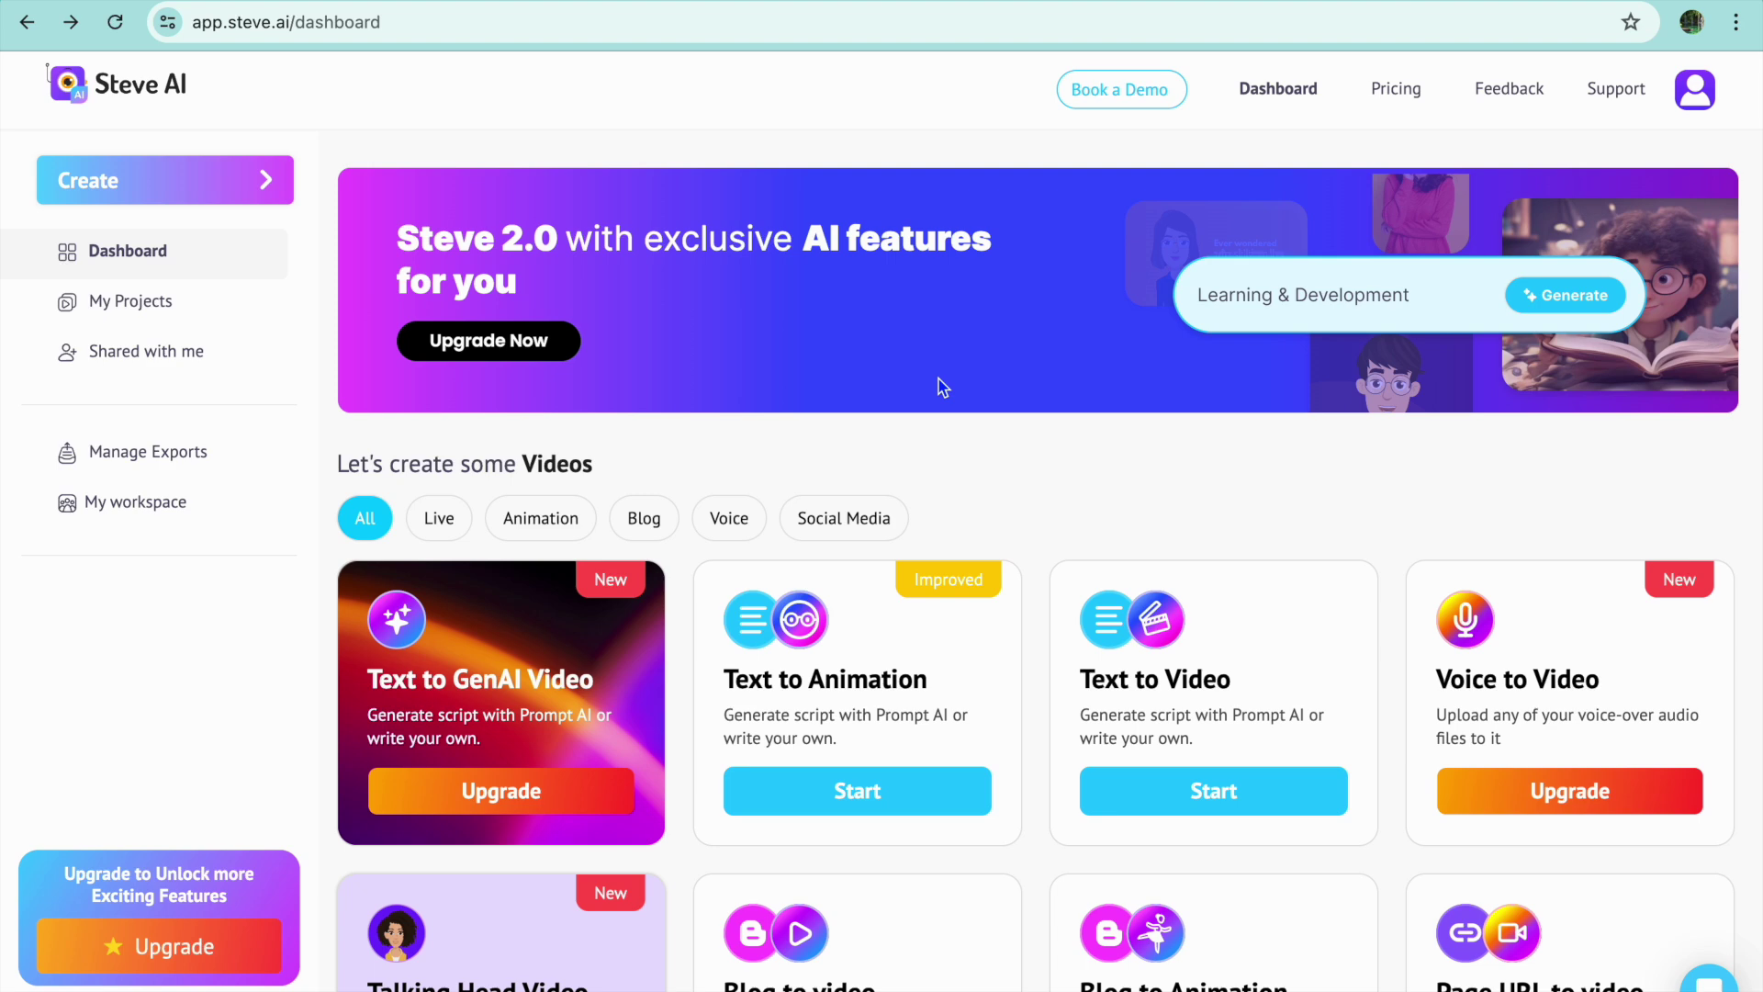
# Filter the dashboard to Animation video types, then switch the filter back to All
pyautogui.scroll(-2, 938, 385)
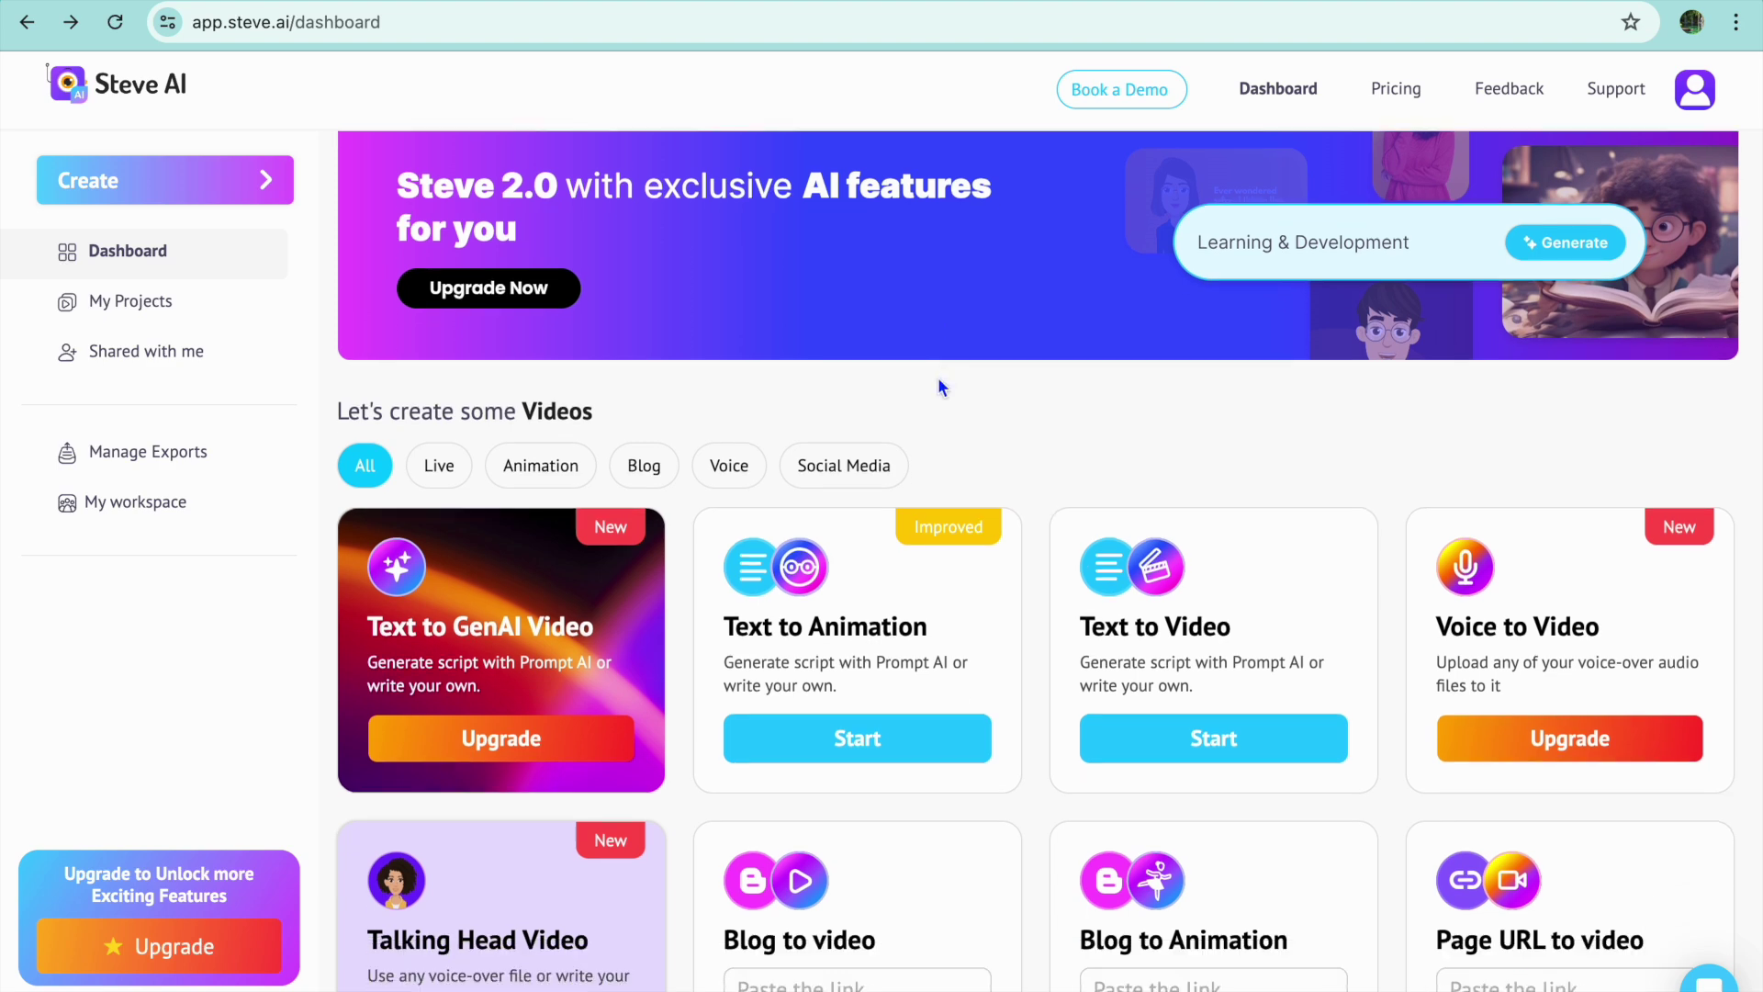
pyautogui.scroll(-2, 938, 379)
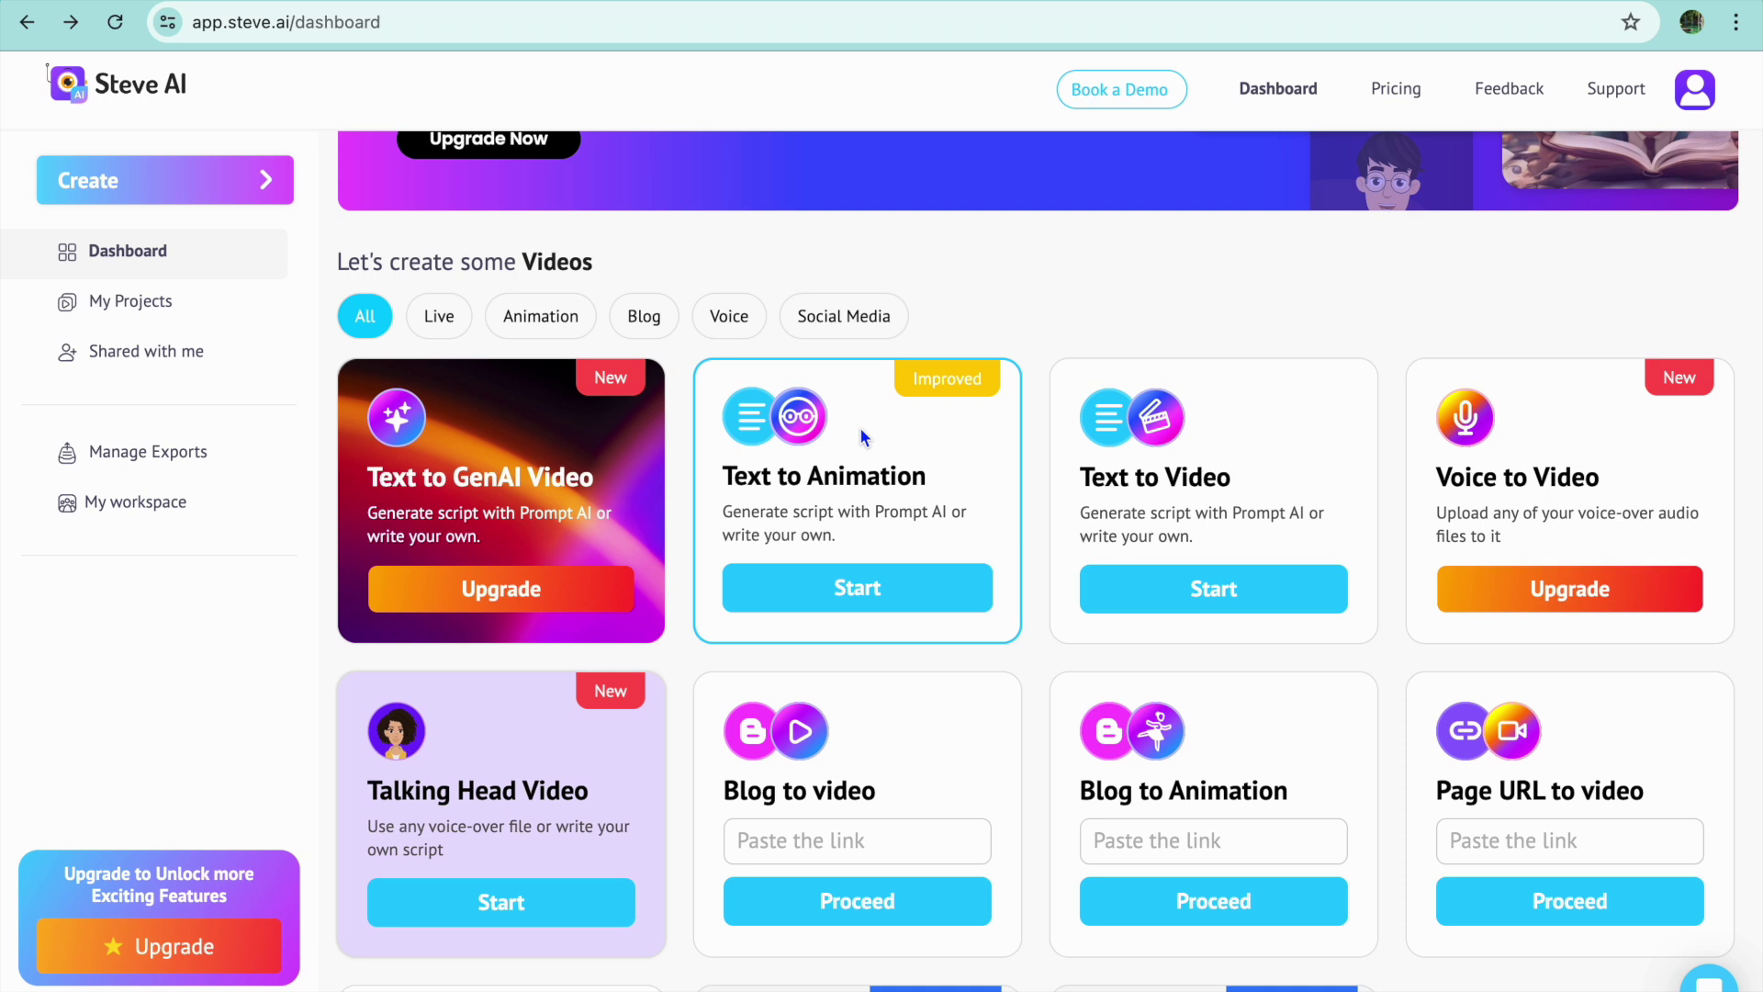
pyautogui.click(556, 323)
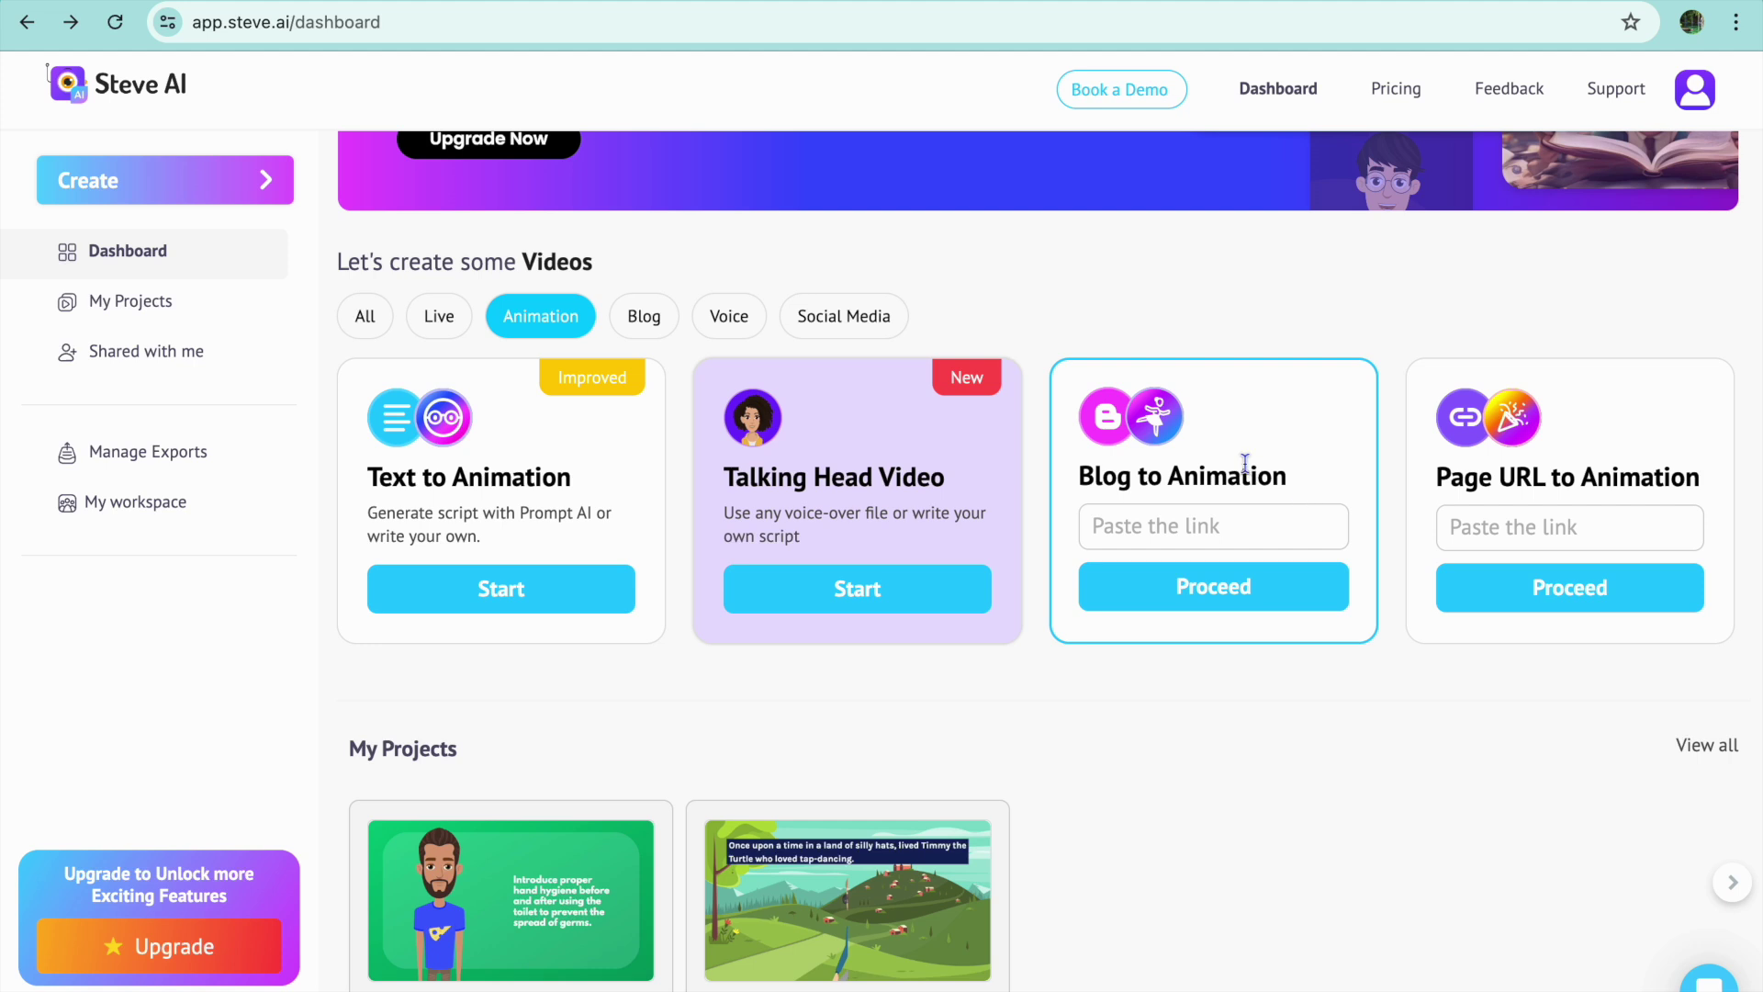
pyautogui.scroll(-1, 1286, 460)
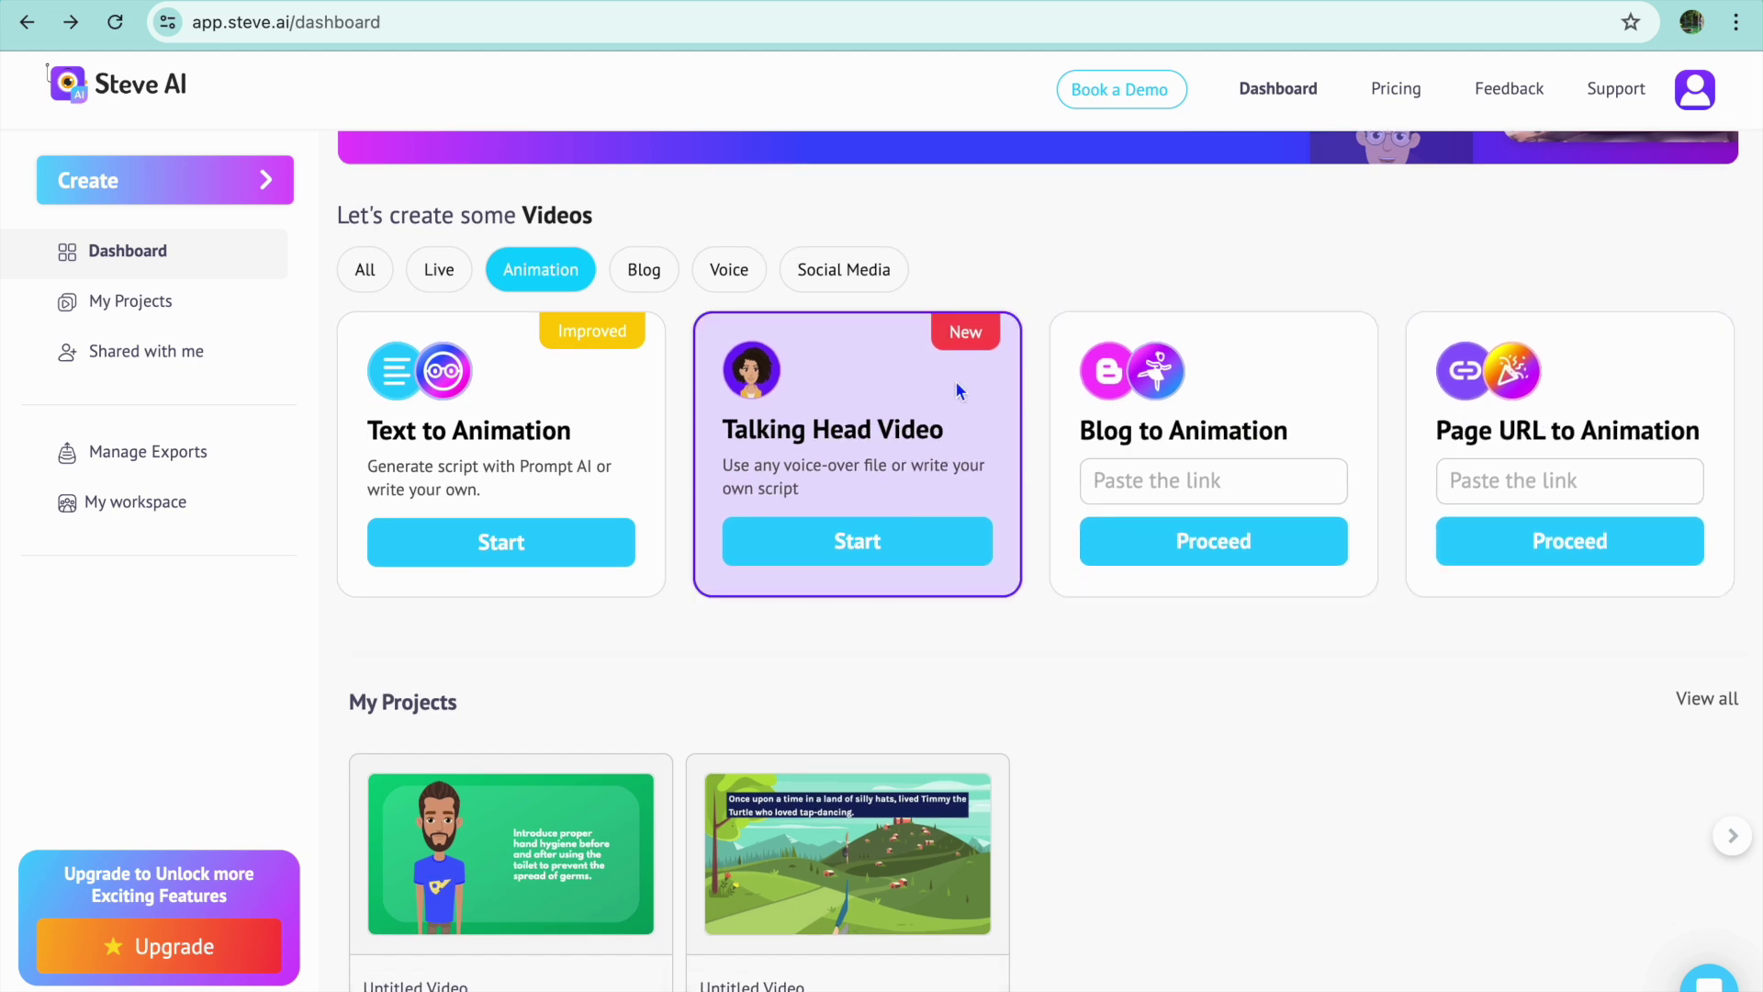
pyautogui.click(367, 271)
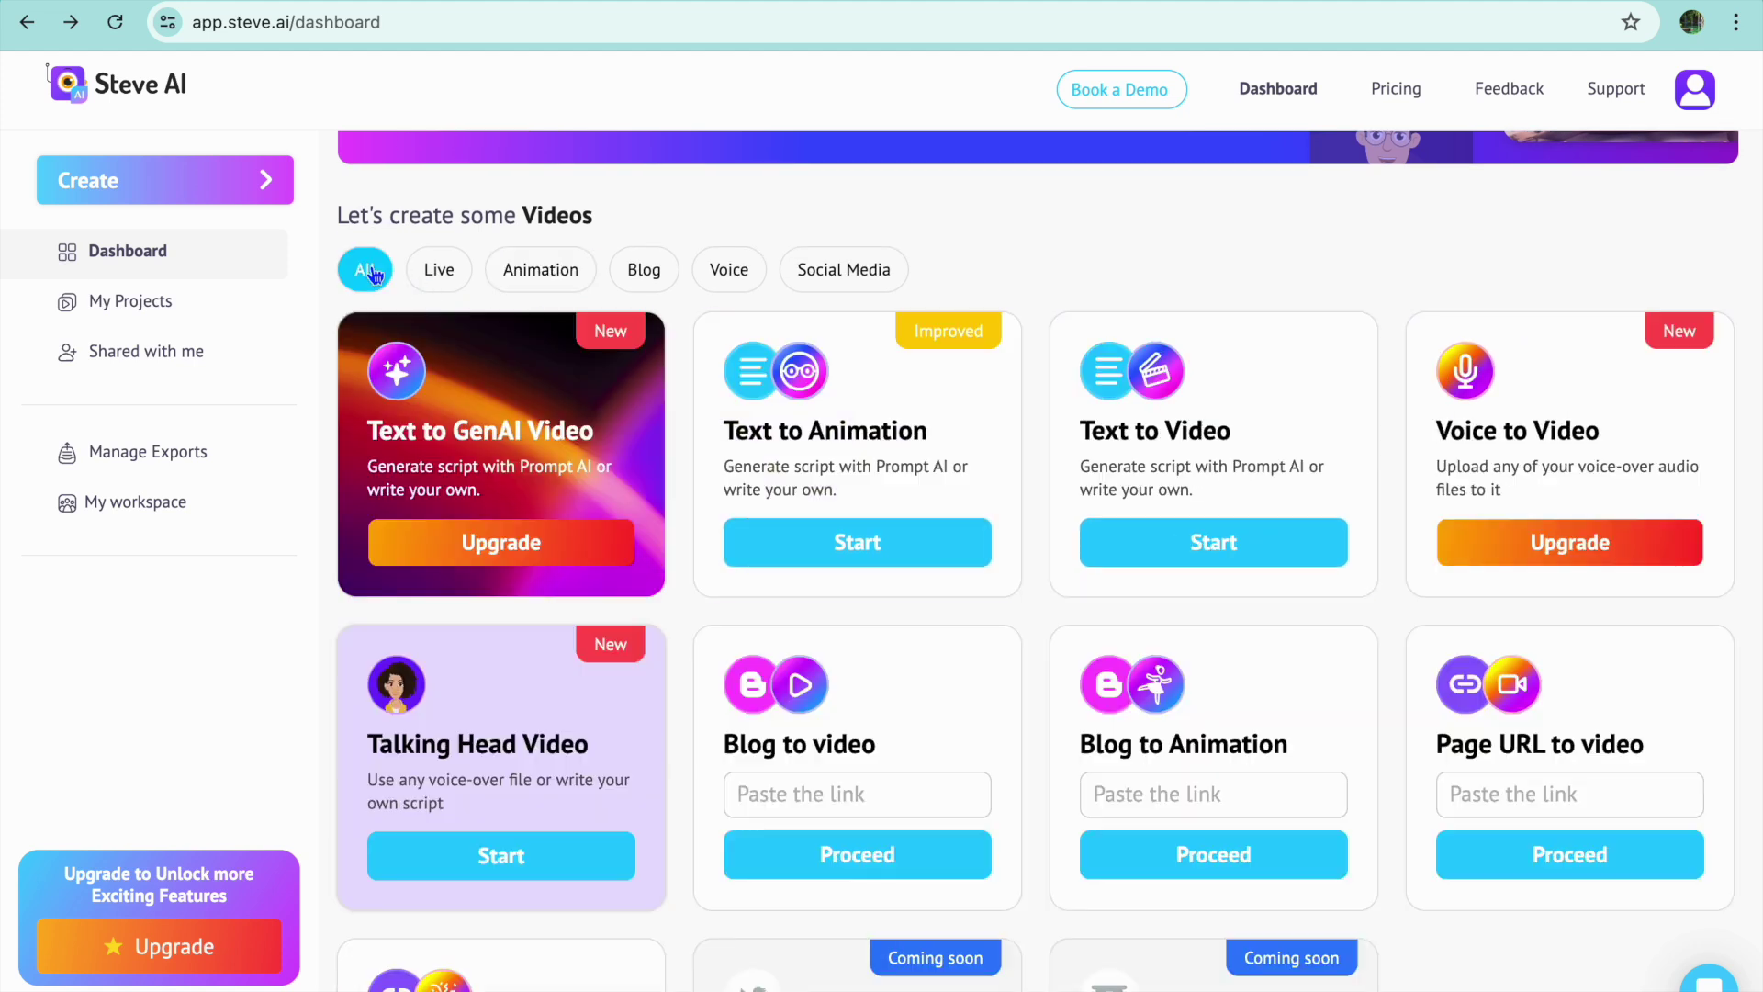
# Re-apply the Animation filter and start a new Text to Animation video
pyautogui.scroll(-6, 712, 367)
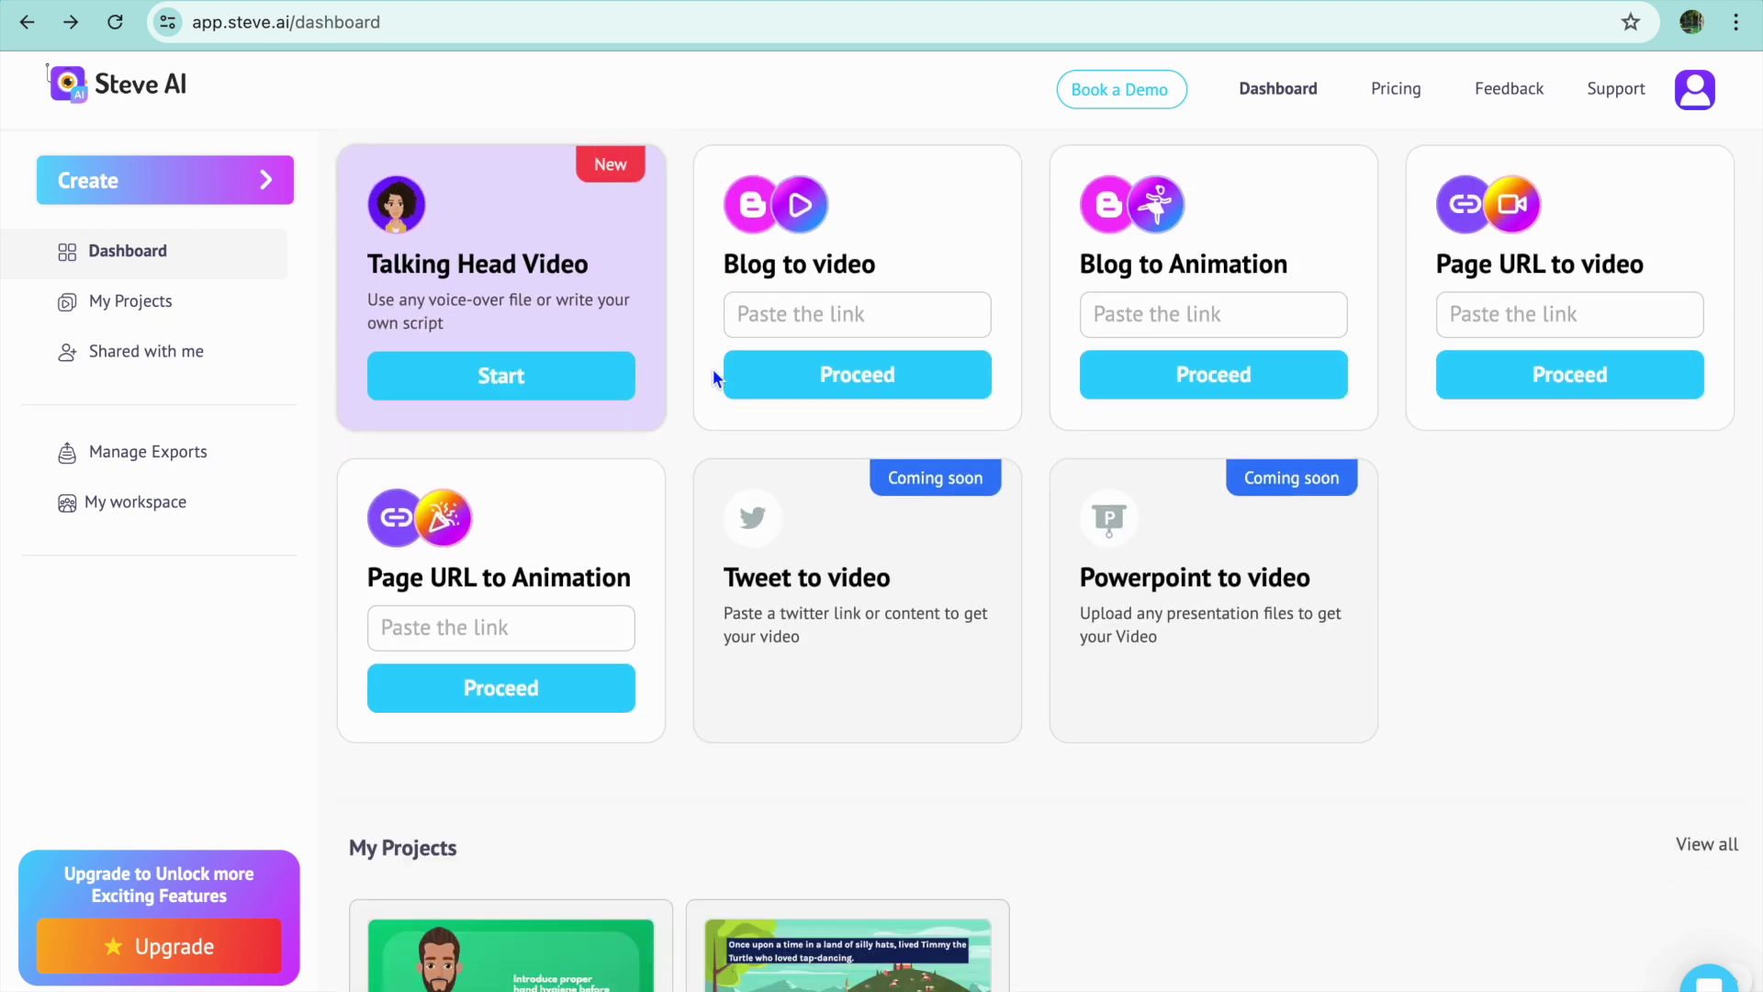
pyautogui.scroll(7, 713, 368)
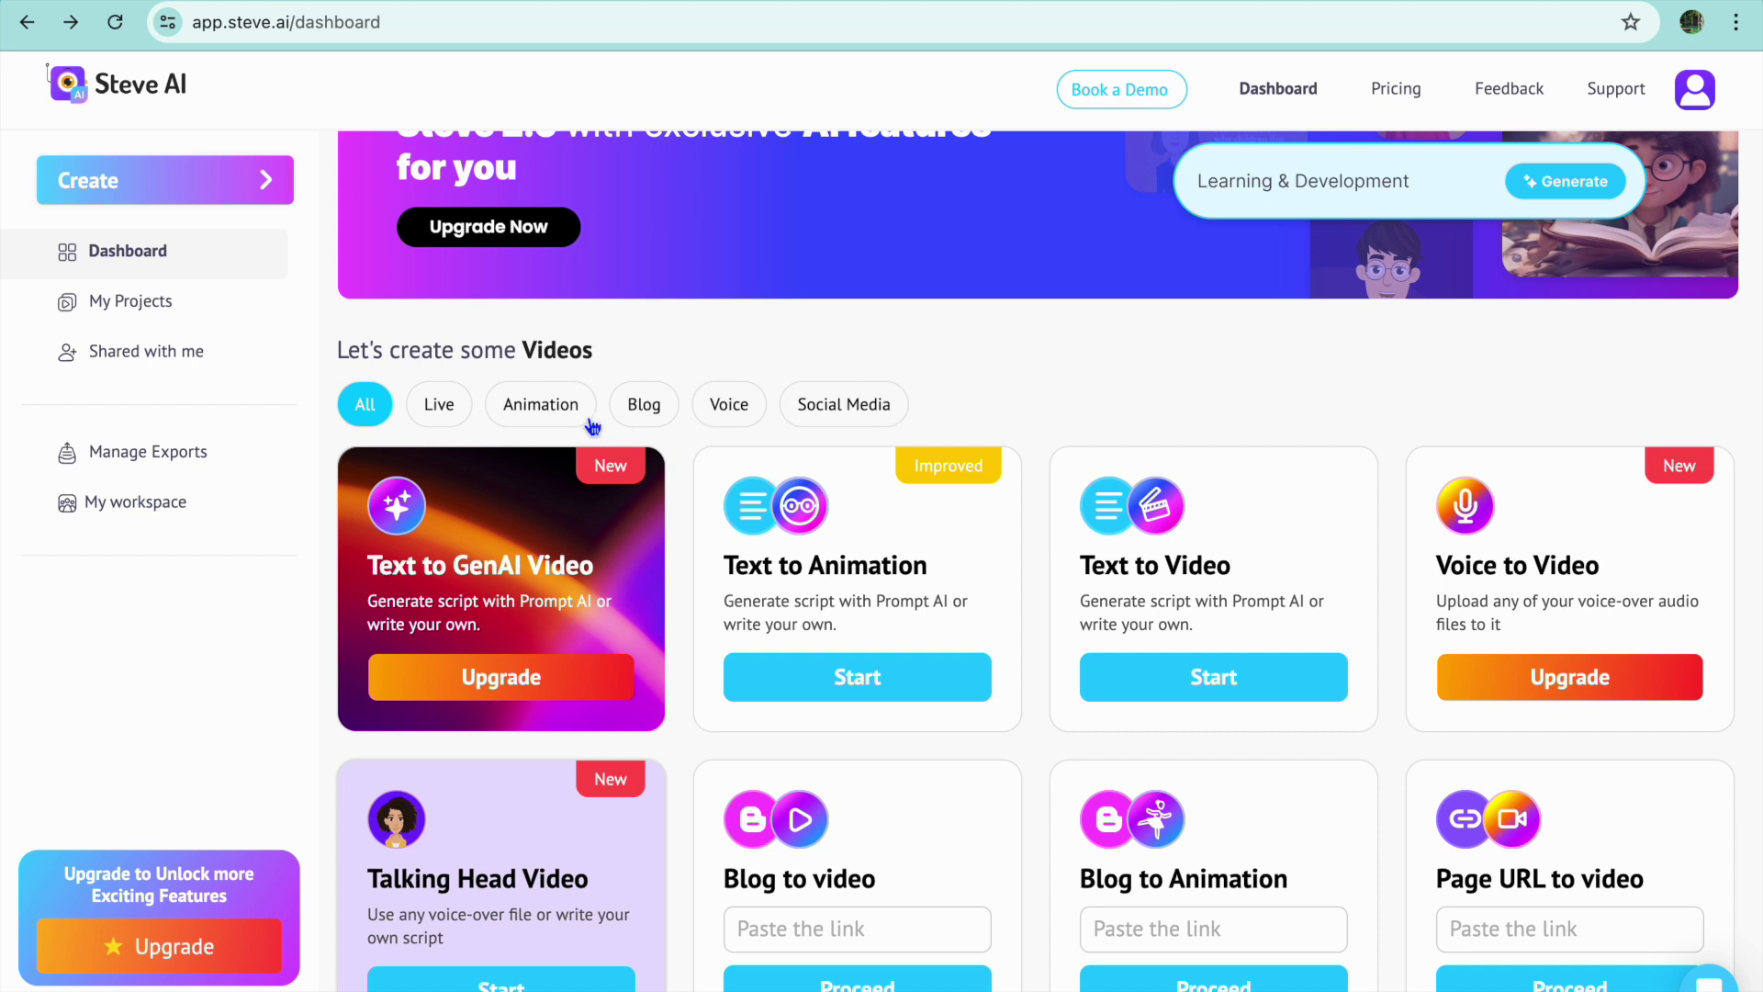
pyautogui.click(562, 408)
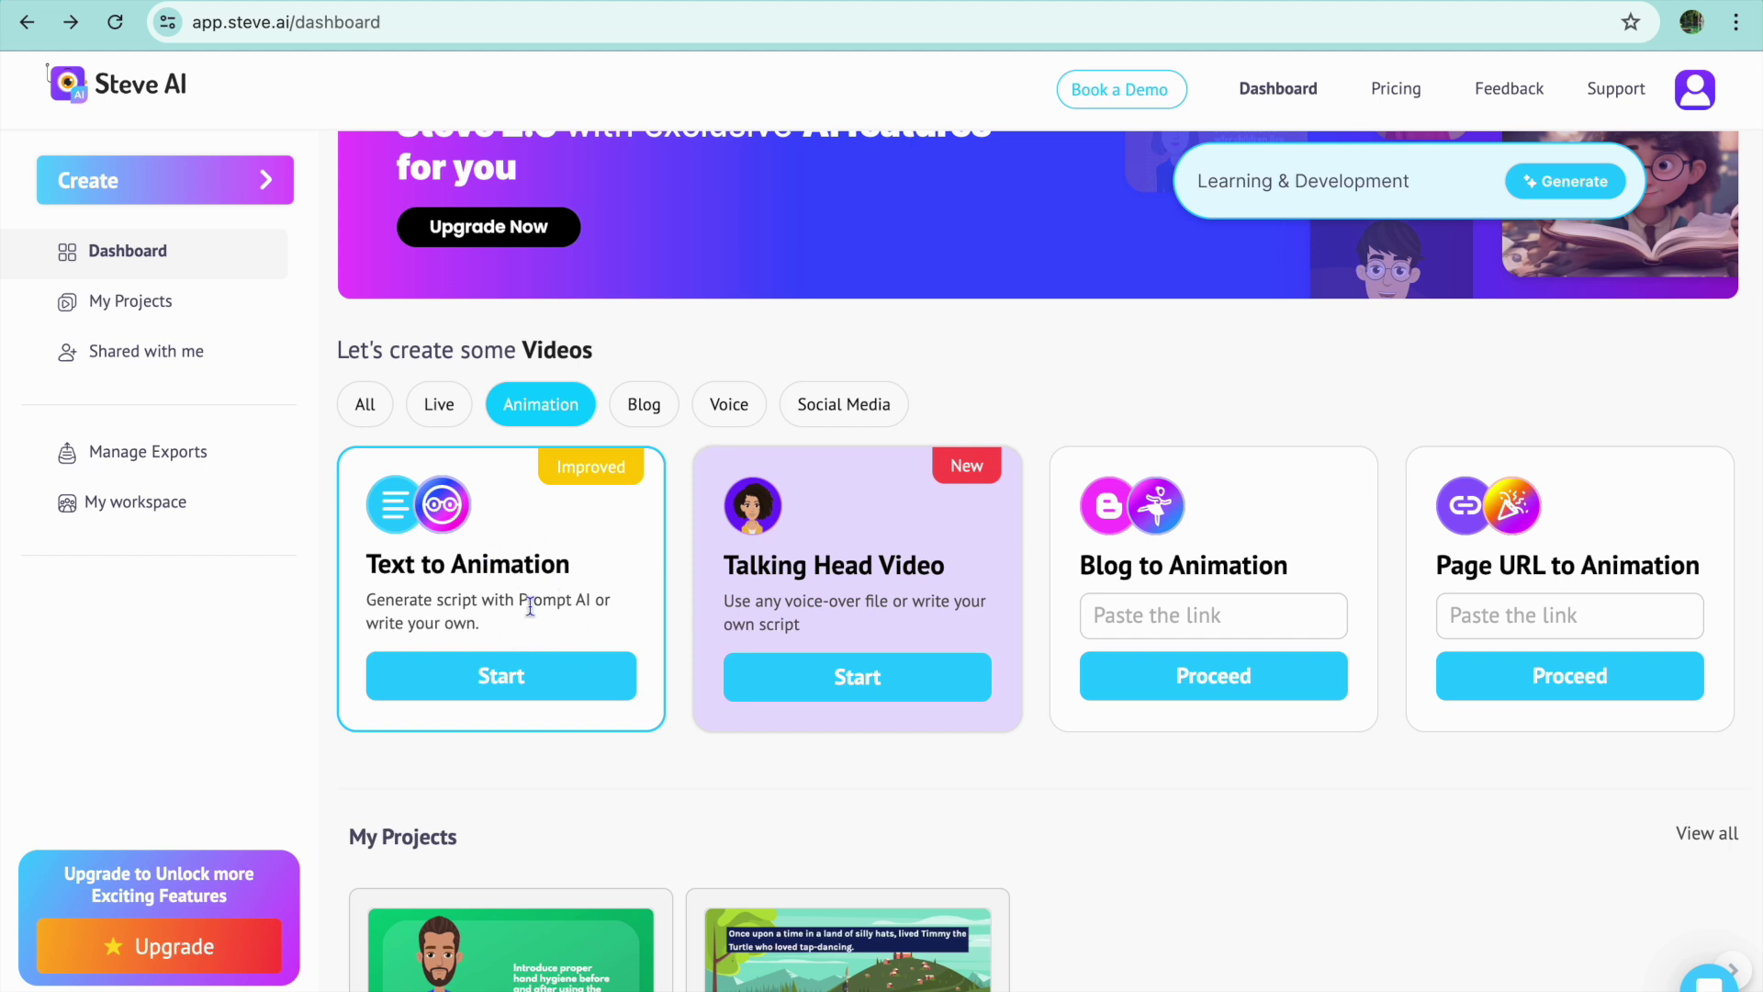
pyautogui.click(558, 679)
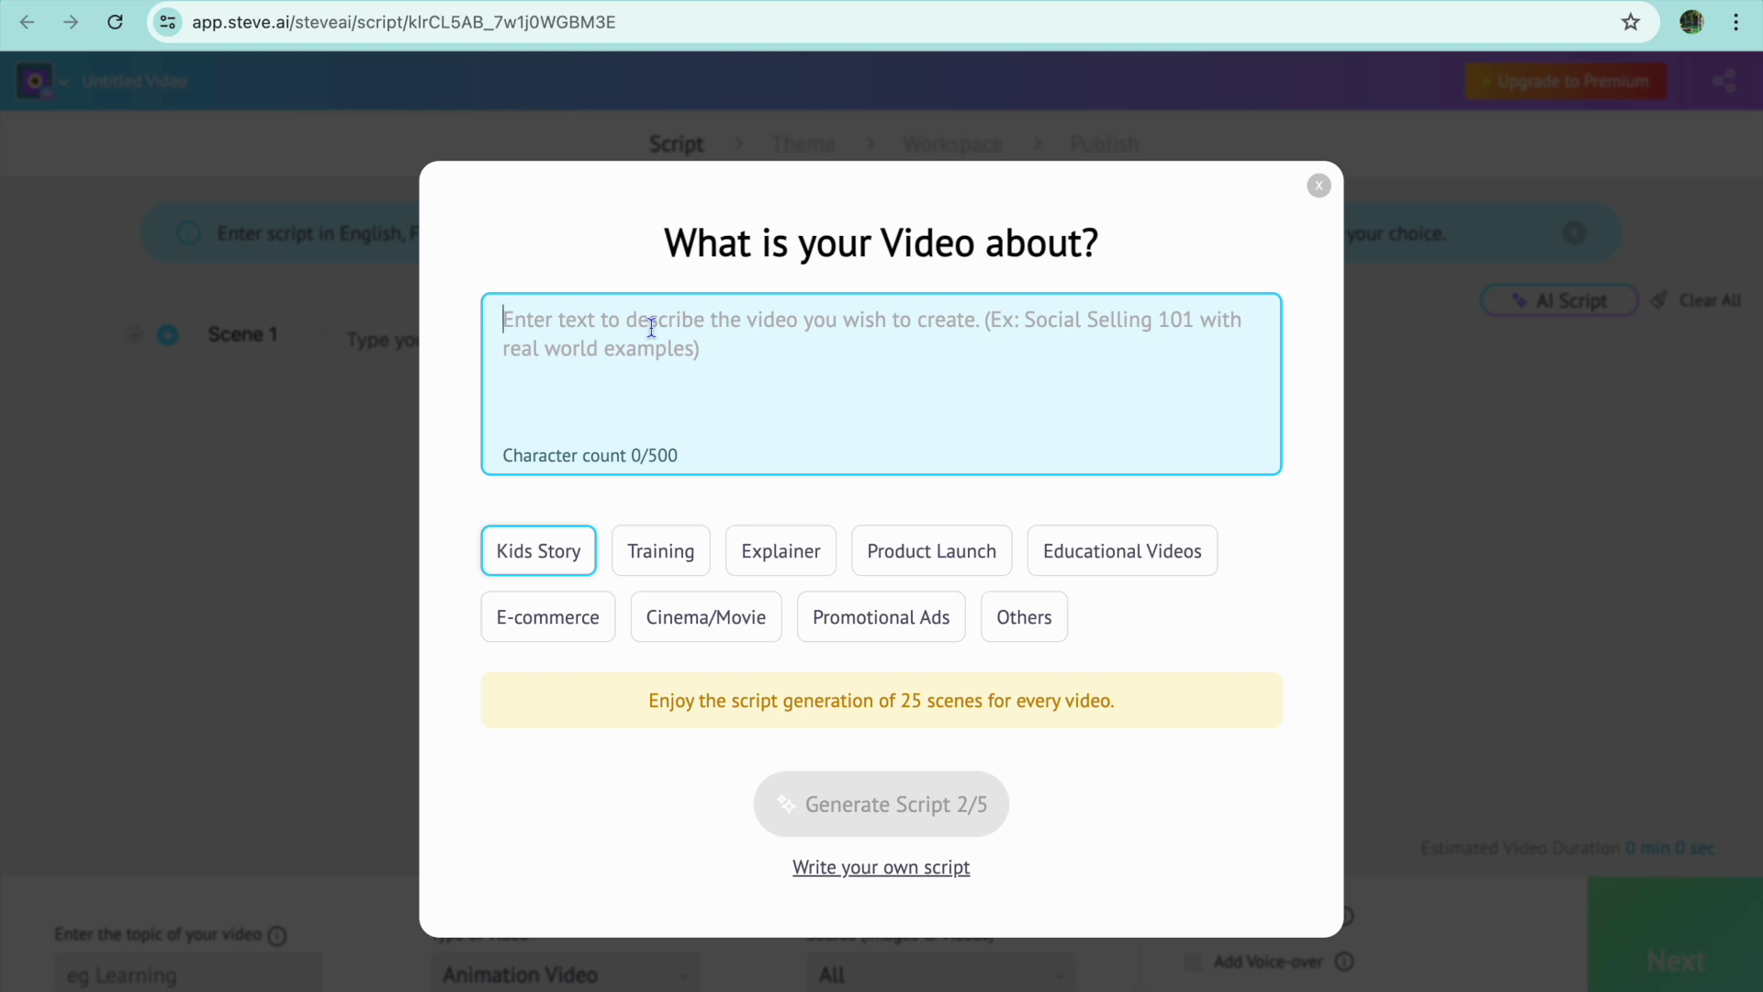
# Describe the video as 'create a story about the forest' and generate the script
pyautogui.write('cr')
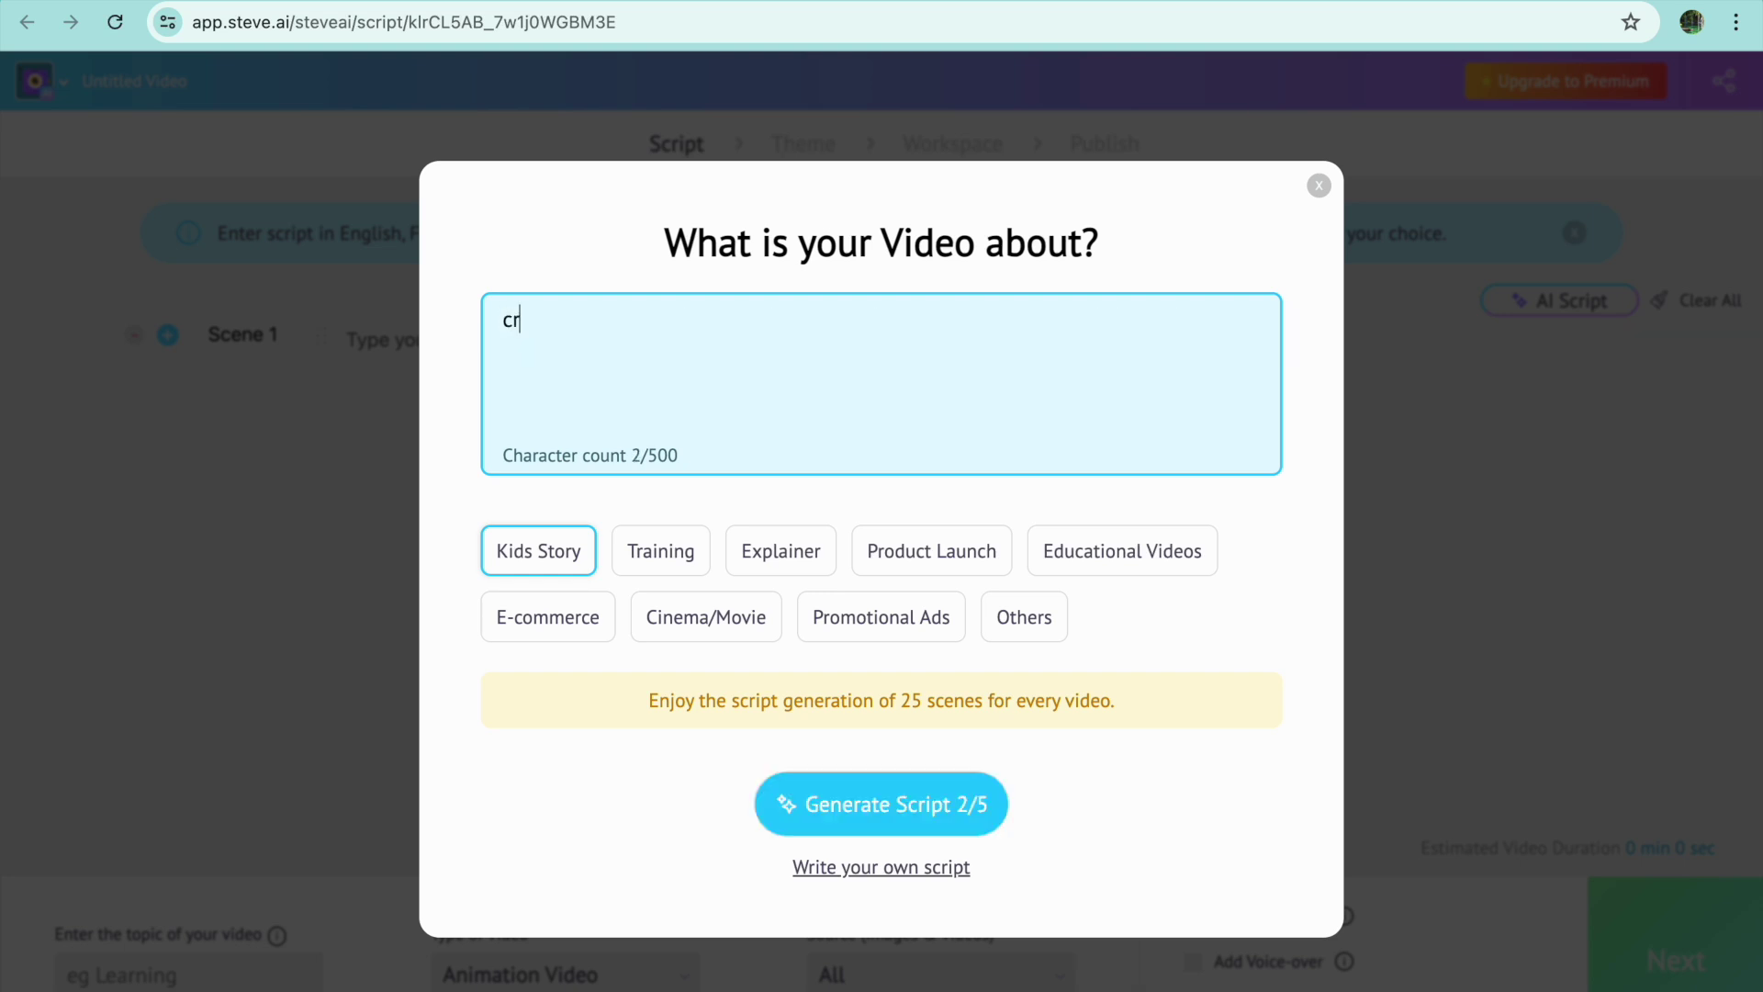
pyautogui.write('eate a story a')
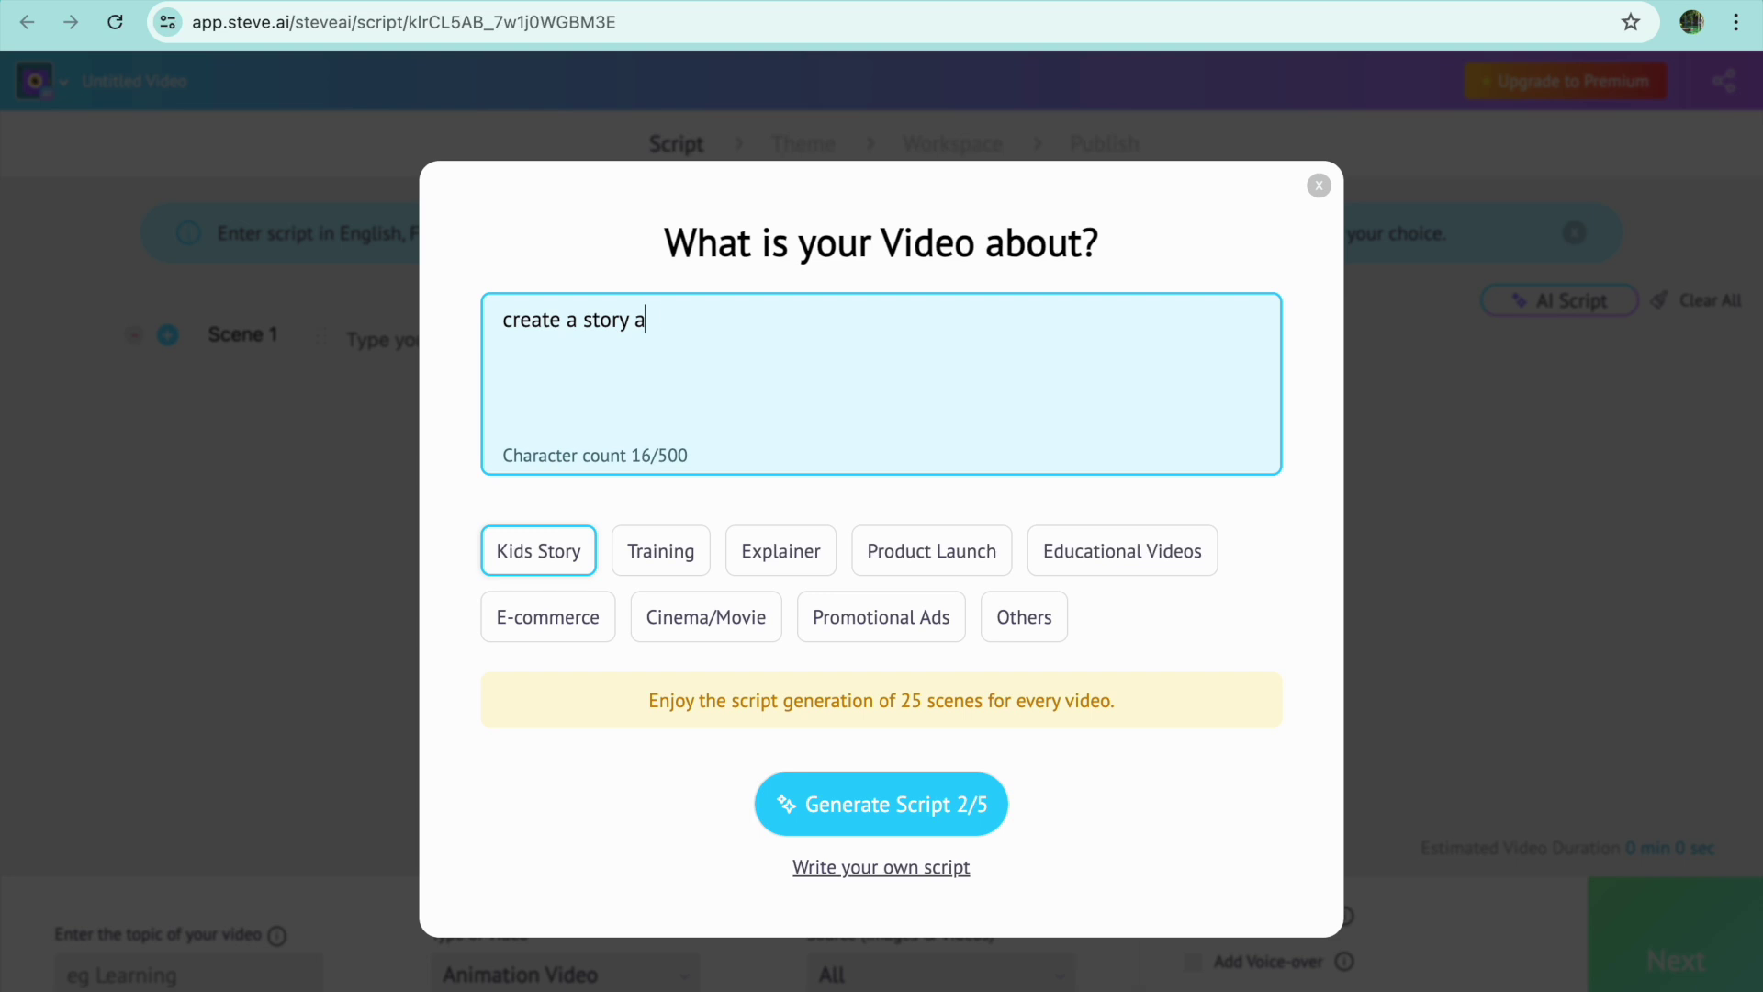
pyautogui.write('bout the forest')
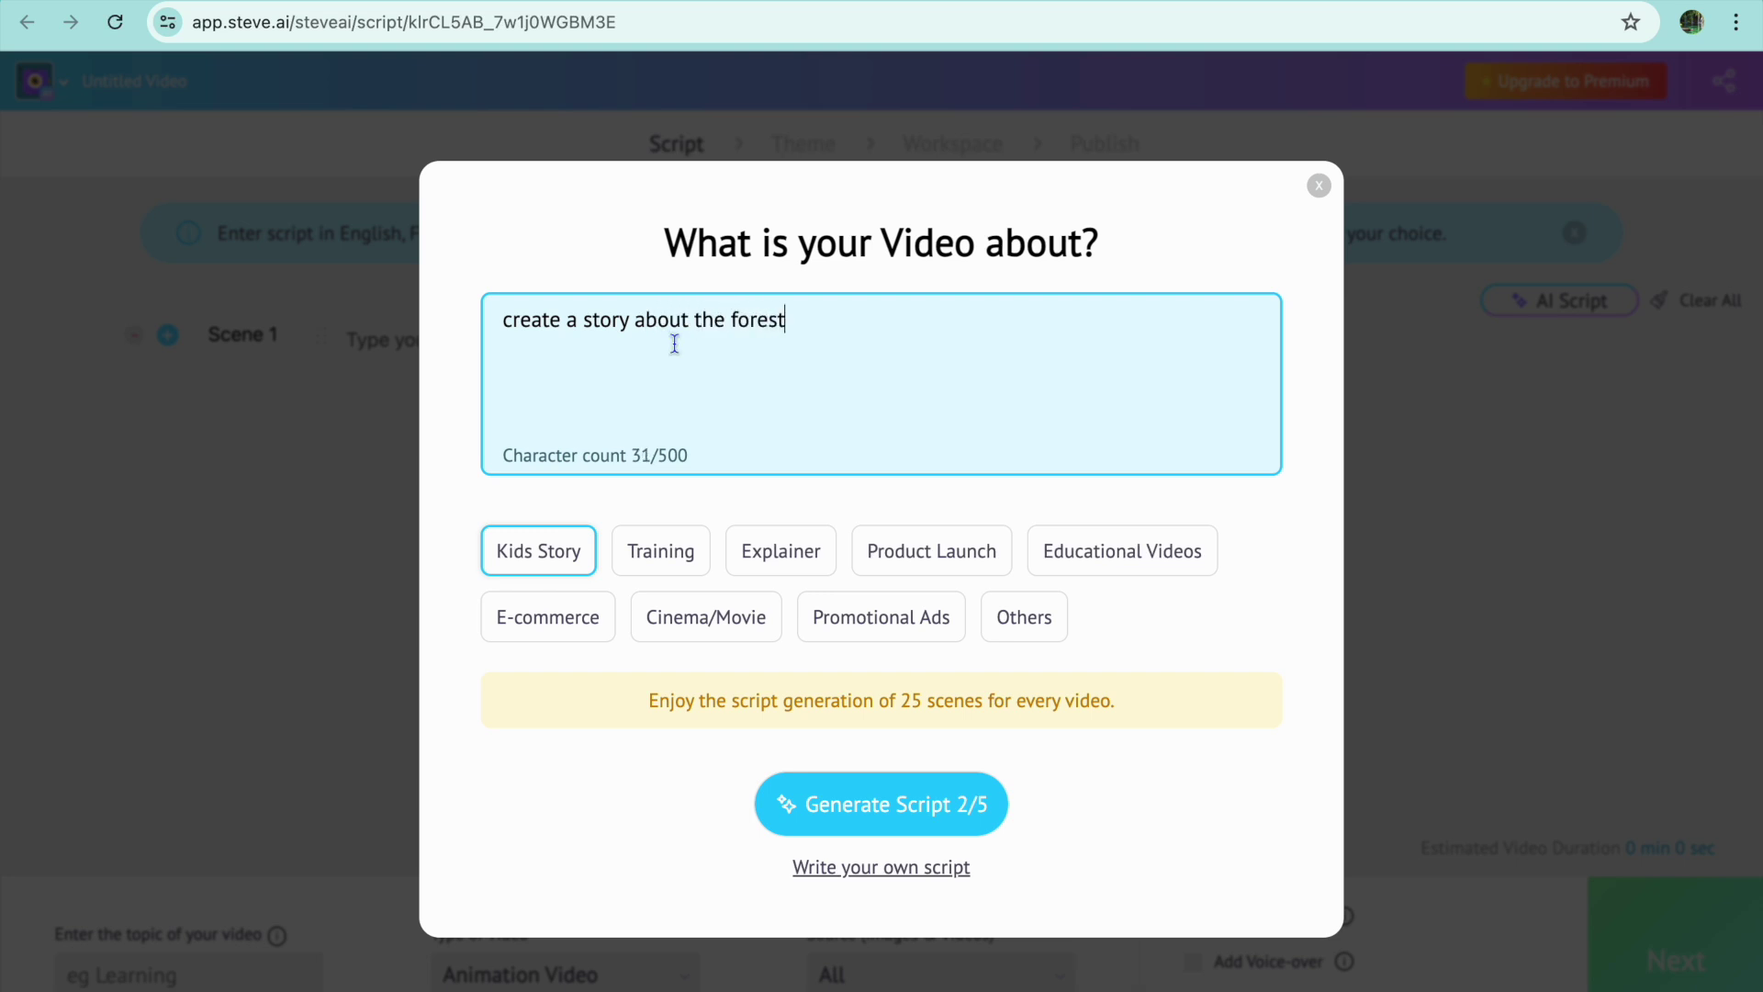
pyautogui.click(840, 805)
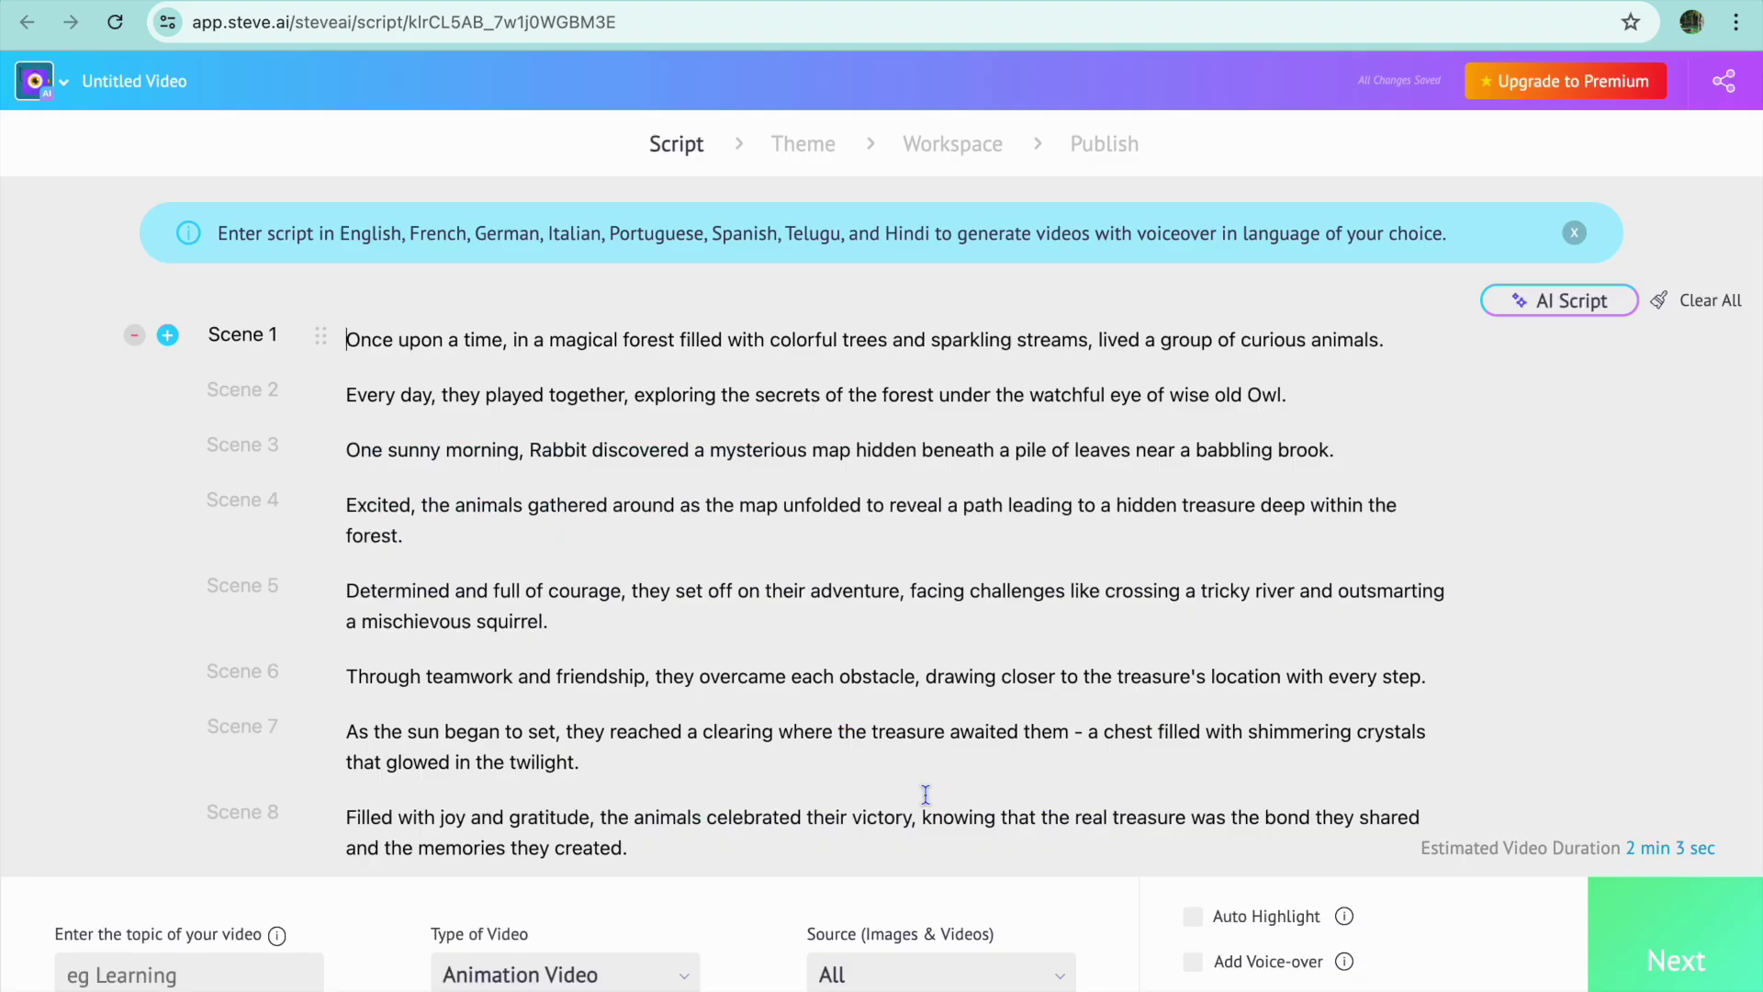
# Set the video topic to forest from the suggested topics
pyautogui.scroll(-4, 925, 794)
pyautogui.scroll(4, 926, 794)
pyautogui.click(192, 969)
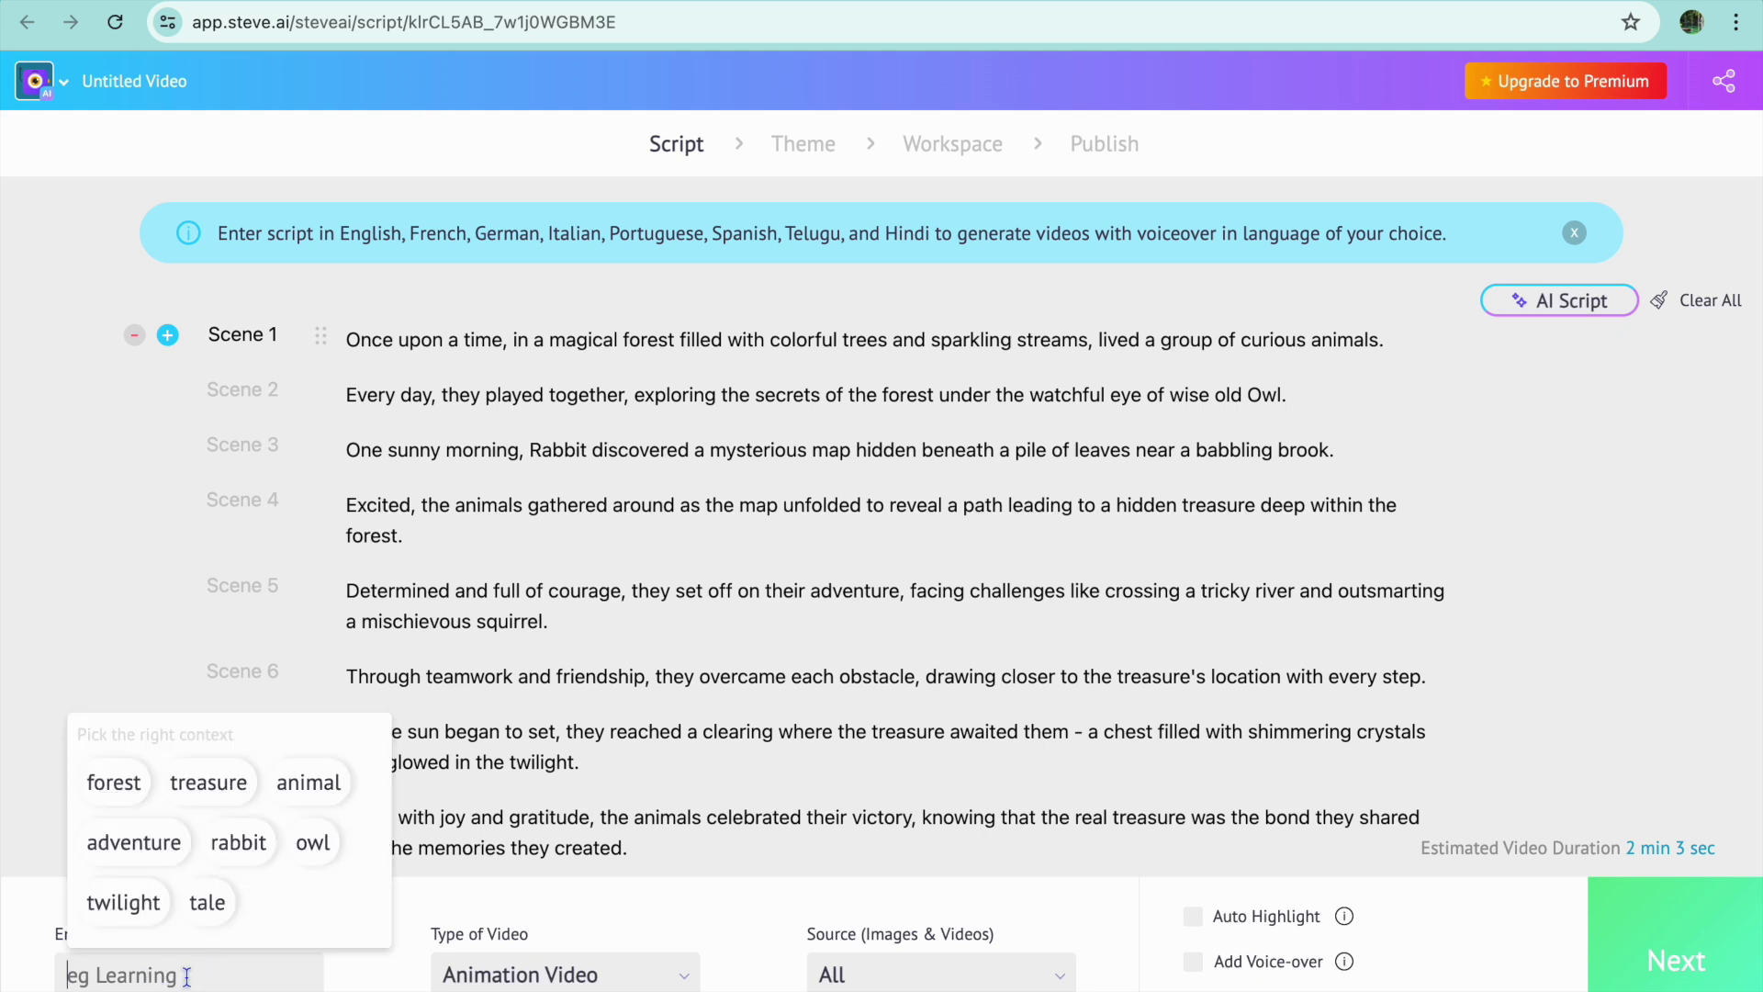
pyautogui.click(129, 788)
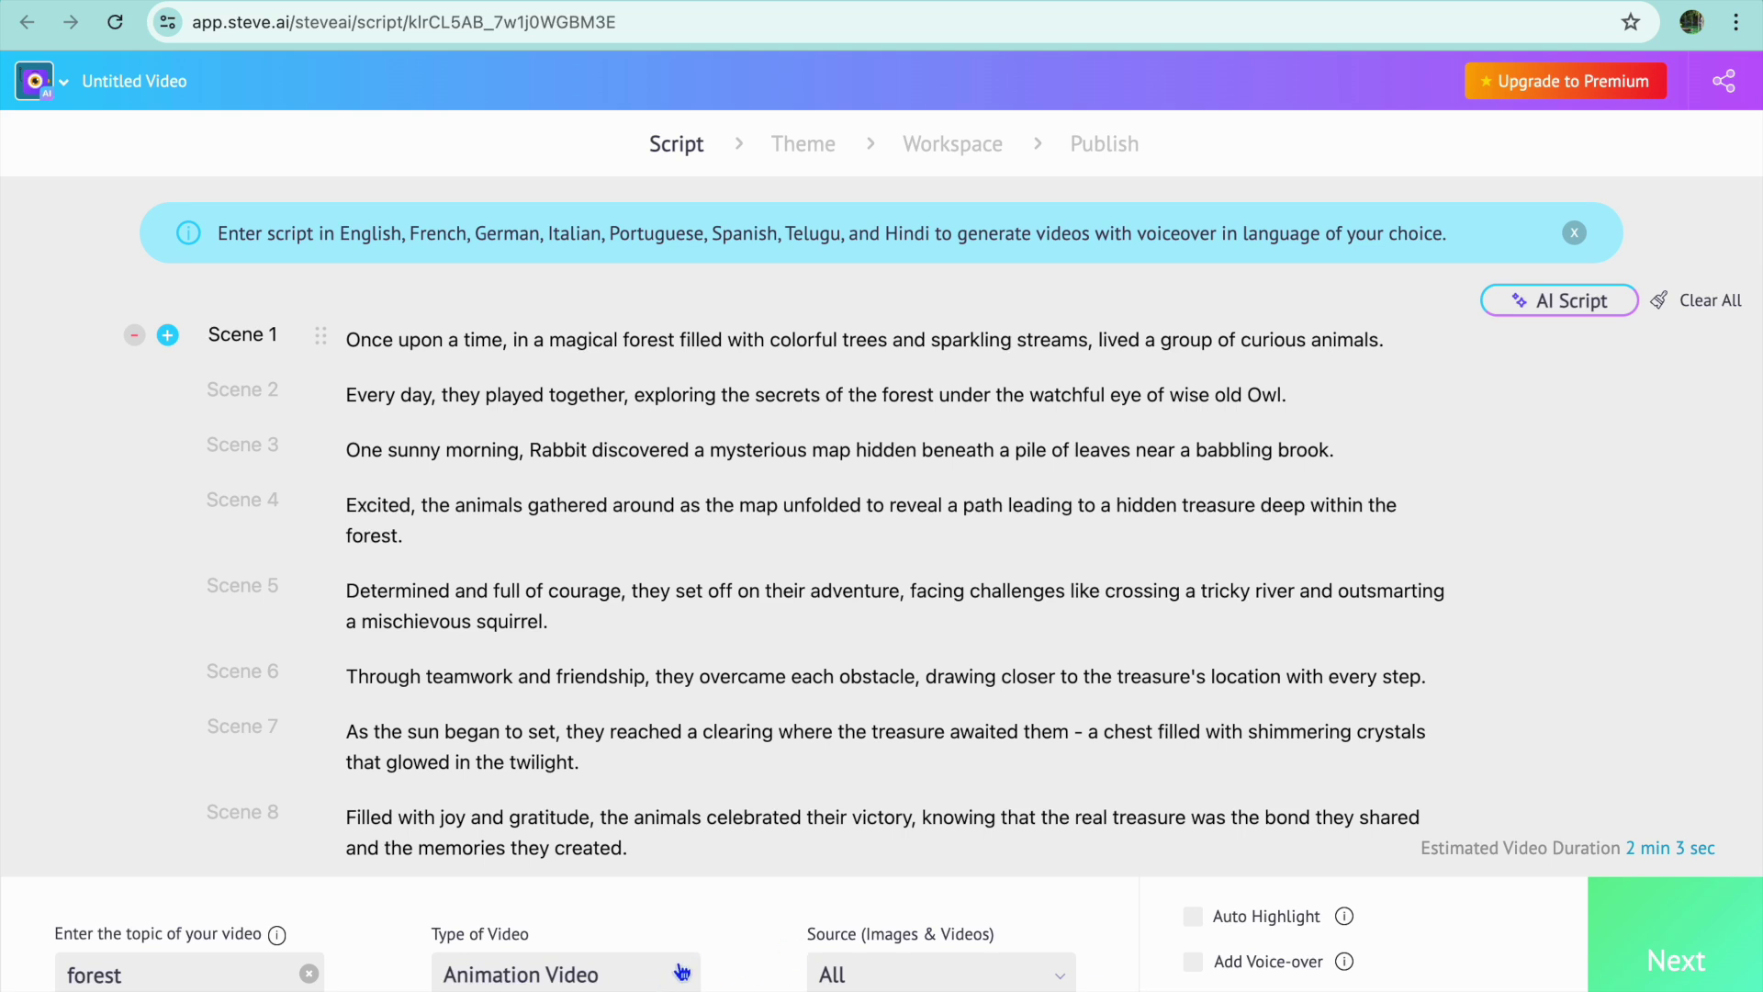
# Turn on Auto Highlight and add a voice-over to the video
pyautogui.click(1035, 981)
pyautogui.click(1036, 981)
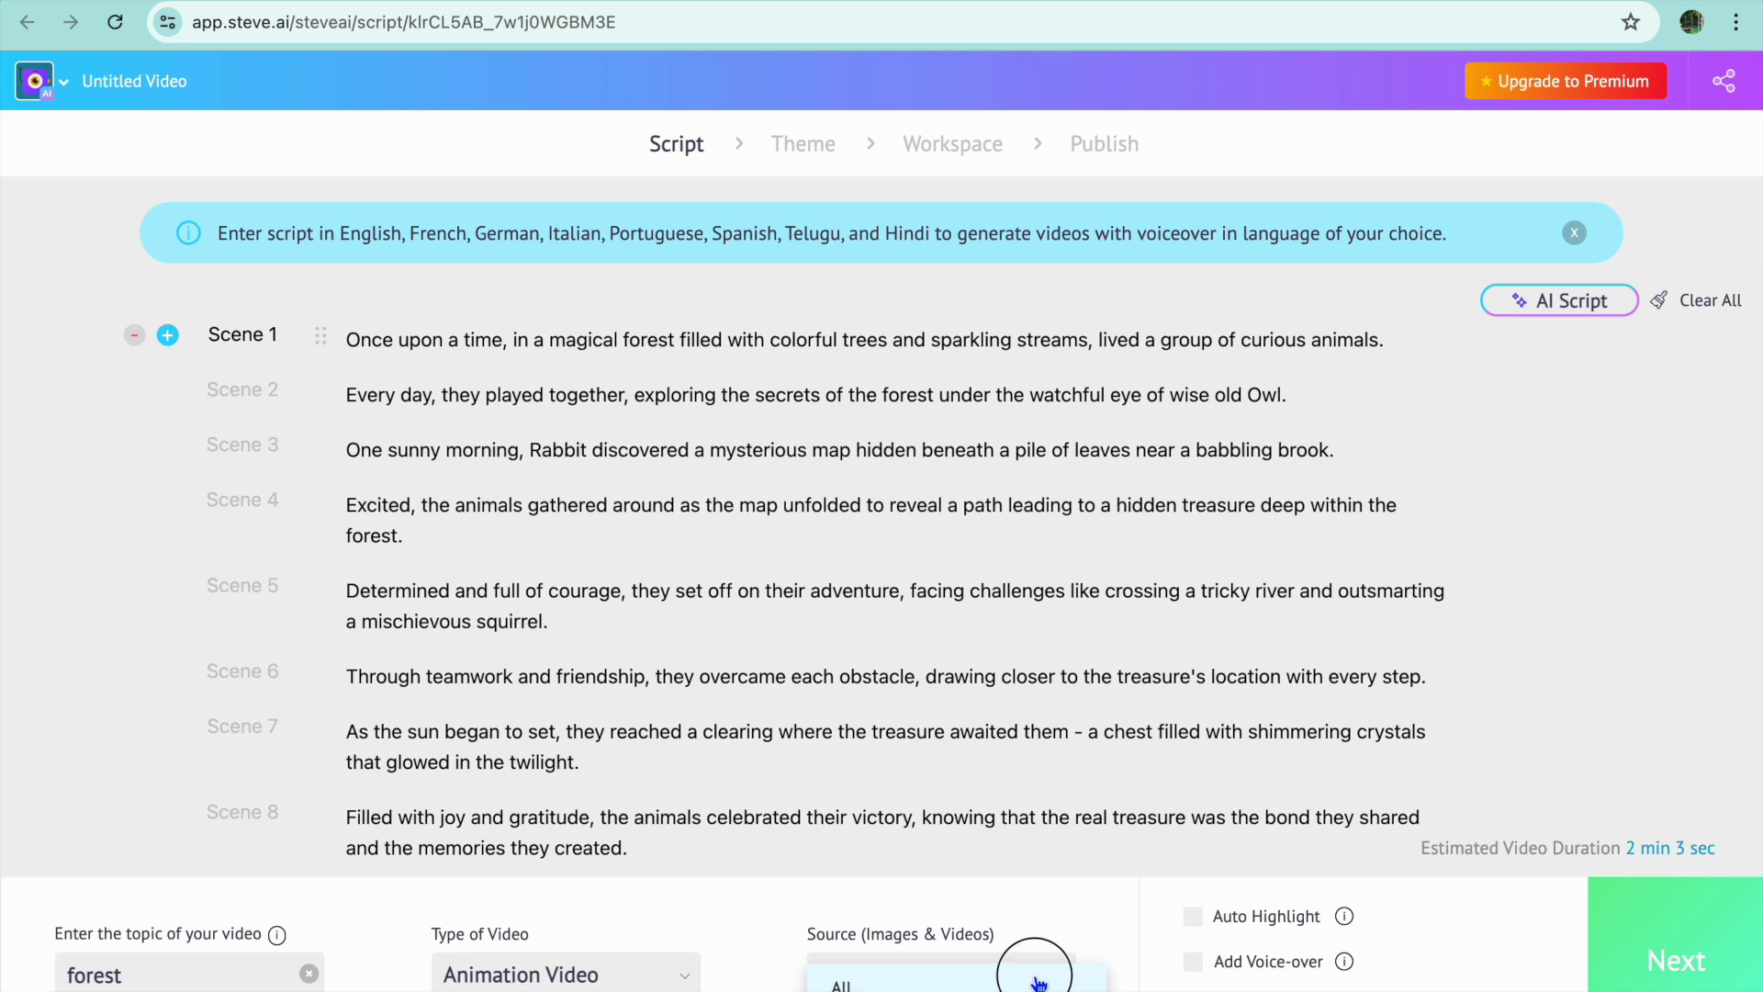
pyautogui.click(1193, 918)
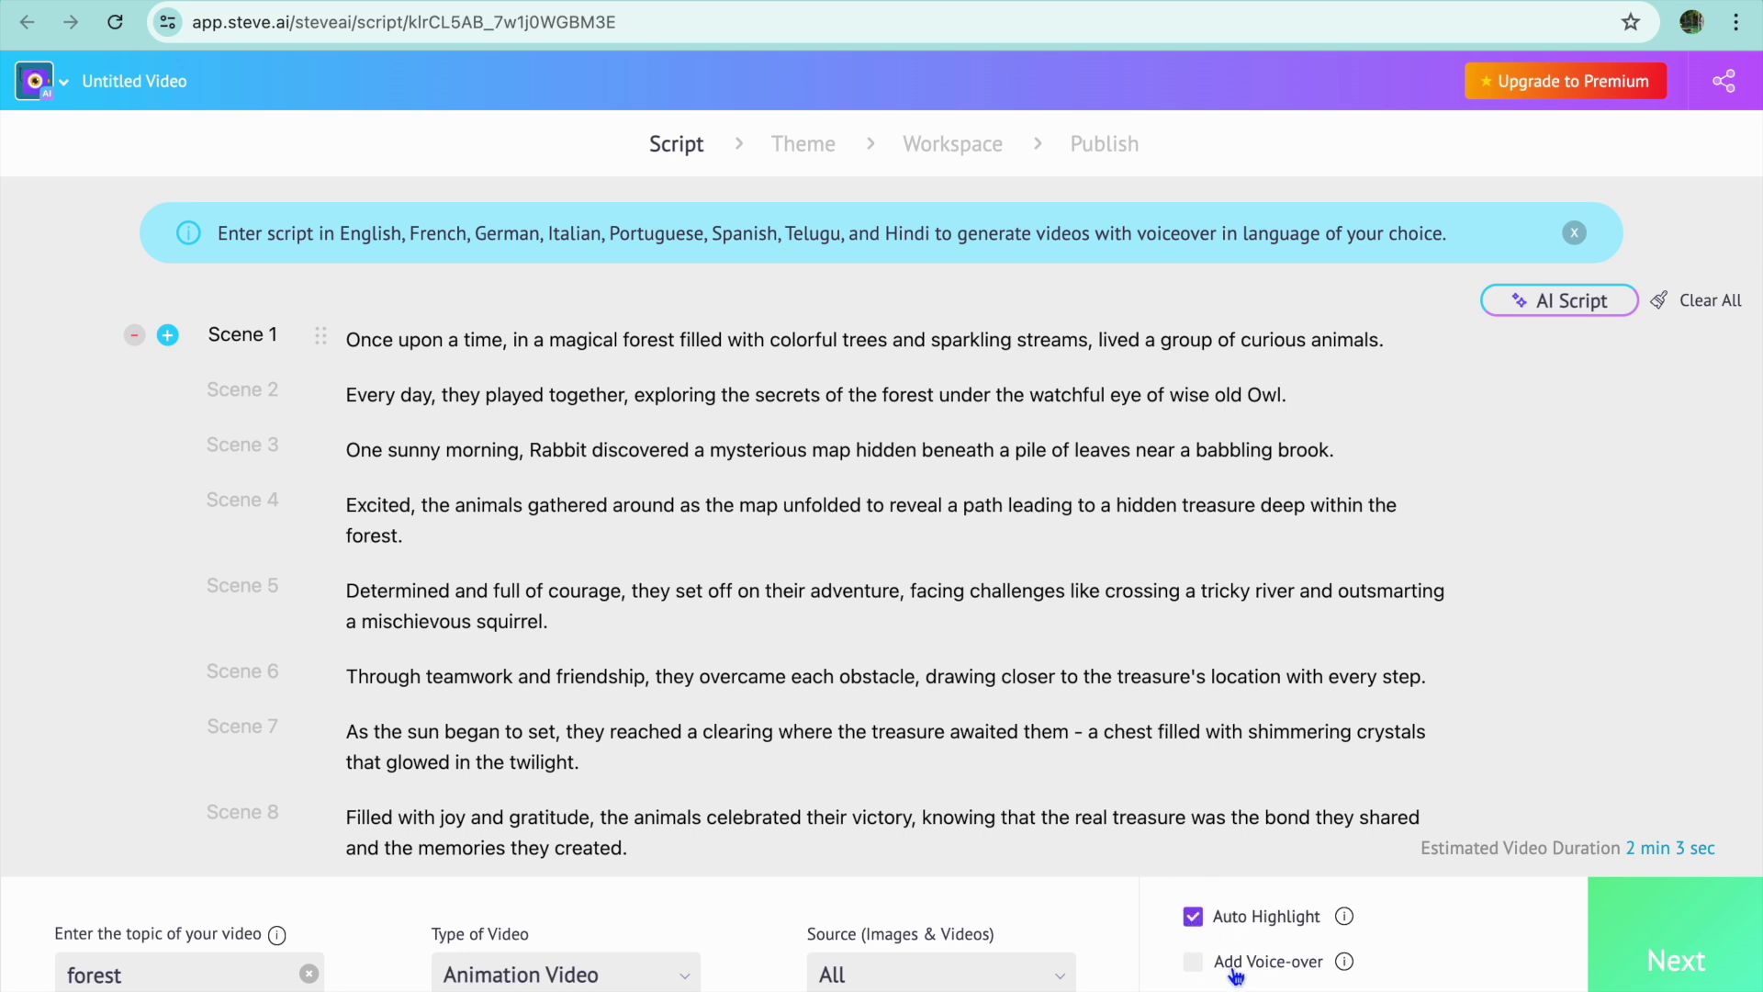
pyautogui.click(1193, 964)
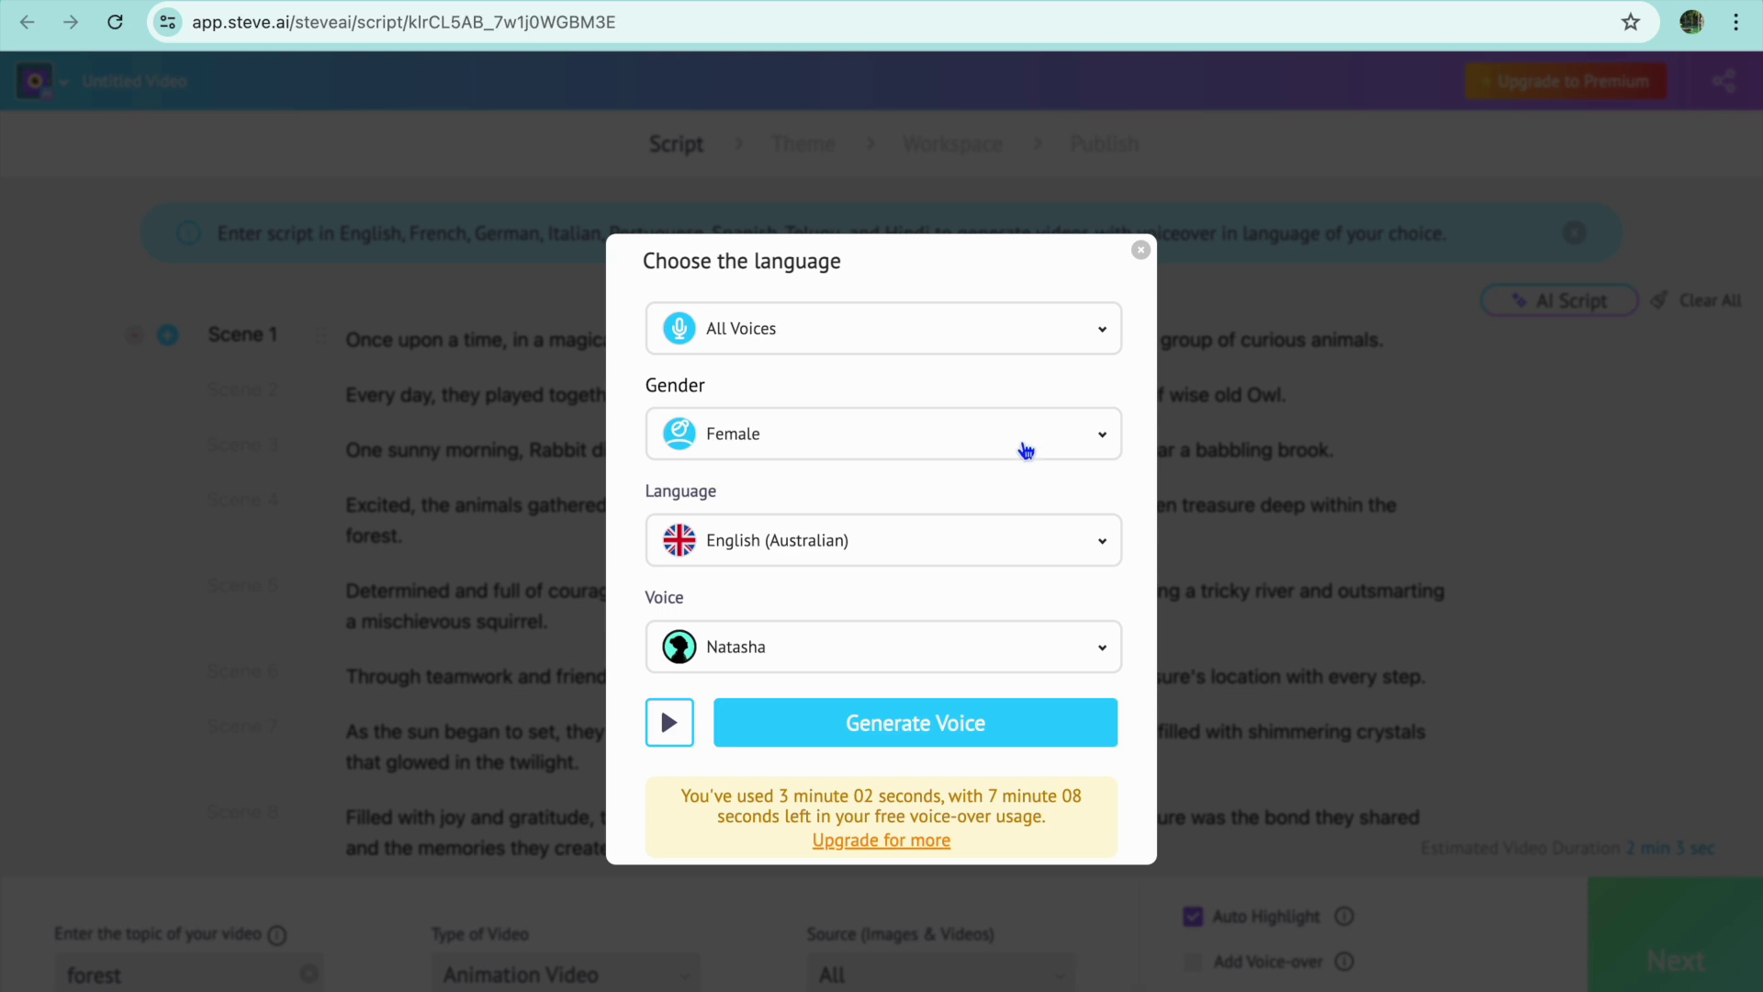
# Keep all voice quality tiers and the female gender for the voice-over
pyautogui.click(1071, 336)
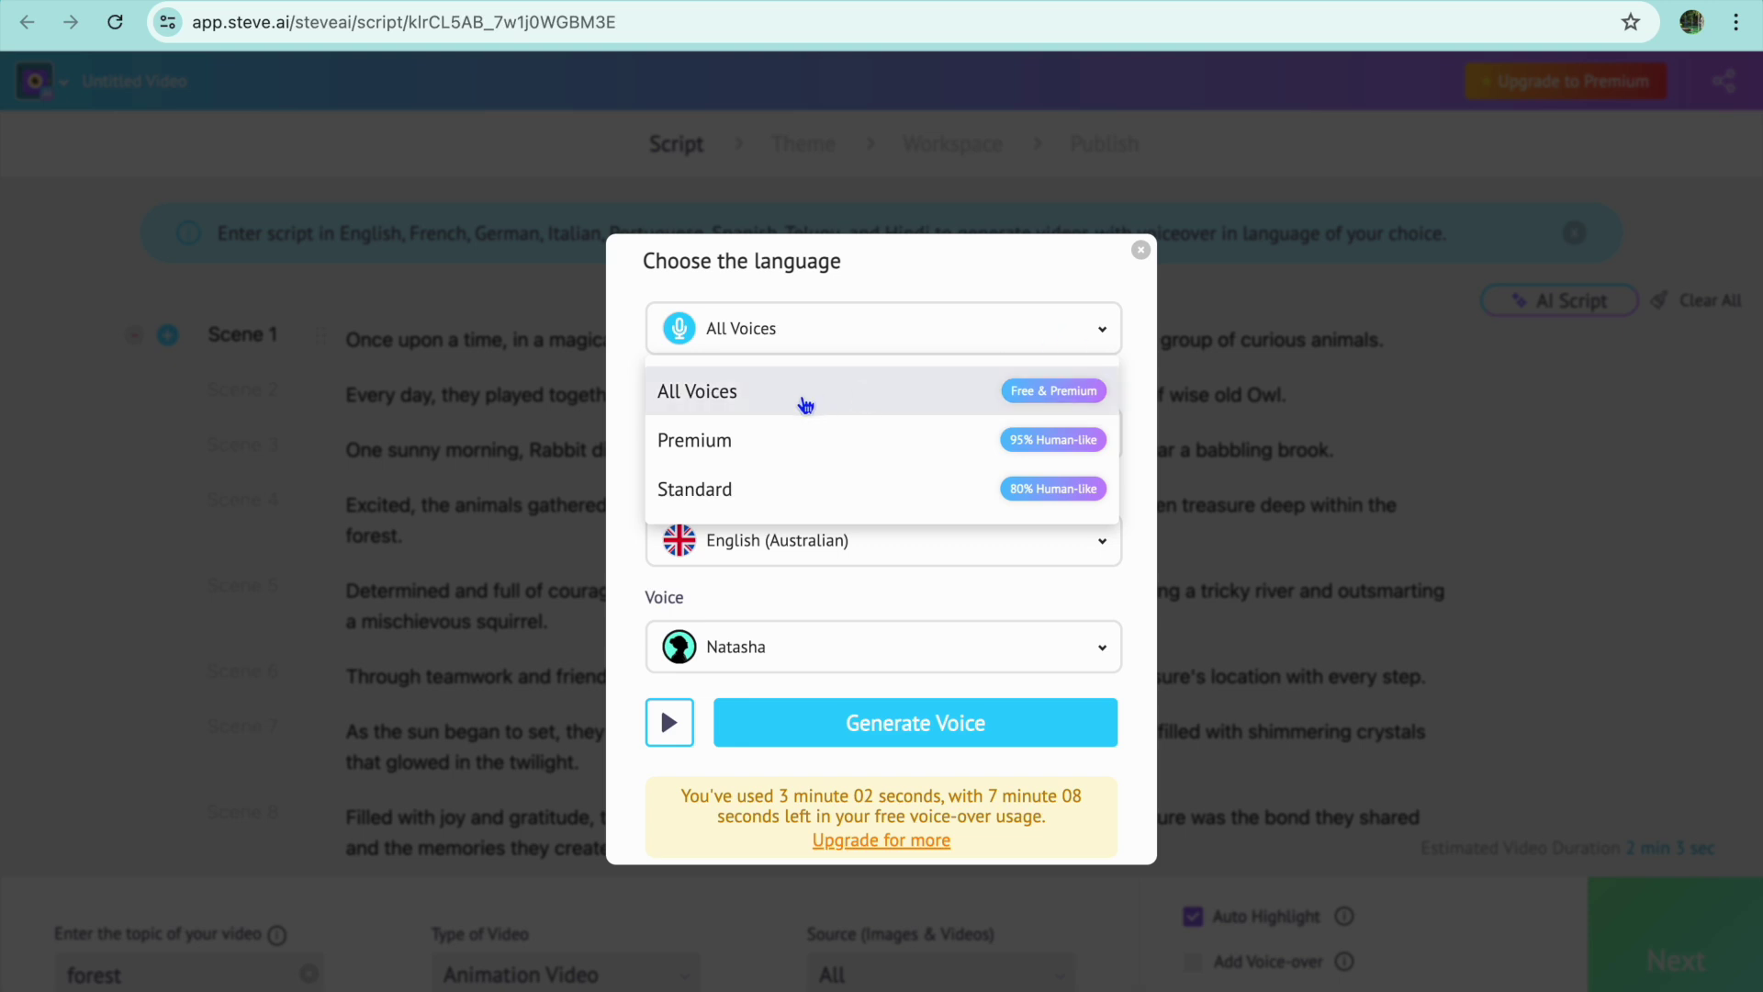
pyautogui.click(802, 400)
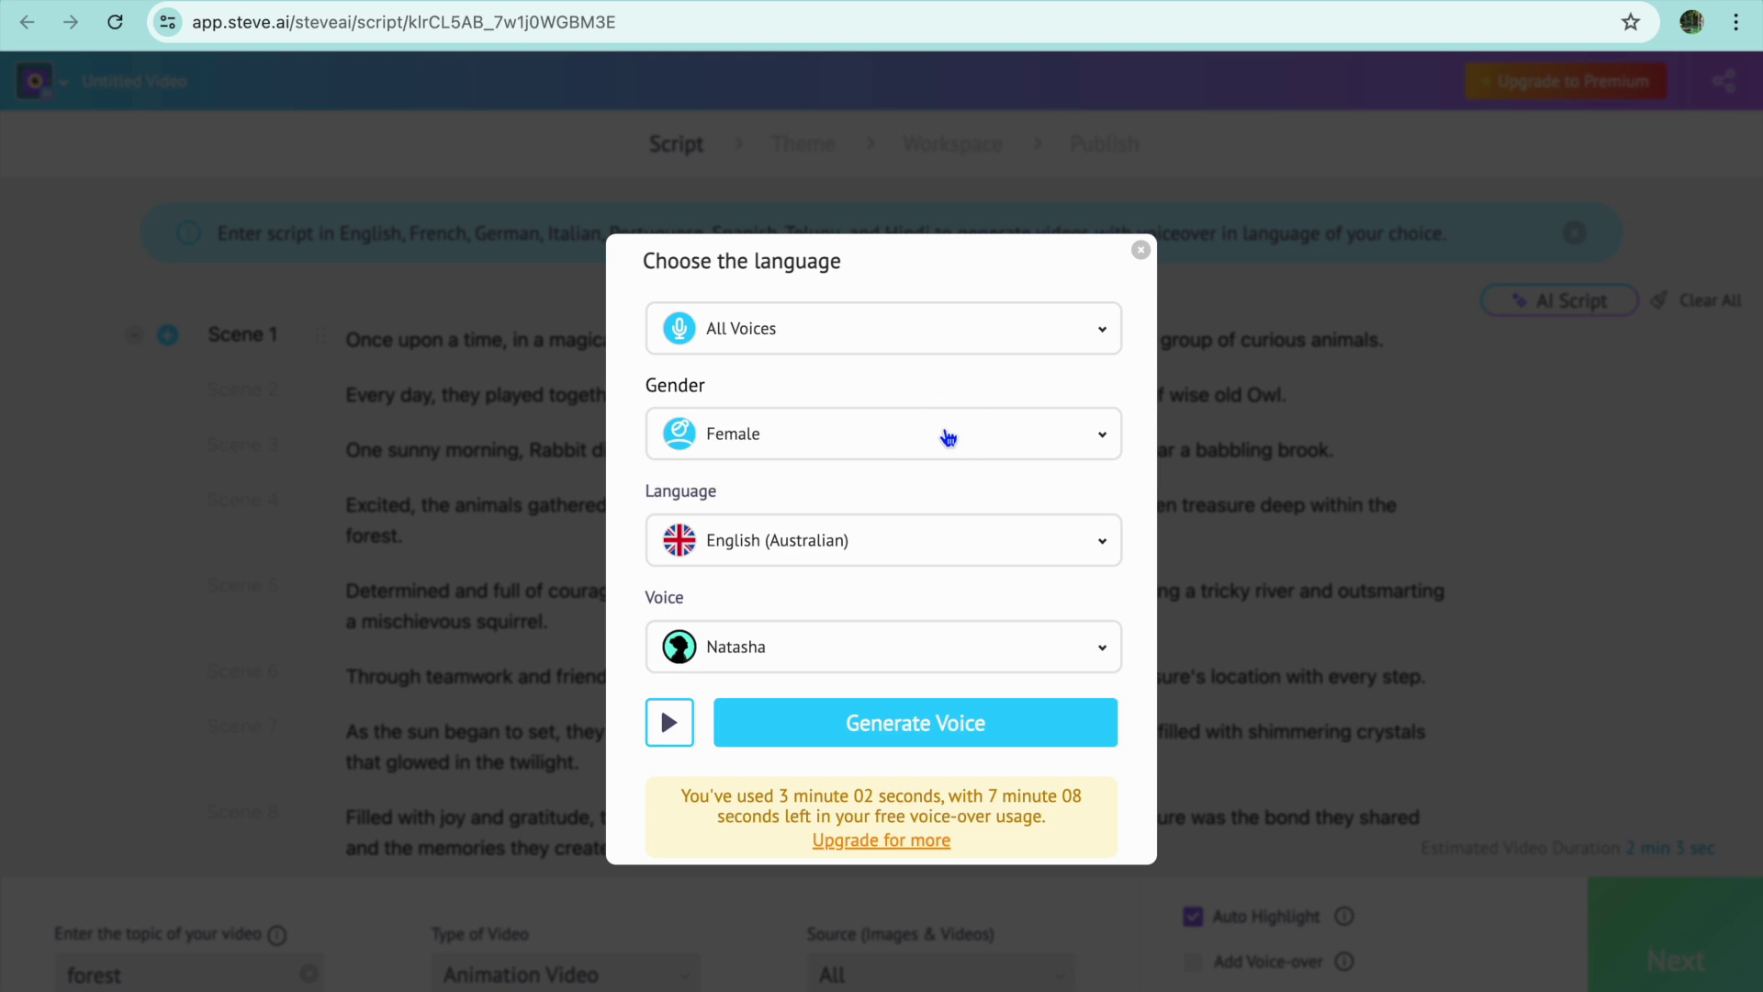
pyautogui.click(948, 437)
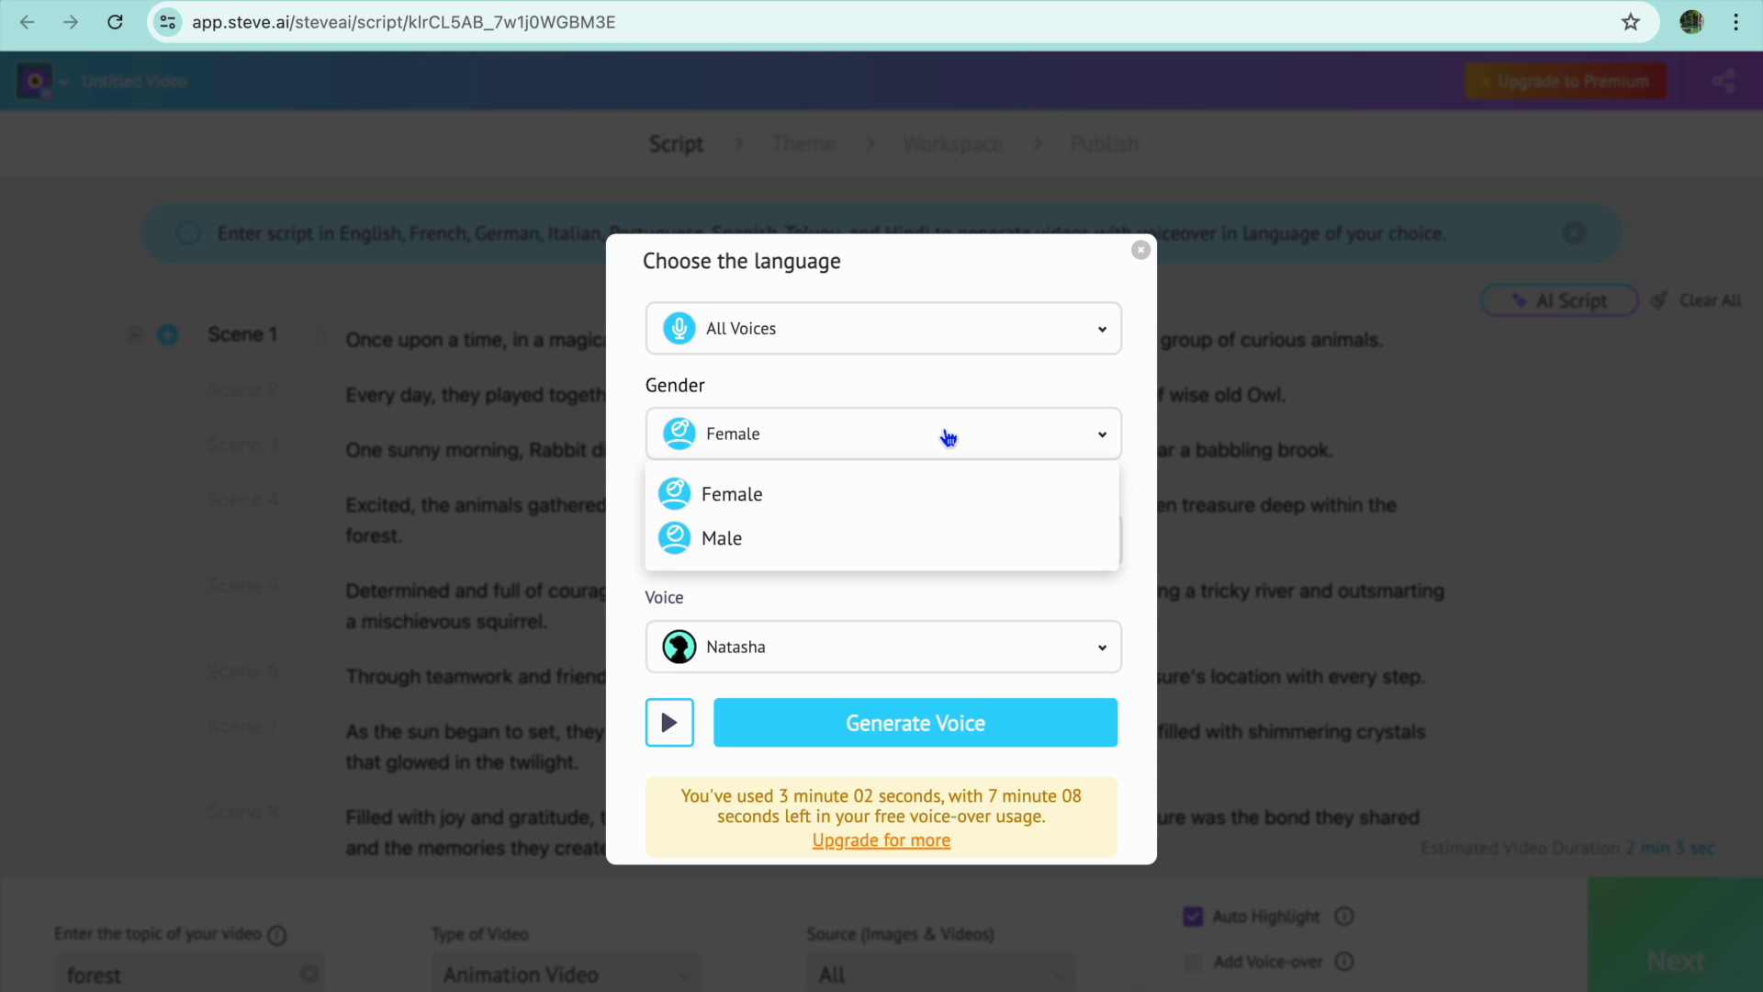
pyautogui.click(1153, 496)
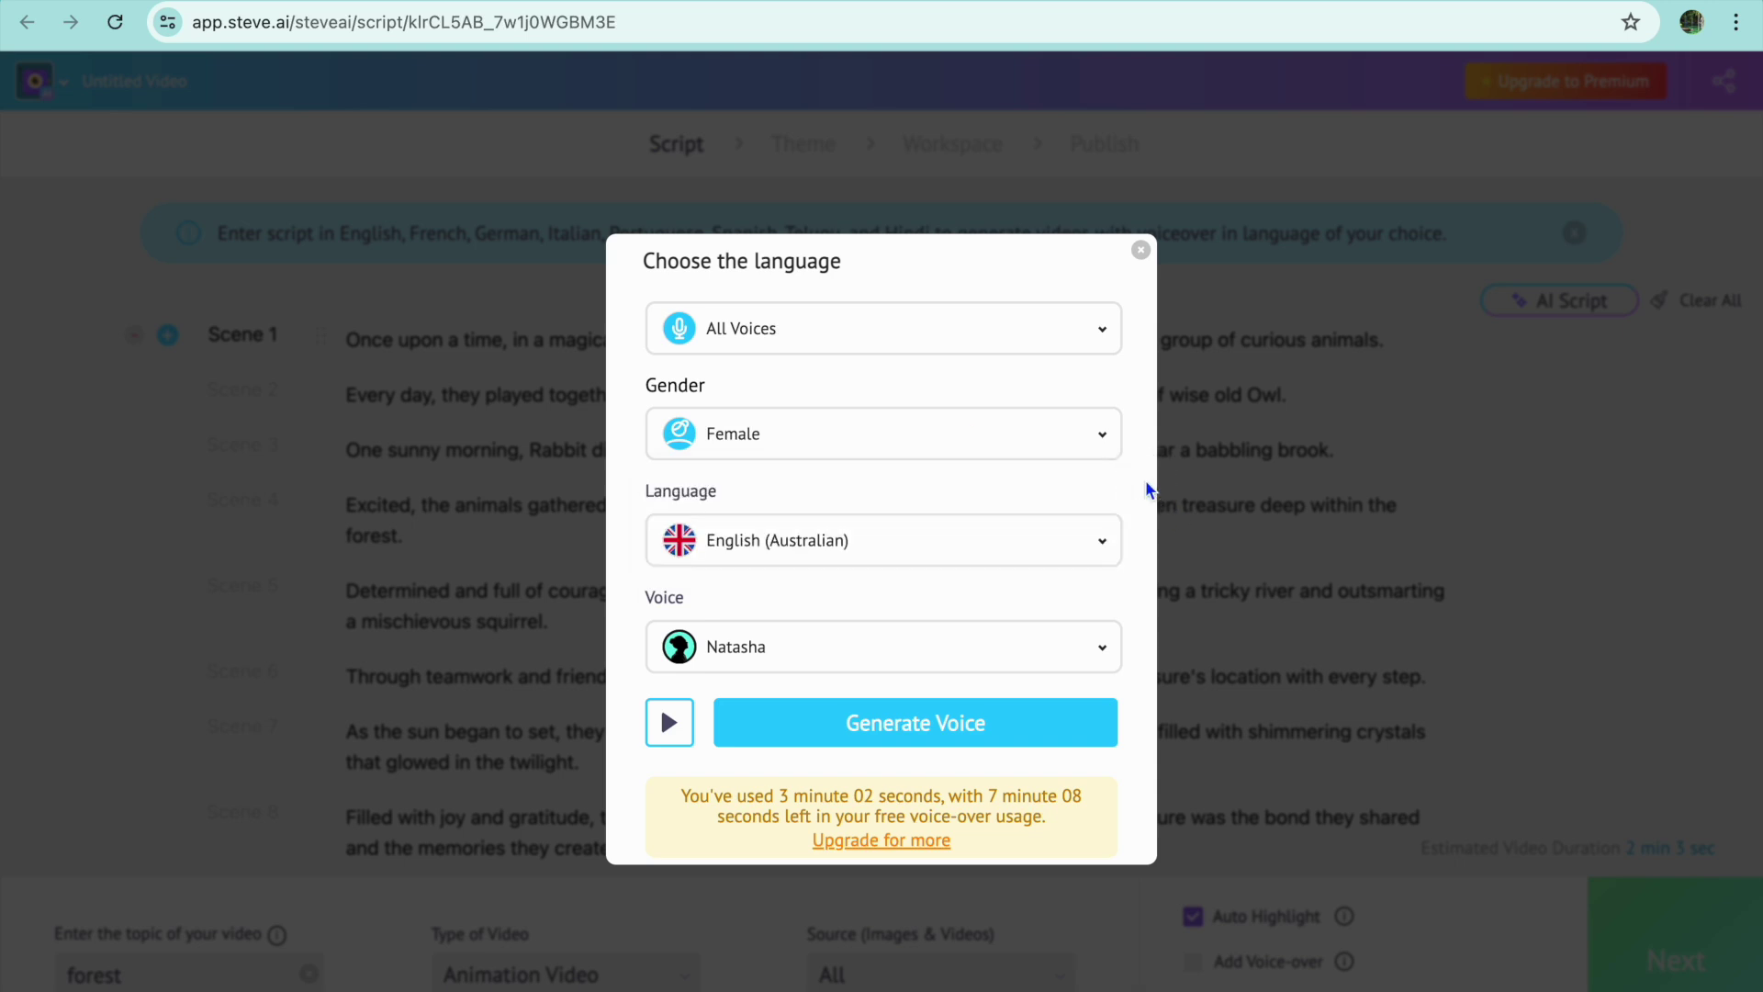
# Choose Canadian English, add the Clara voice-over, and generate the video
pyautogui.click(1083, 552)
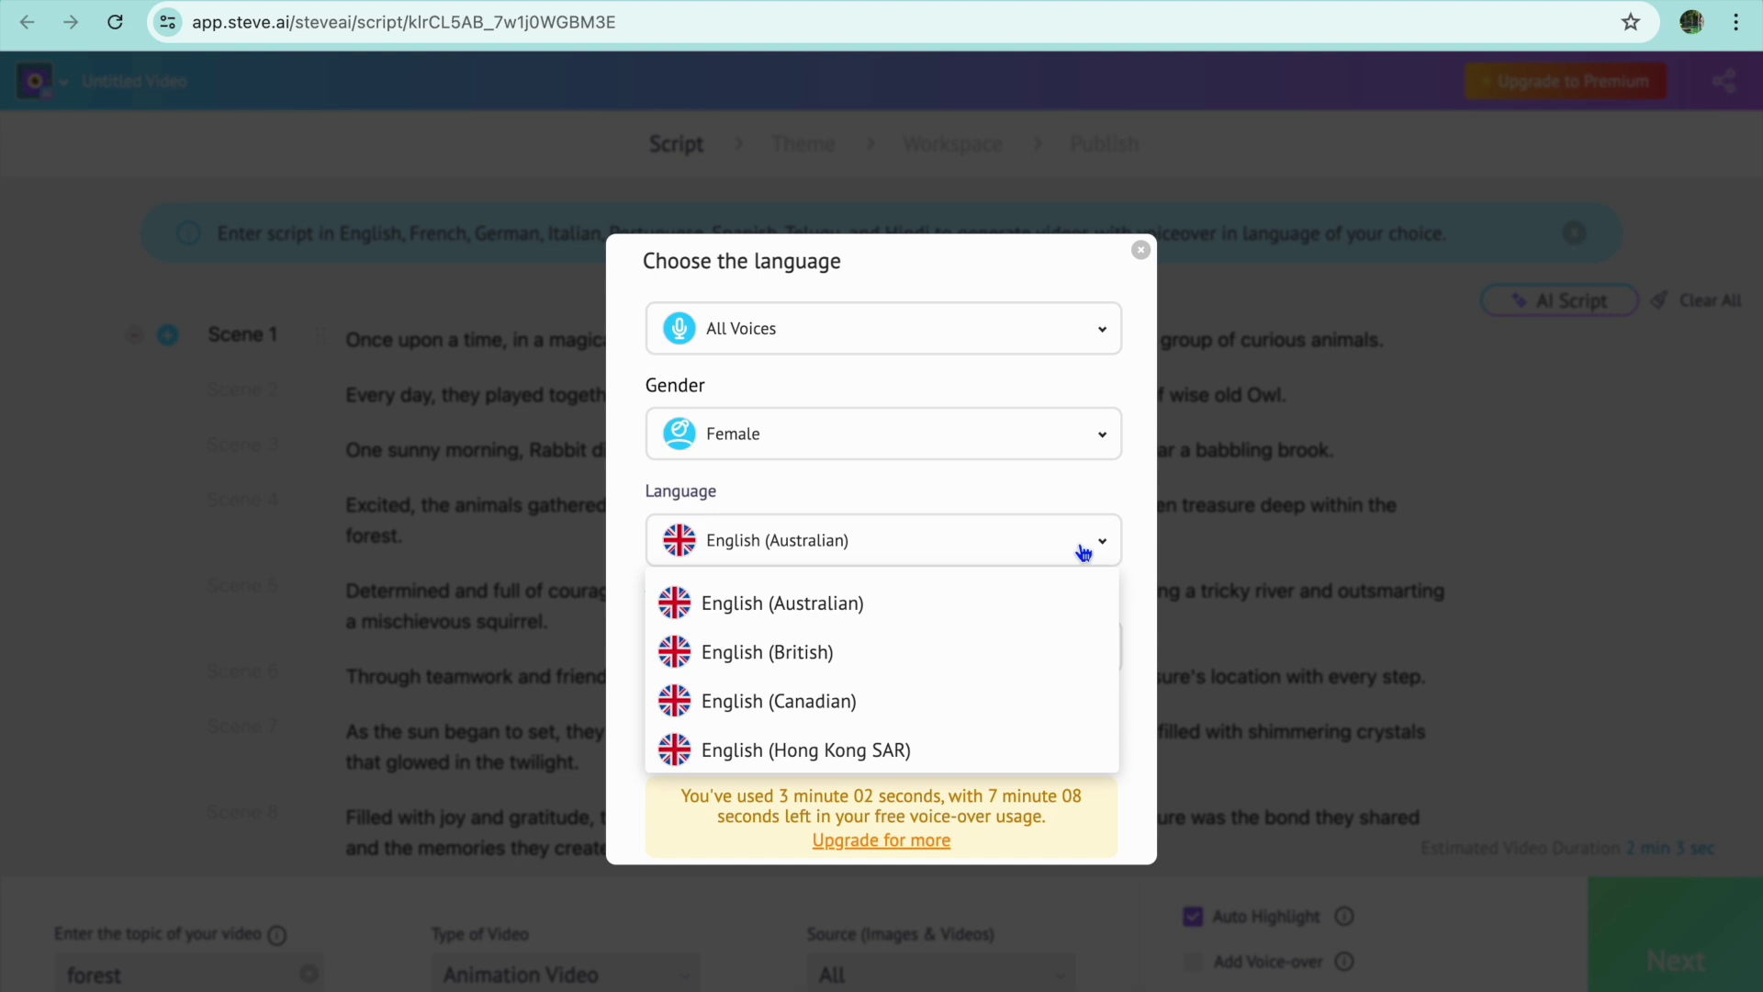
pyautogui.scroll(-7, 999, 648)
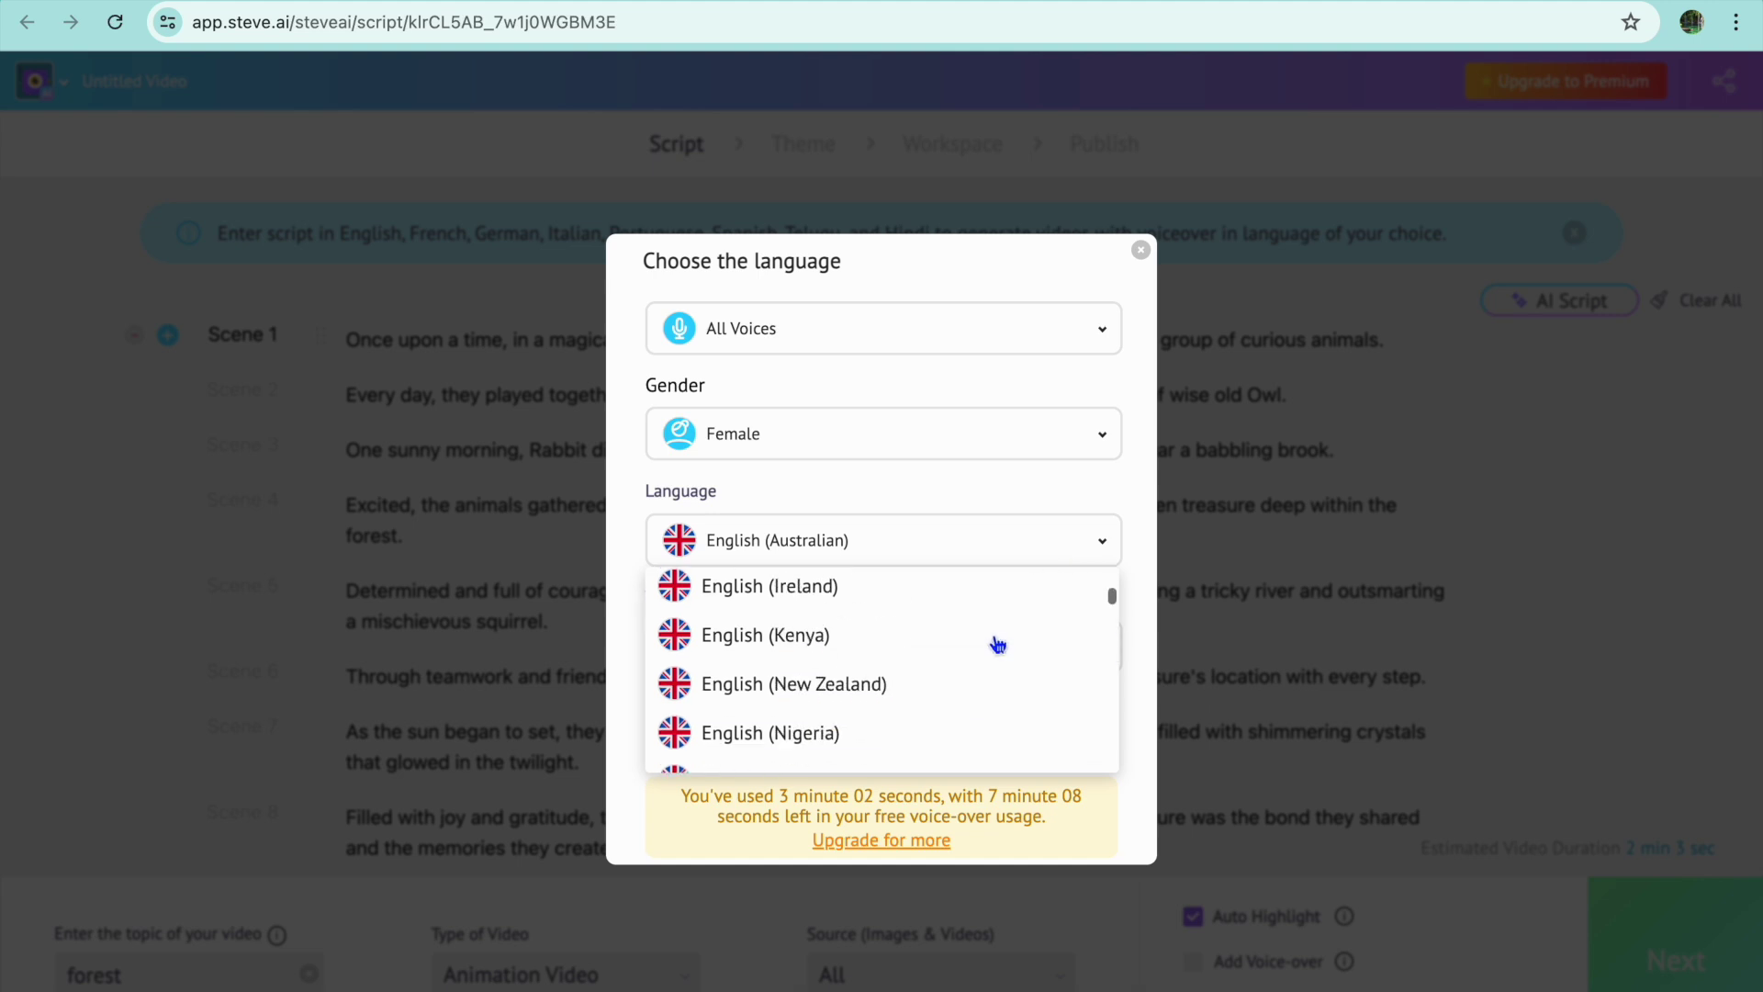
pyautogui.scroll(-8, 998, 644)
pyautogui.scroll(7, 998, 644)
pyautogui.scroll(5, 998, 644)
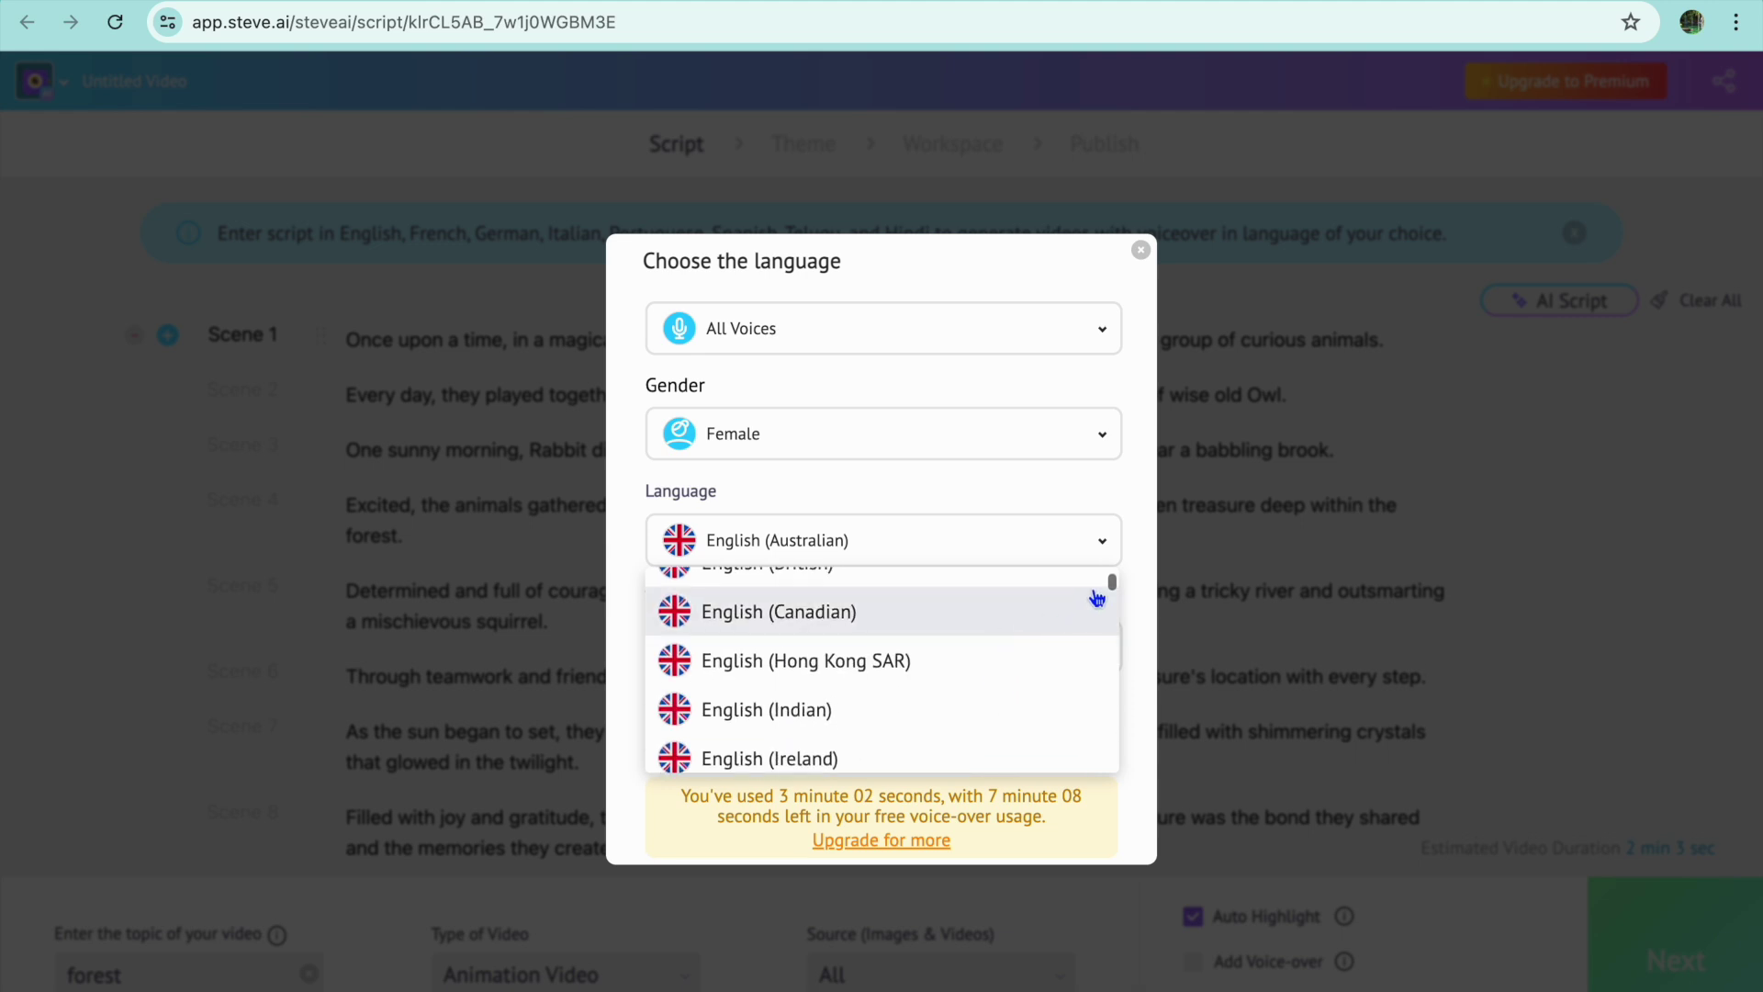
pyautogui.click(893, 630)
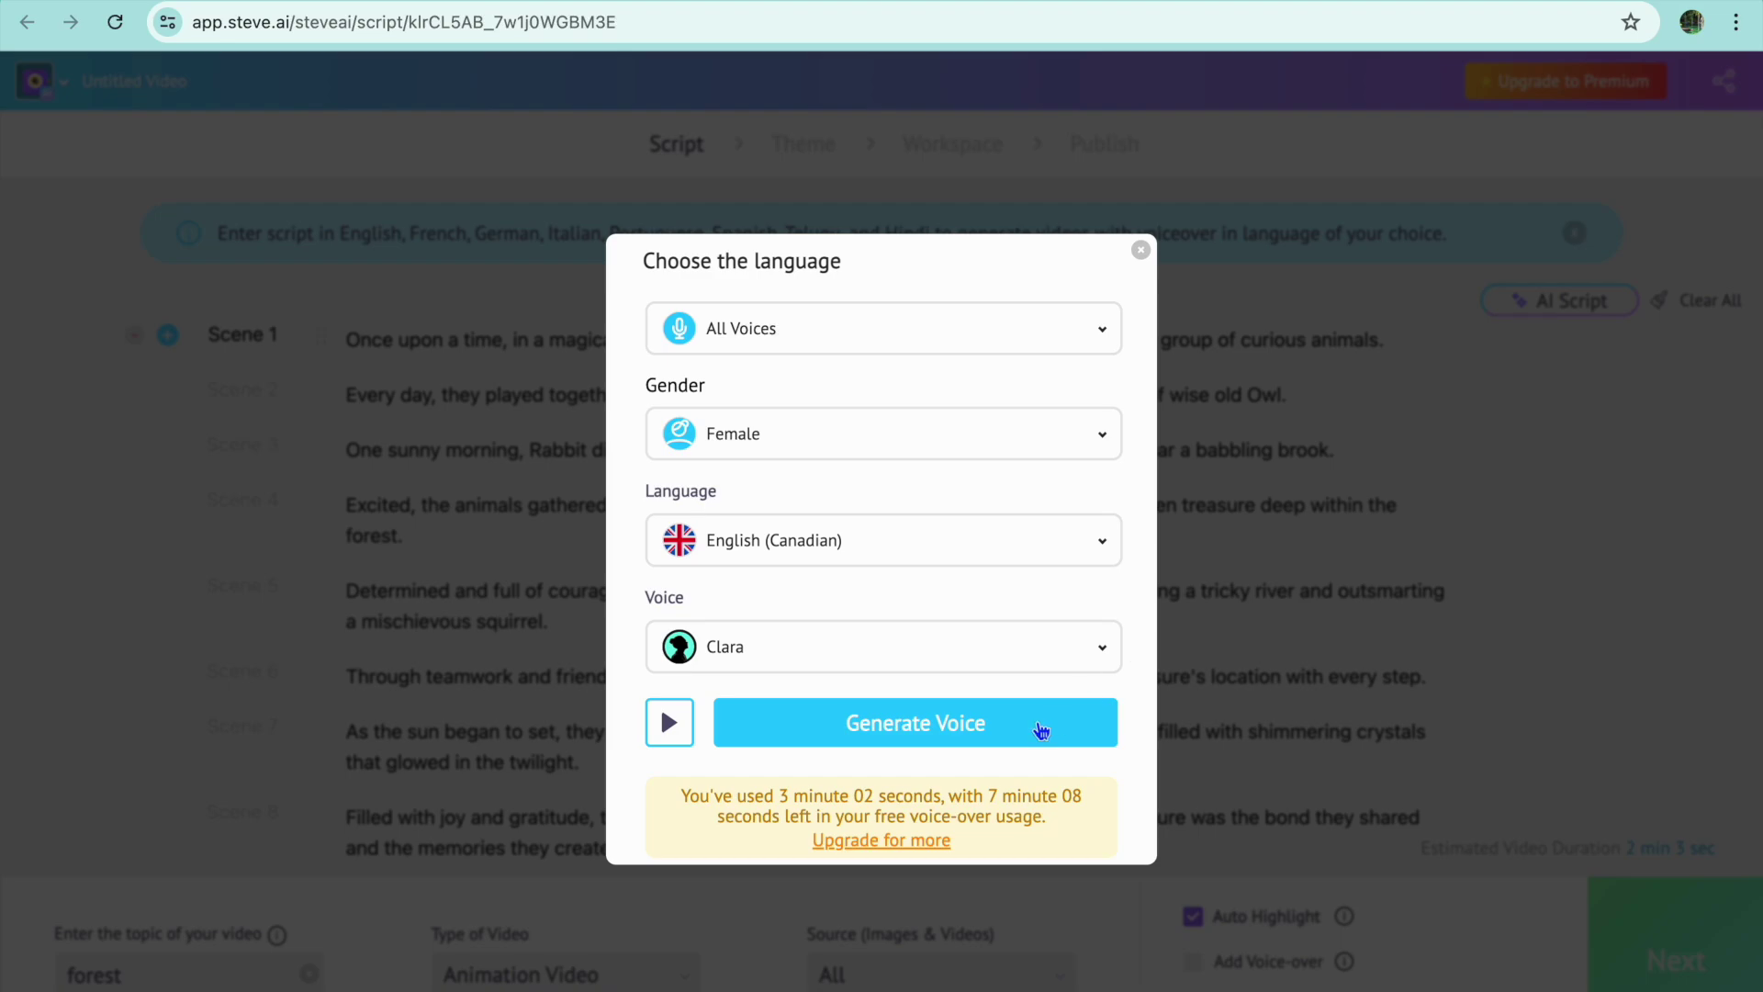
pyautogui.click(1030, 731)
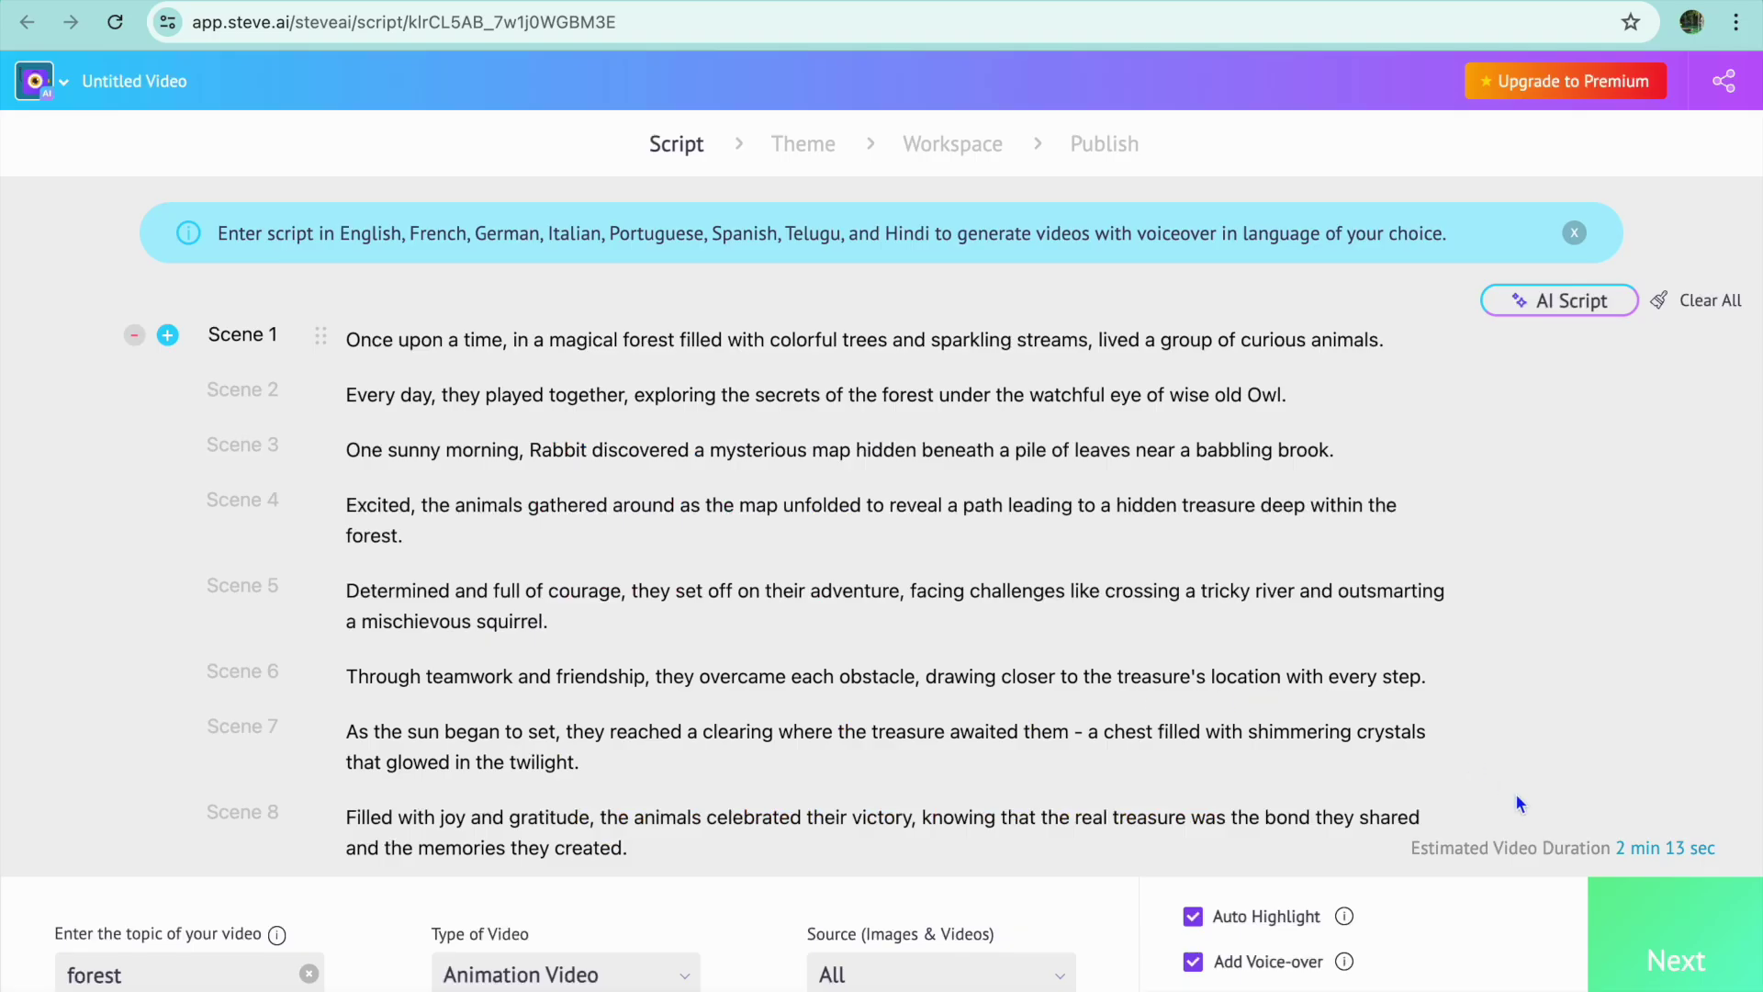
pyautogui.click(1697, 984)
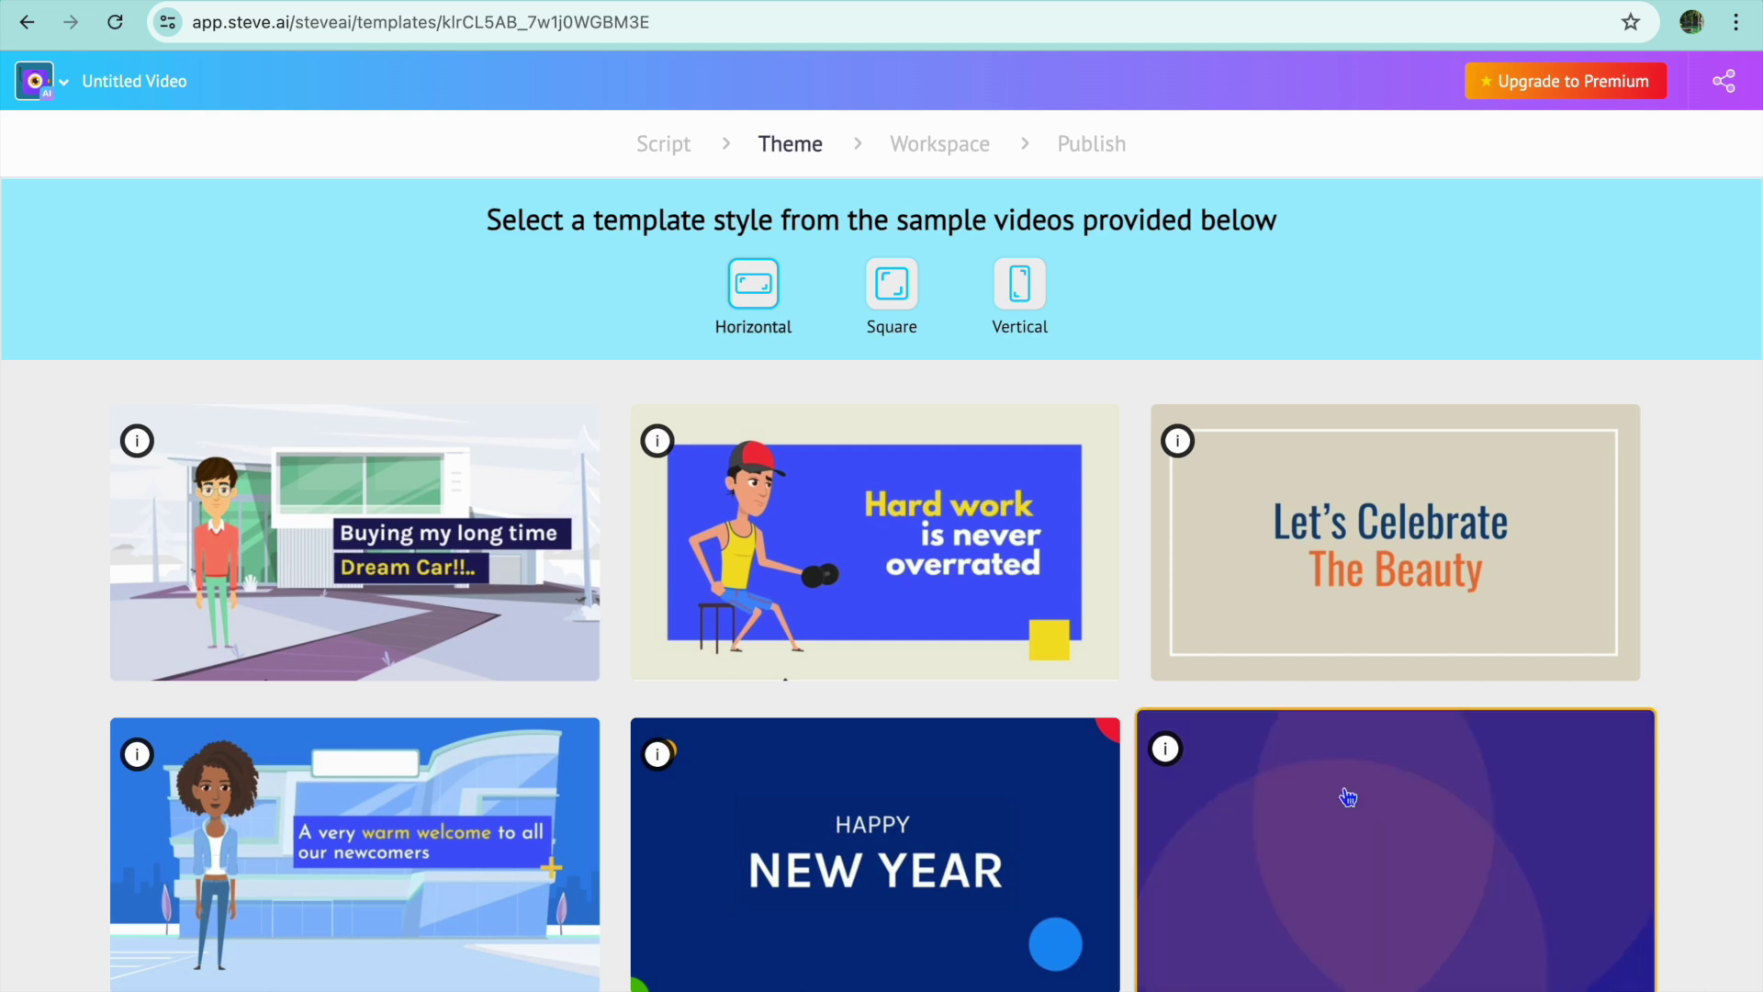
# Pick the fourth sample template (woman before a blue building), then select Scene 1's caption
pyautogui.moveTo(437, 571)
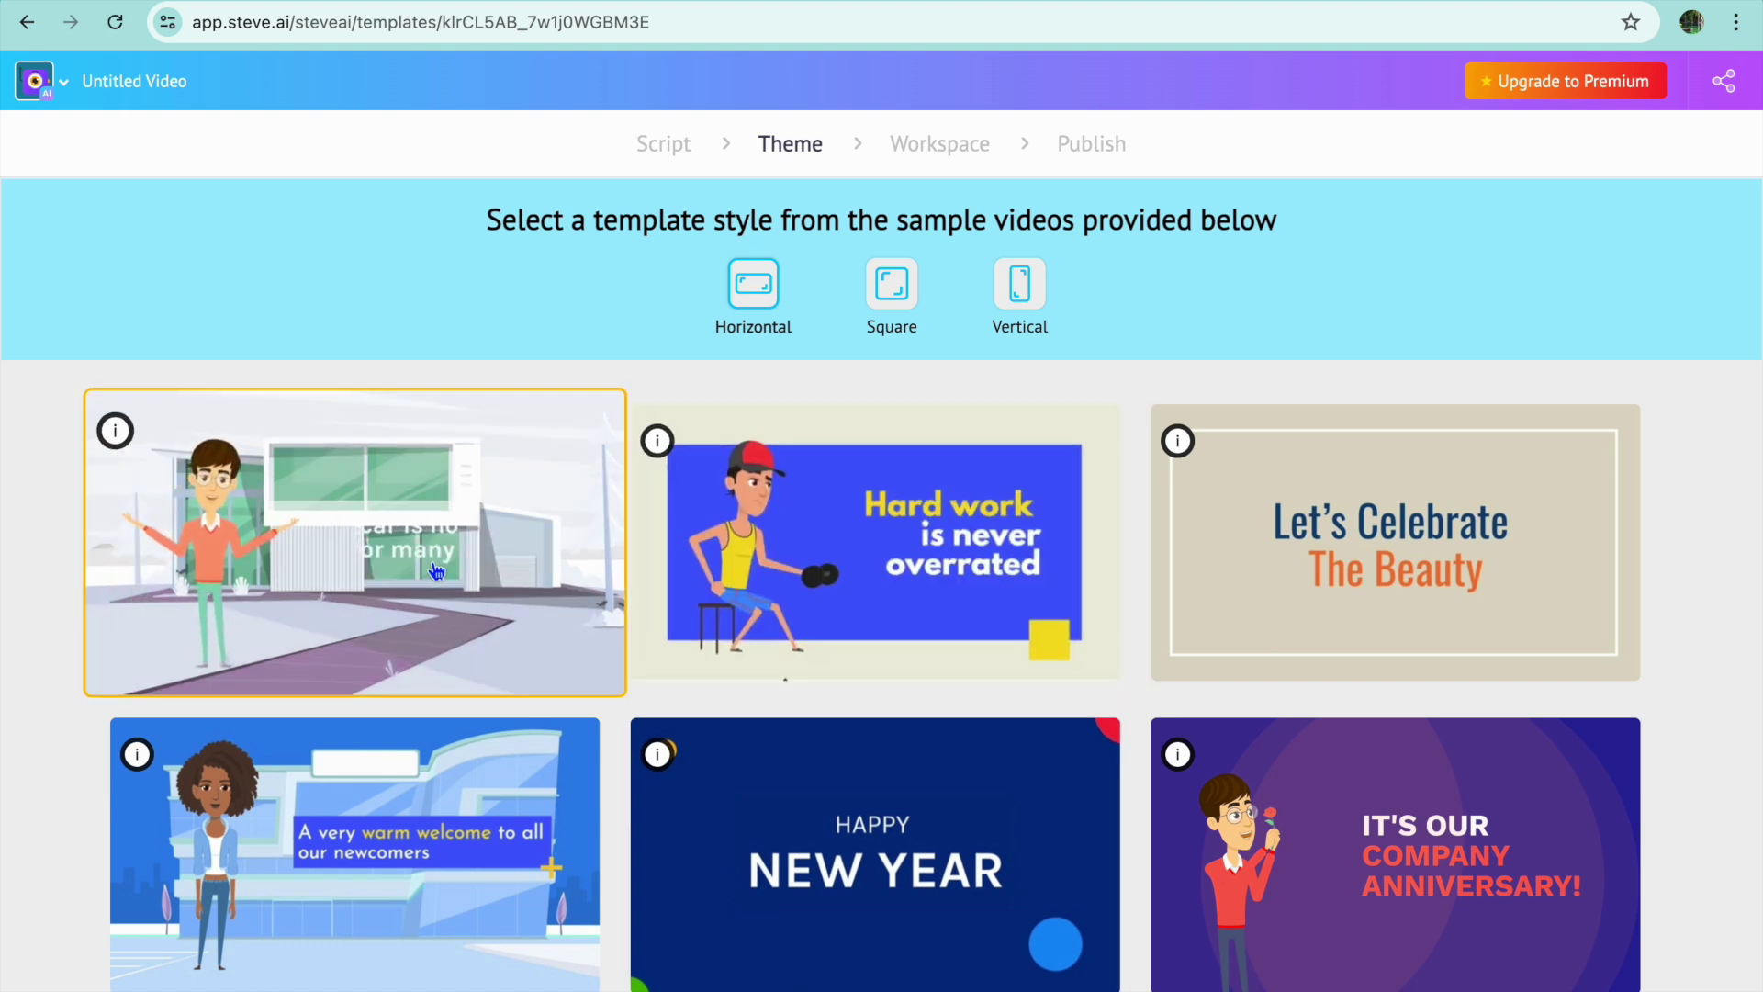
pyautogui.moveTo(1285, 551)
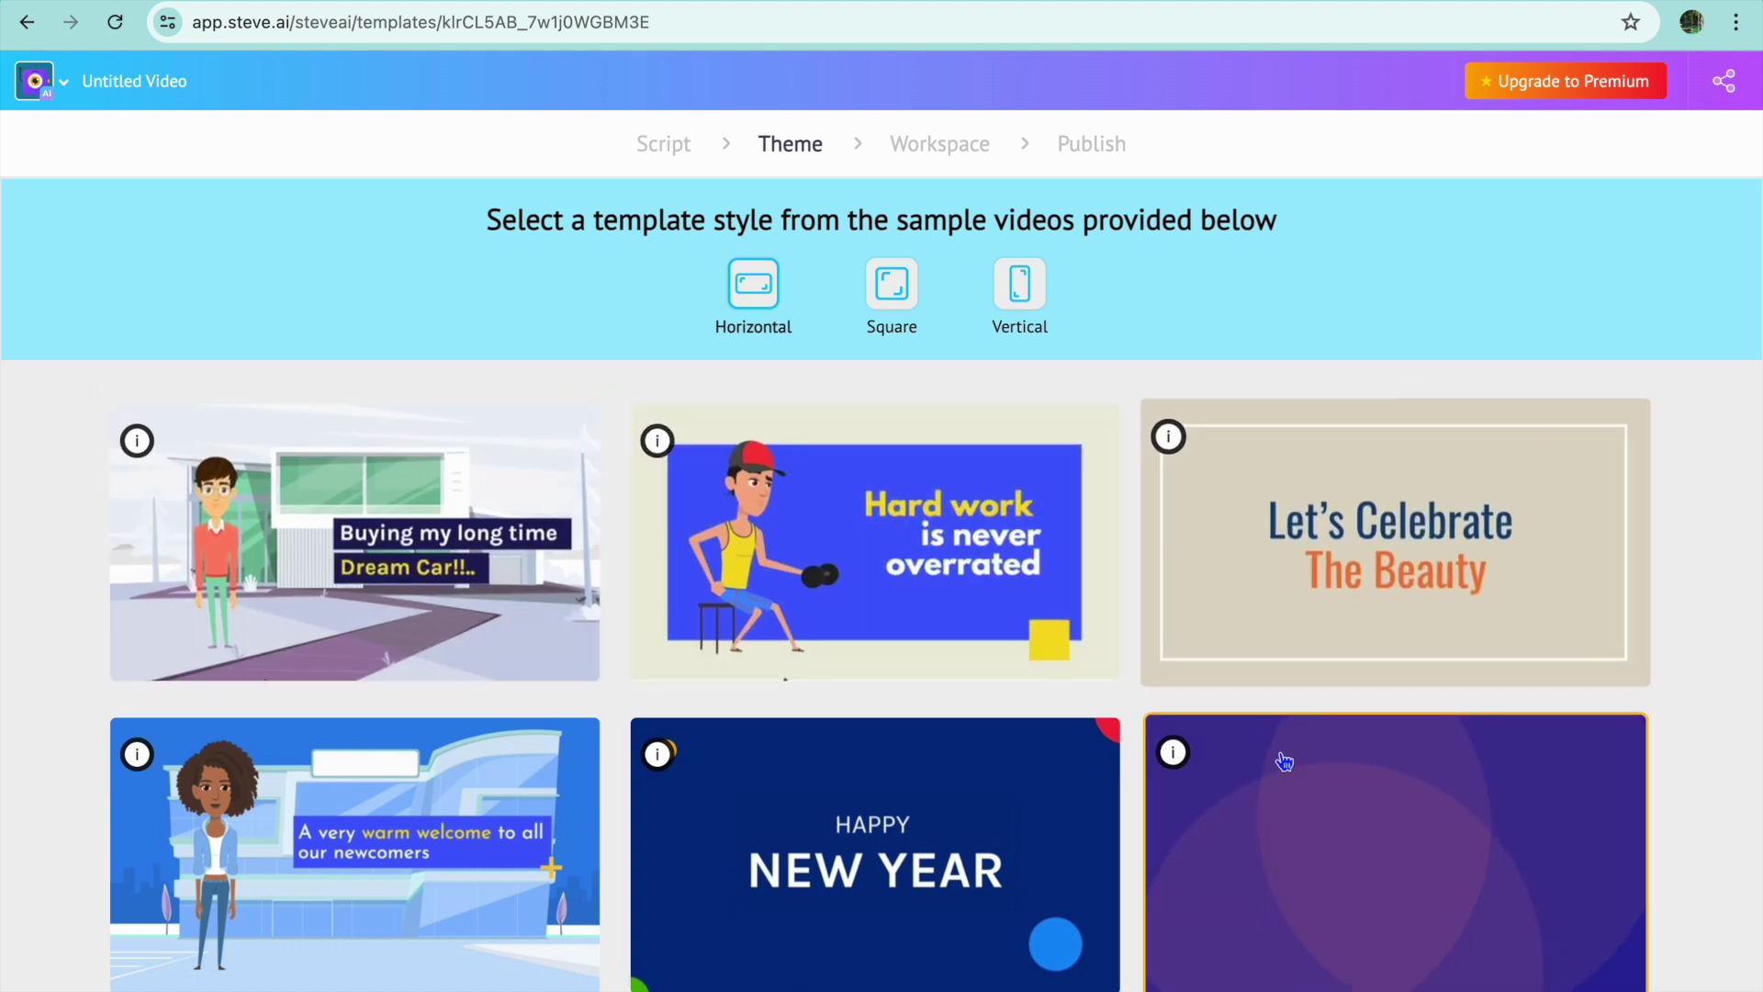
pyautogui.moveTo(758, 804)
pyautogui.moveTo(360, 909)
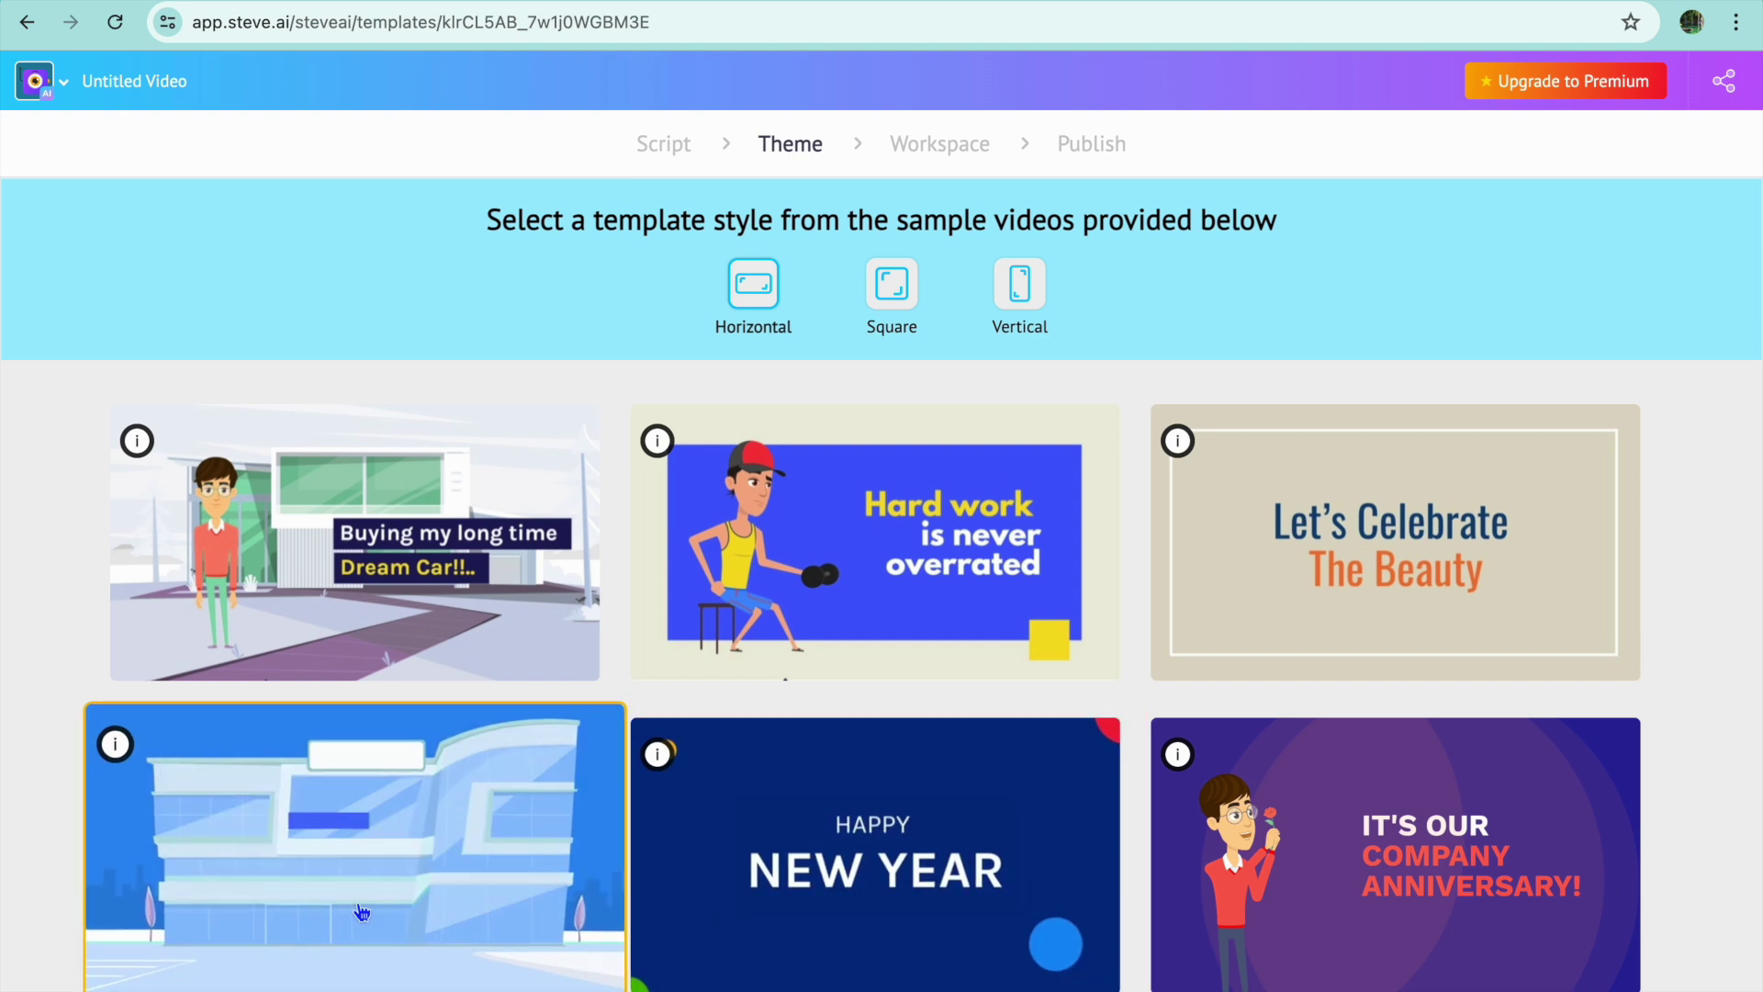
pyautogui.click(360, 909)
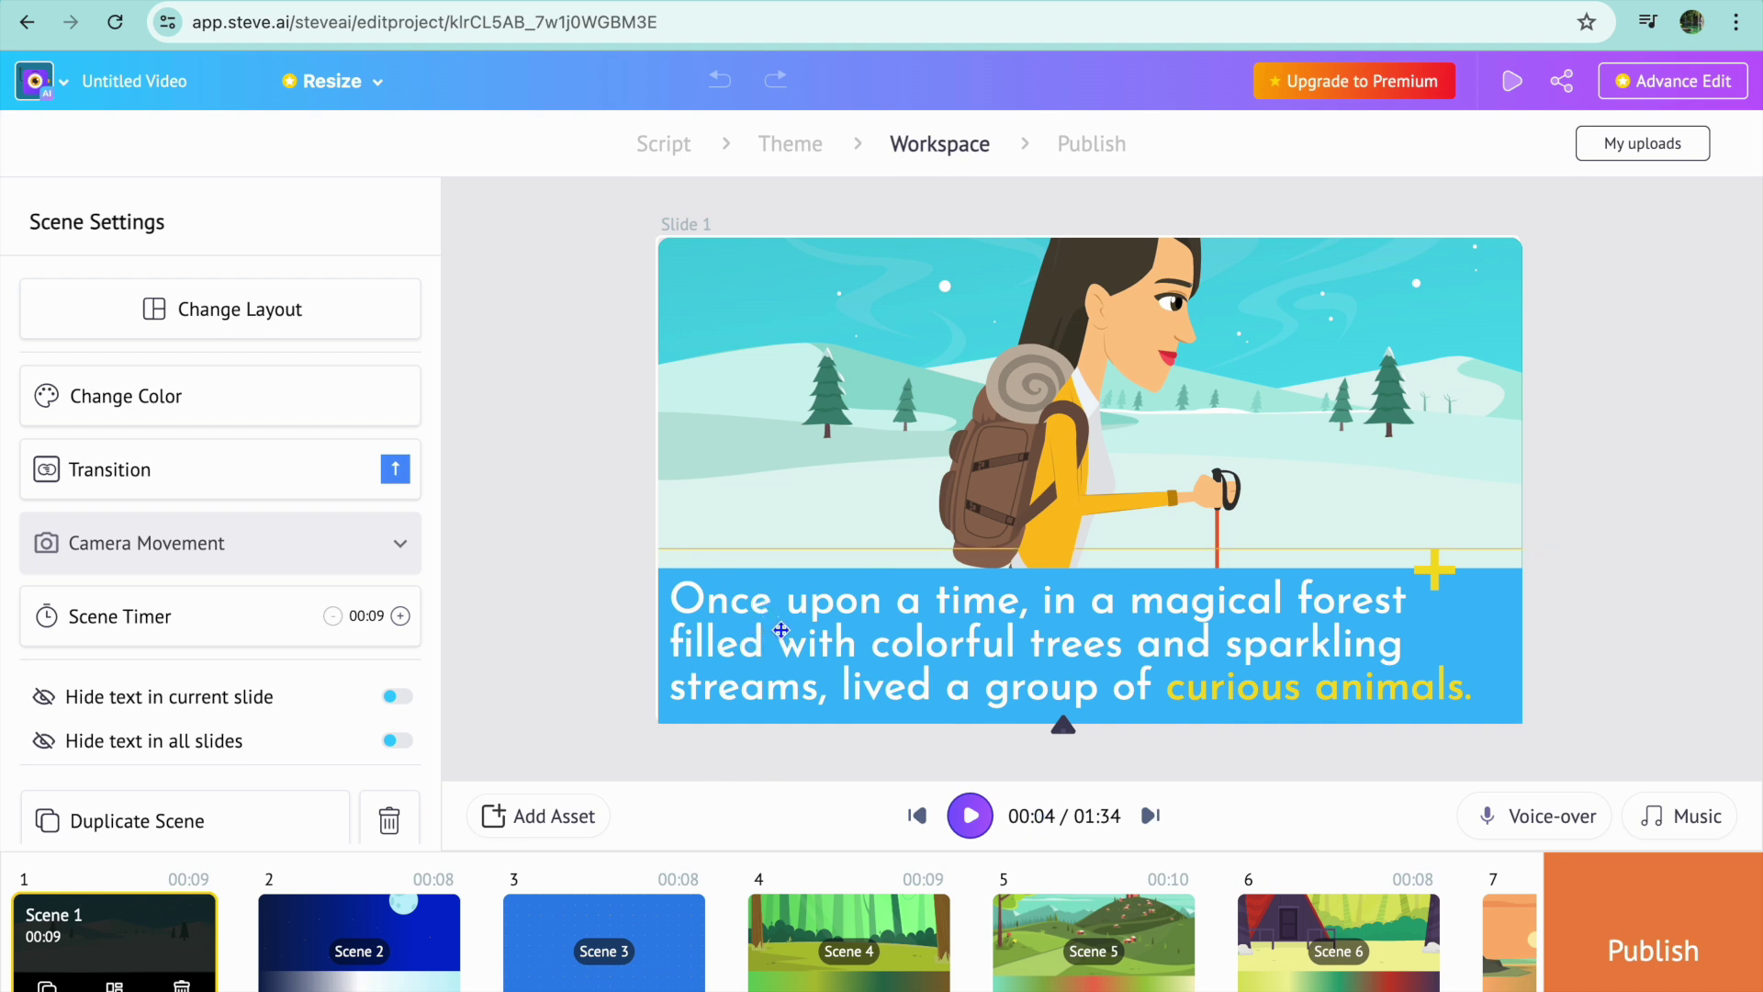
pyautogui.click(767, 599)
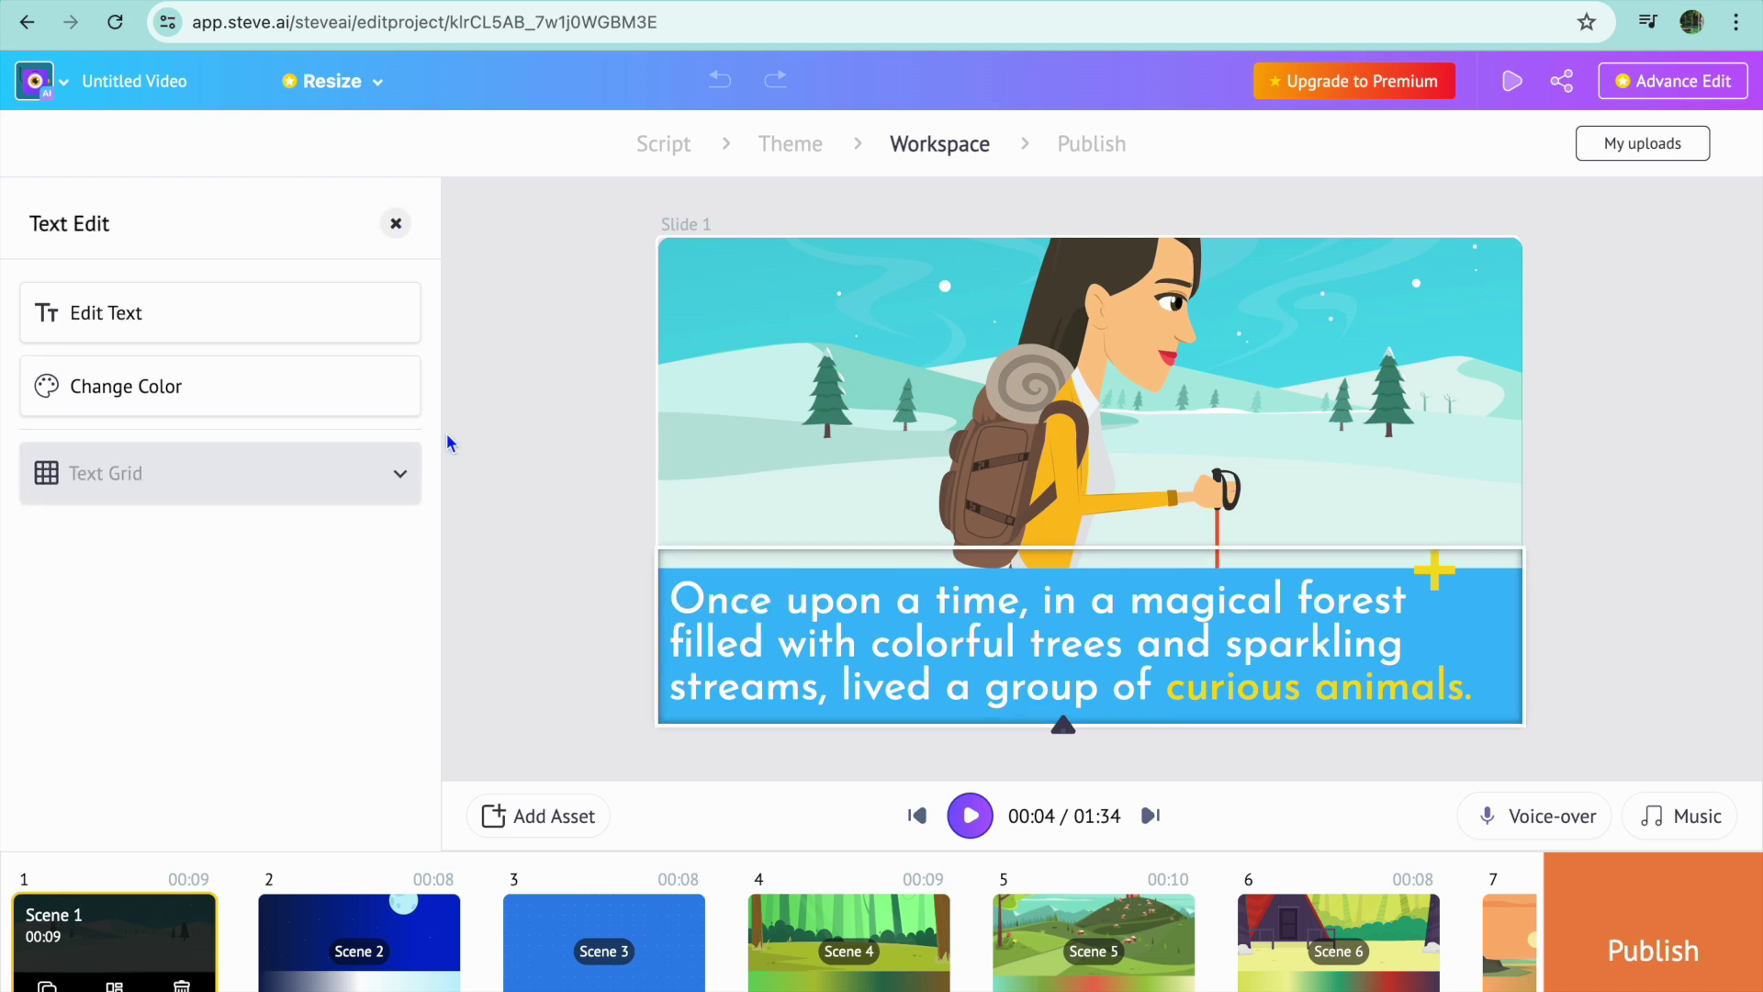
pyautogui.click(250, 320)
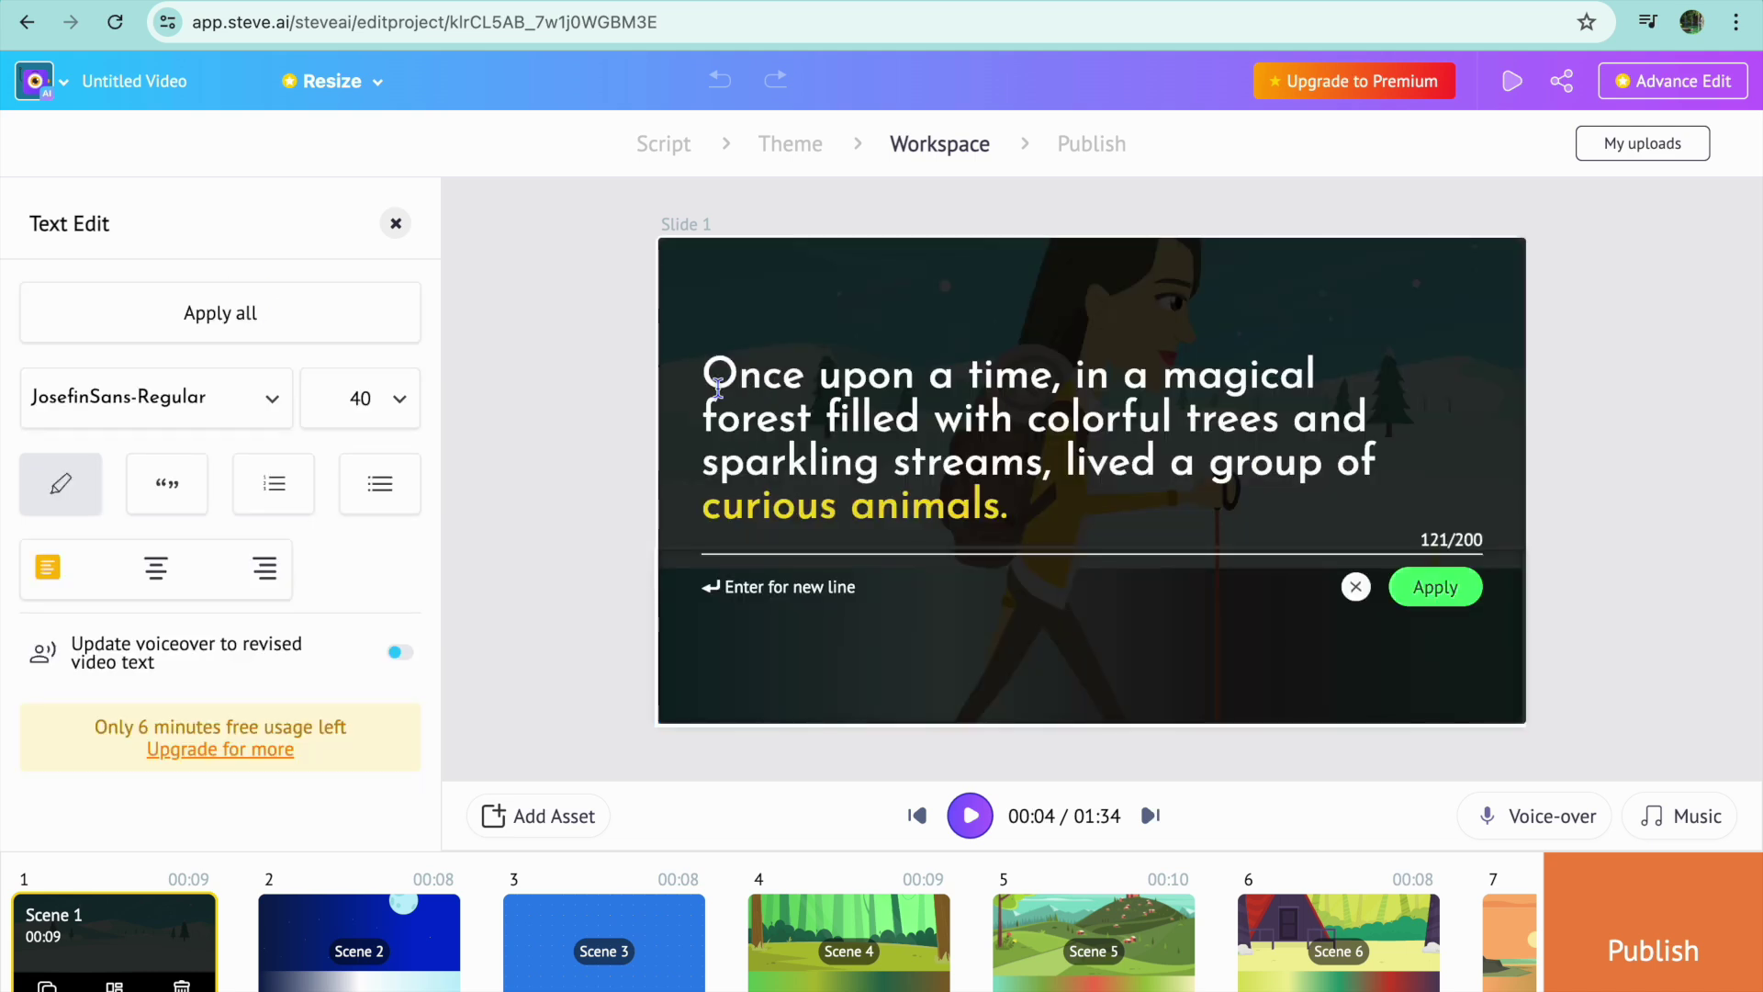
pyautogui.click(757, 401)
pyautogui.click(395, 224)
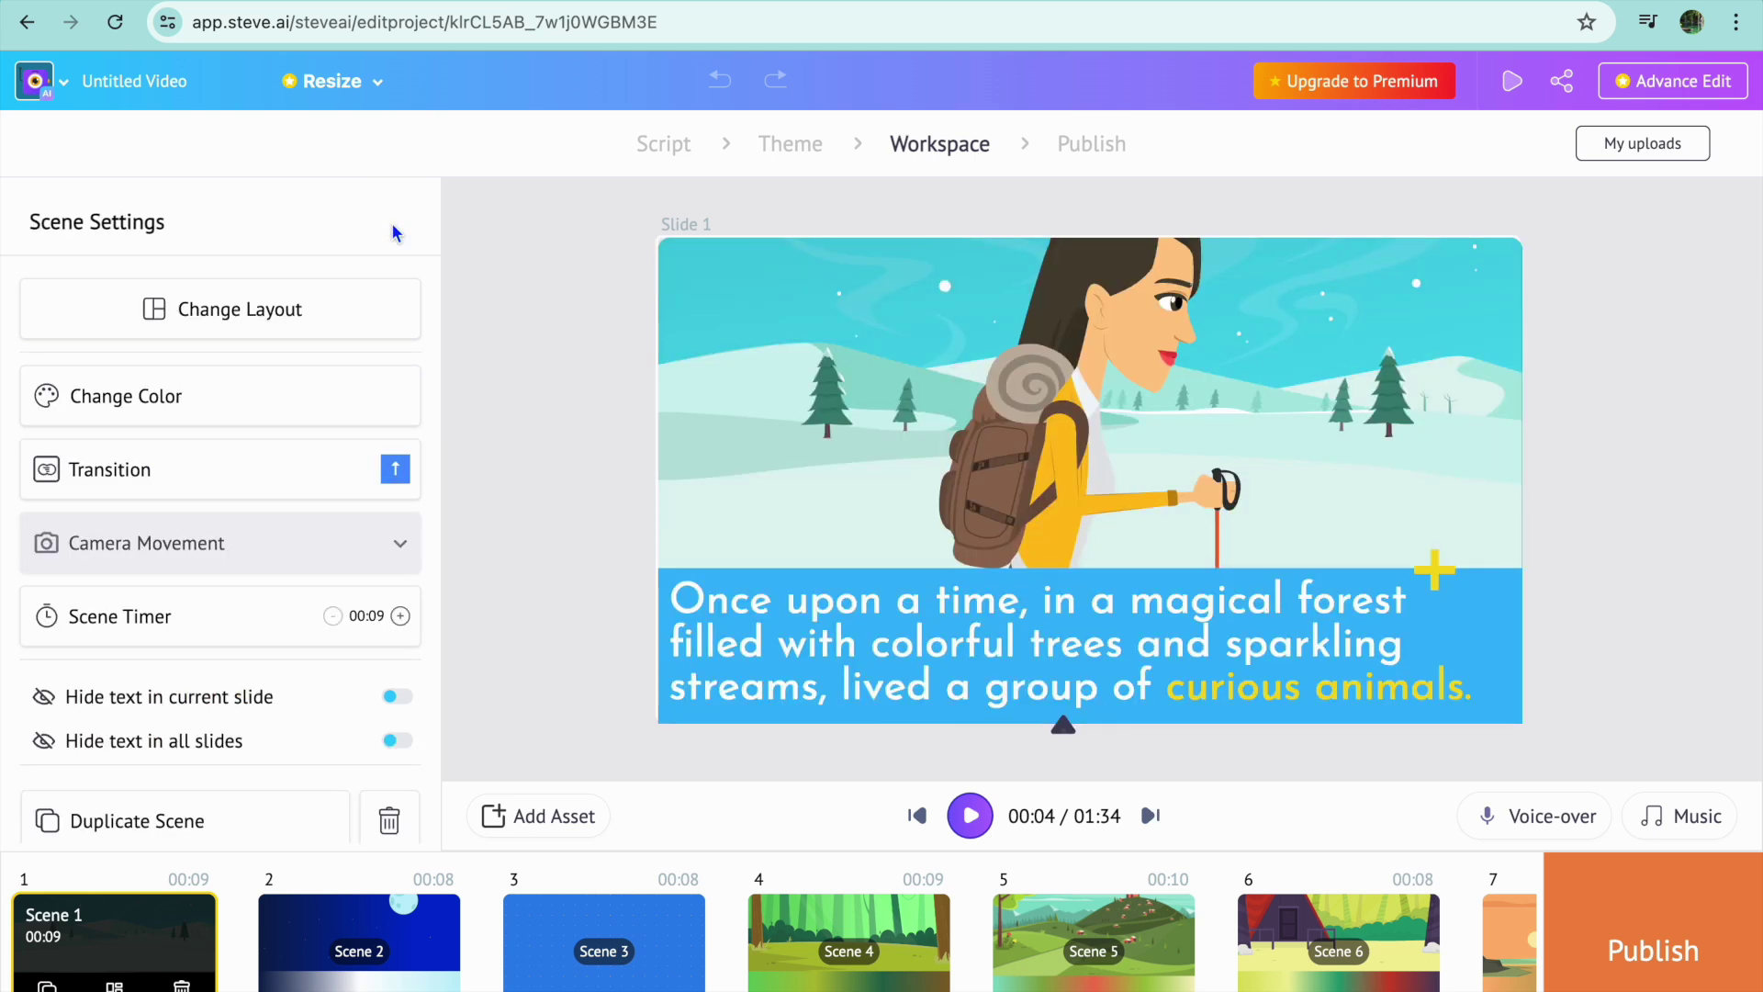
pyautogui.click(1067, 415)
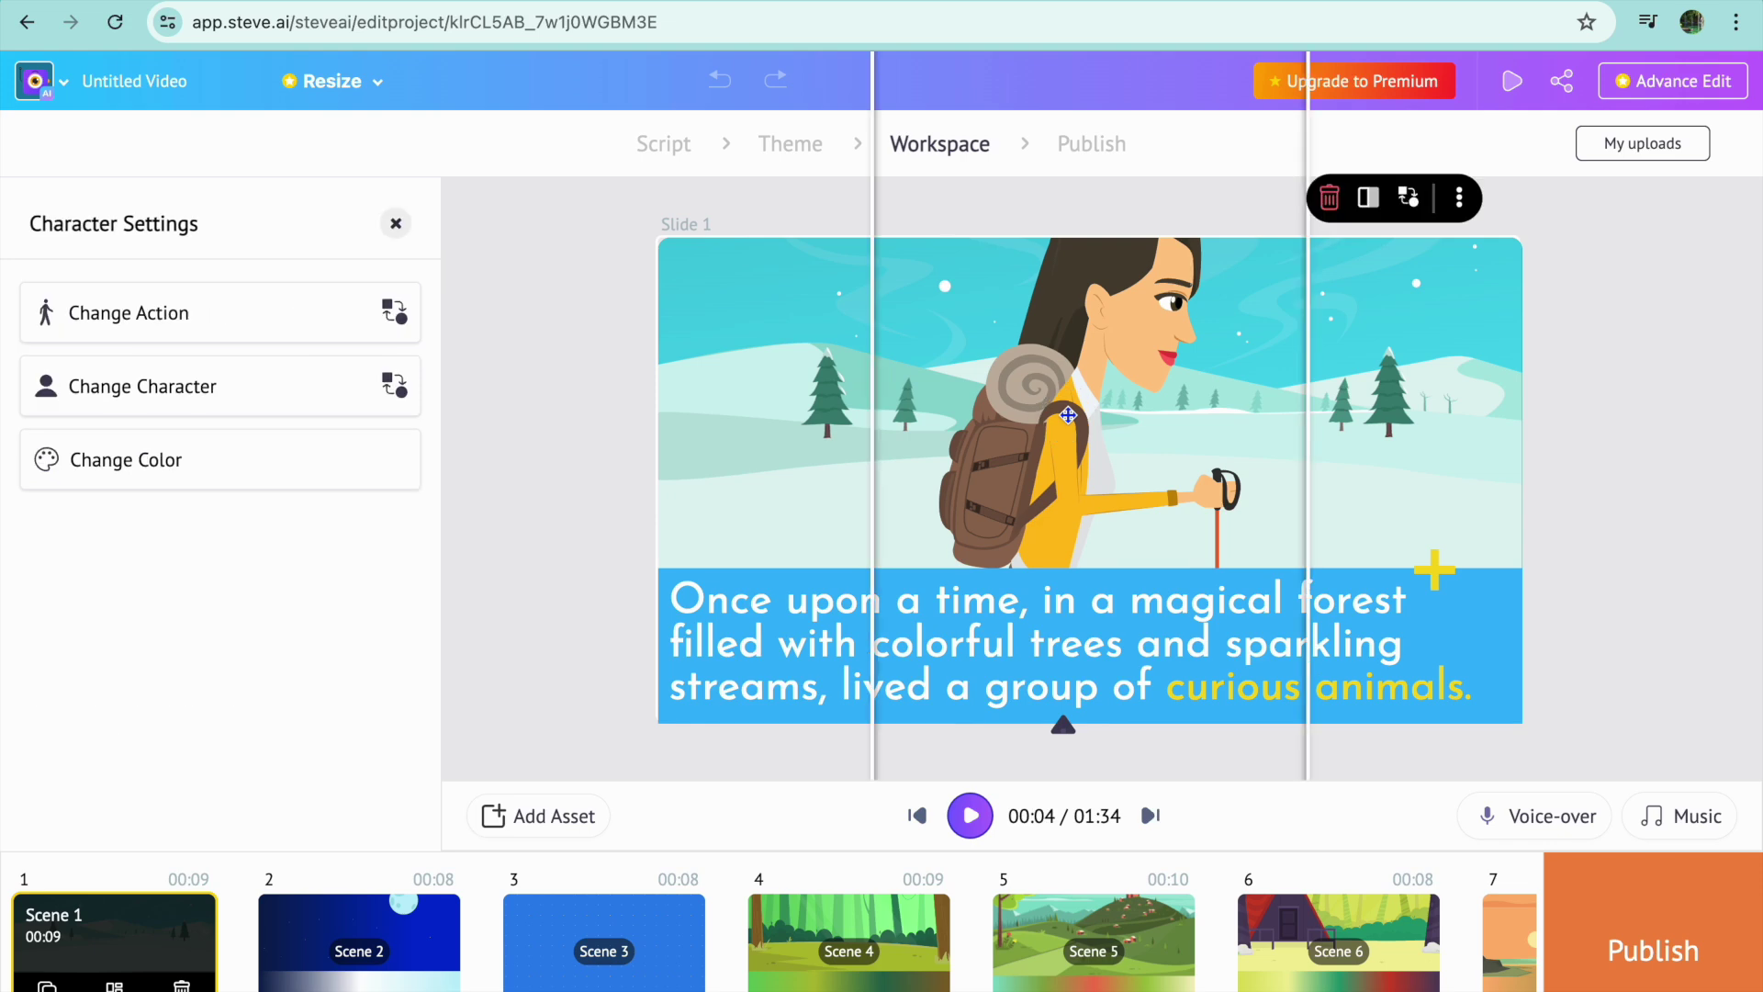
pyautogui.click(284, 399)
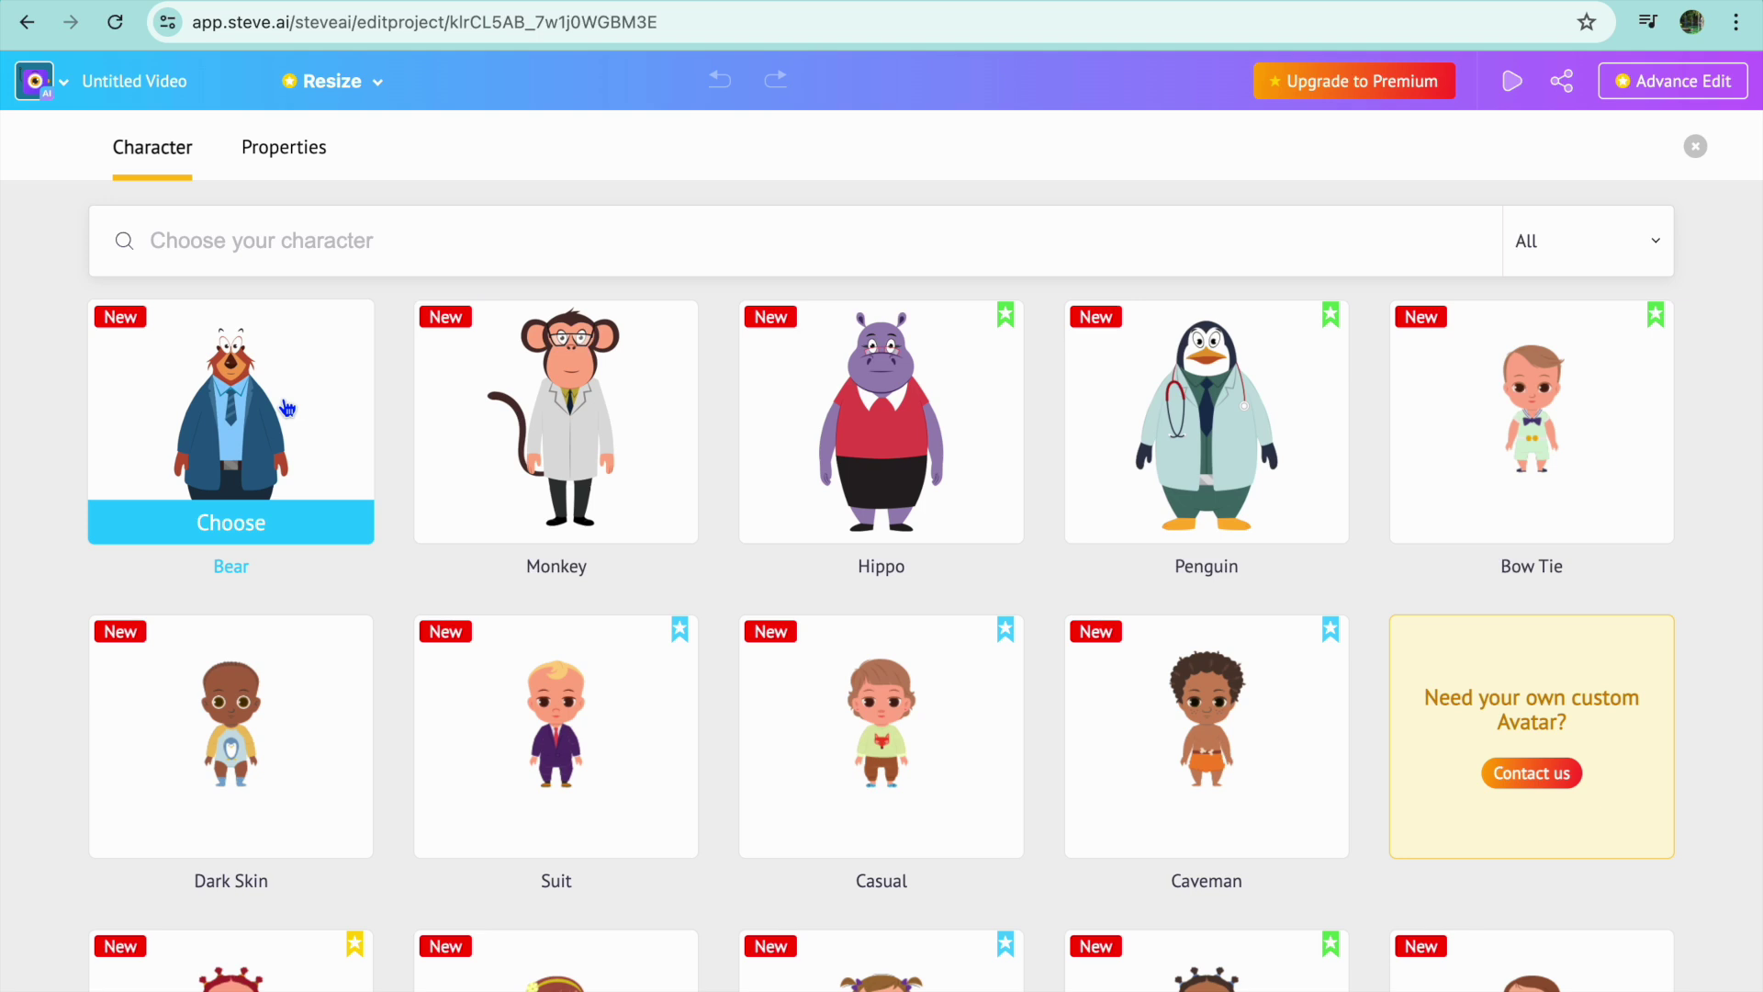
pyautogui.click(473, 255)
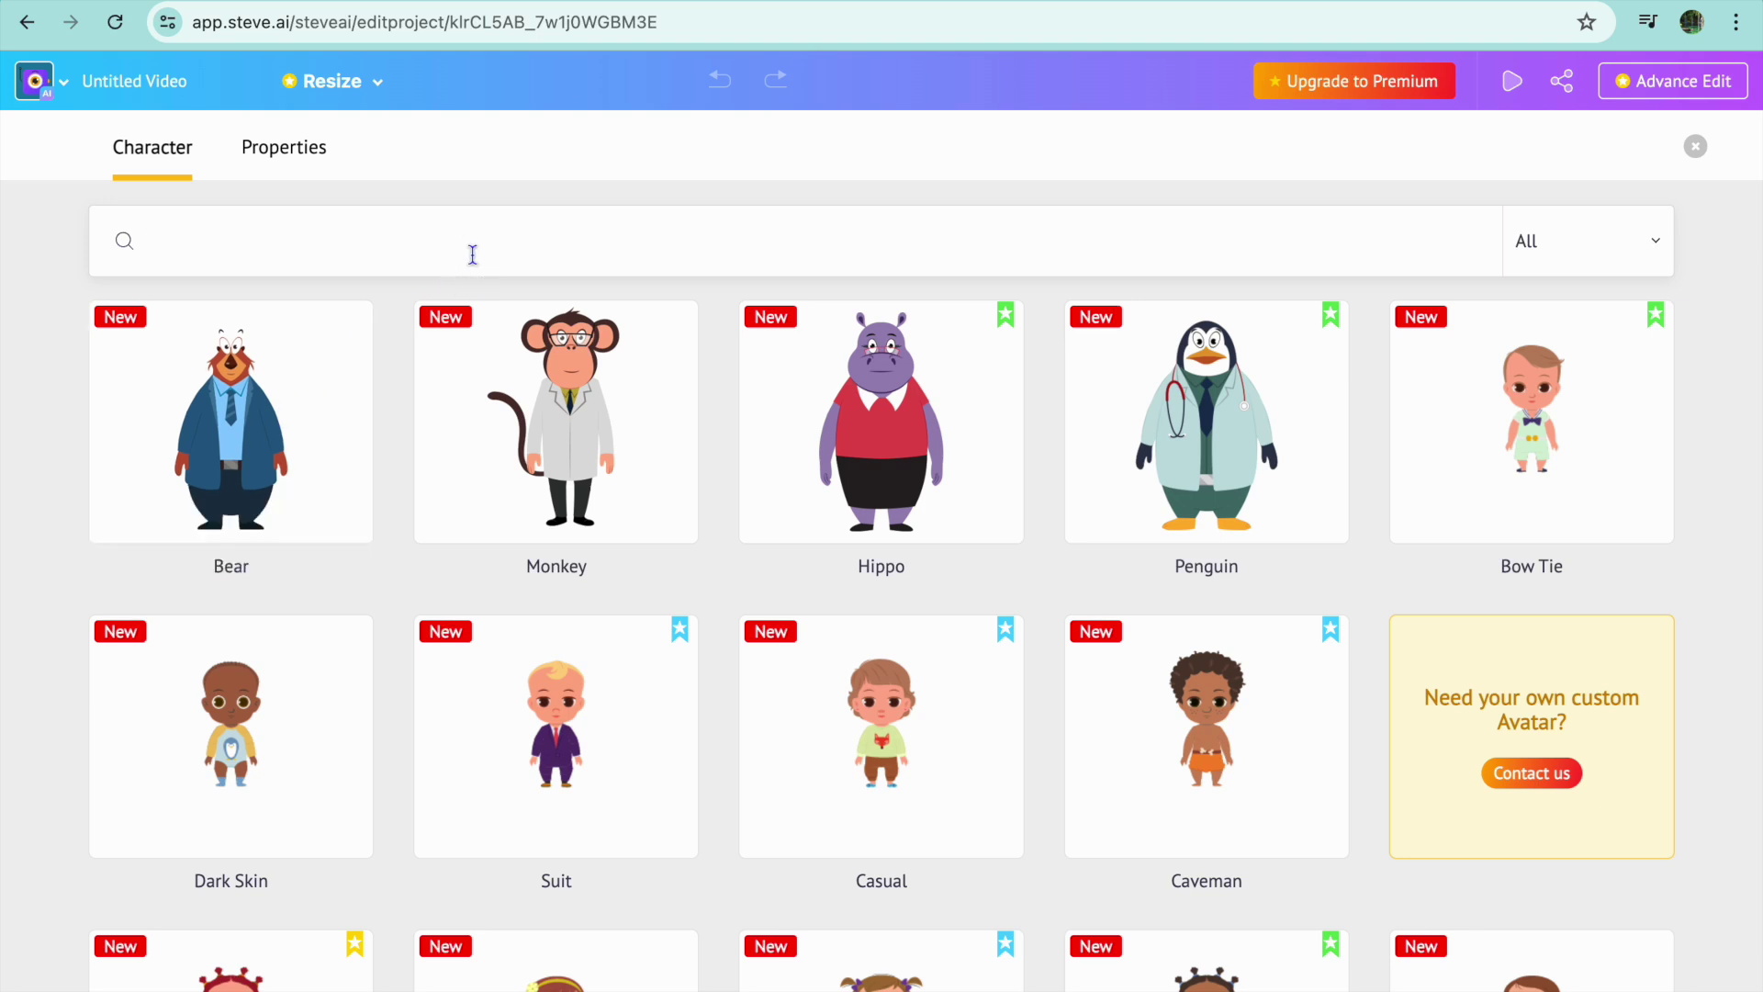
pyautogui.write('wom')
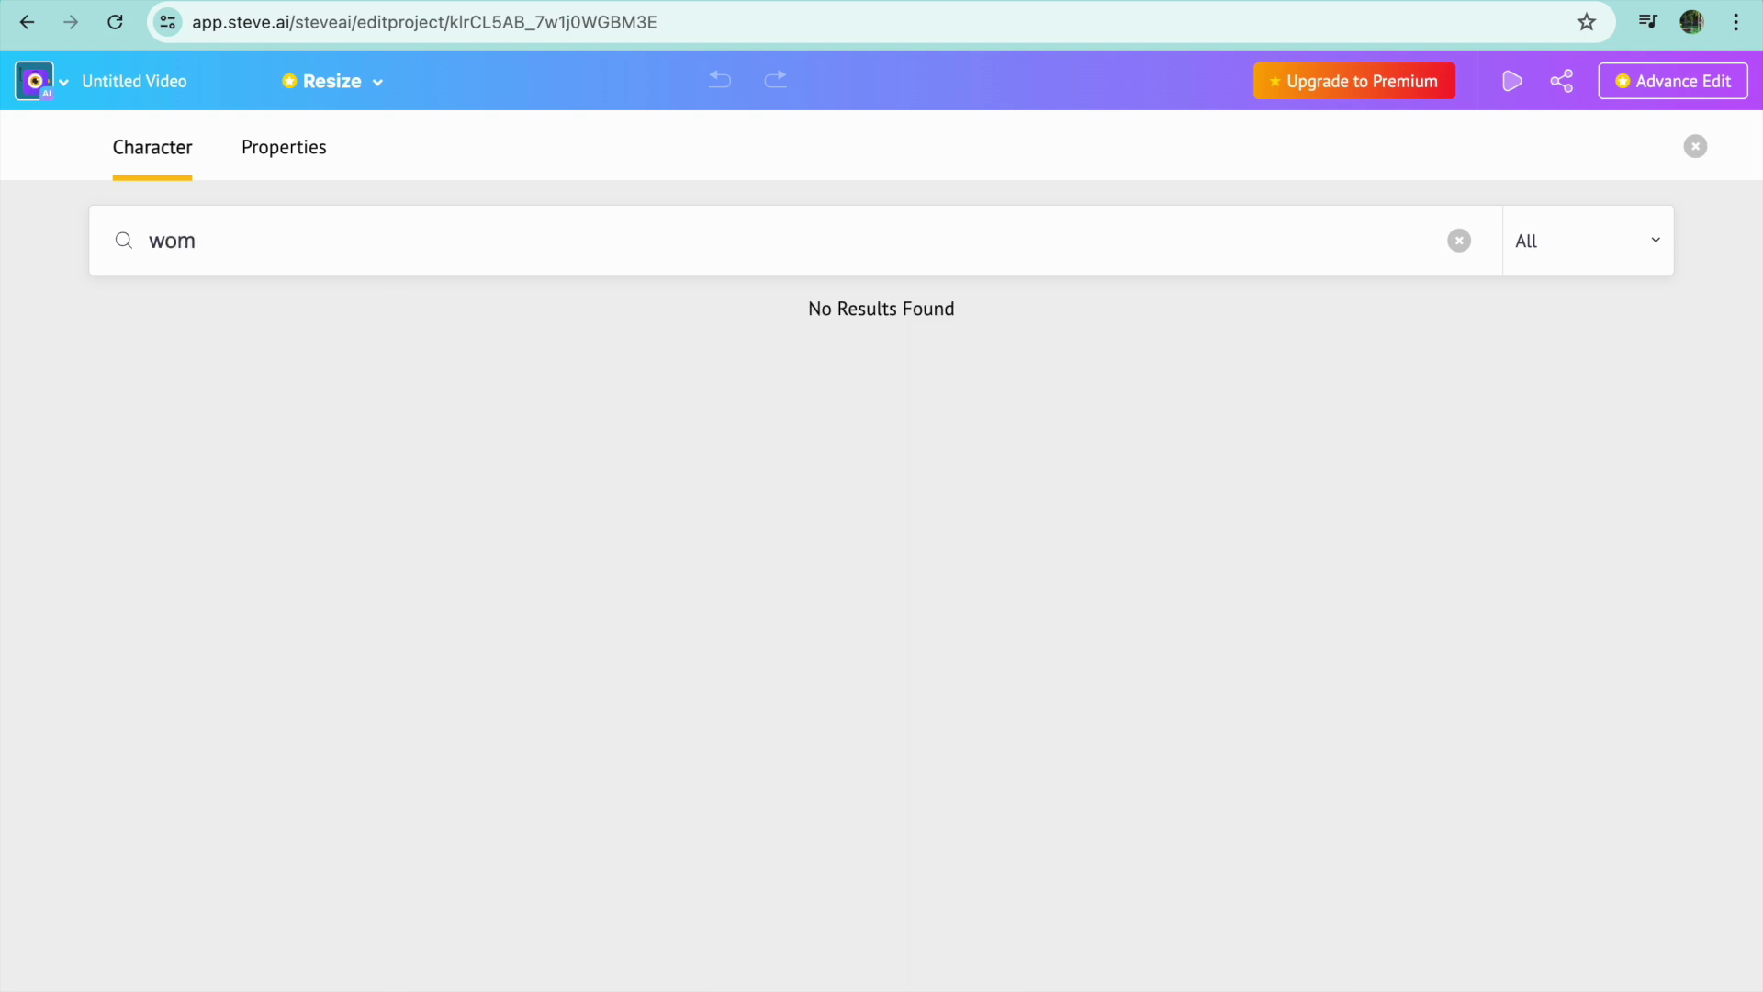
pyautogui.write('an')
pyautogui.press('BackSpace')
pyautogui.press('BackSpace')
pyautogui.press('BackSpace')
pyautogui.press('BackSpace')
pyautogui.press('BackSpace')
pyautogui.scroll(-15, 721, 483)
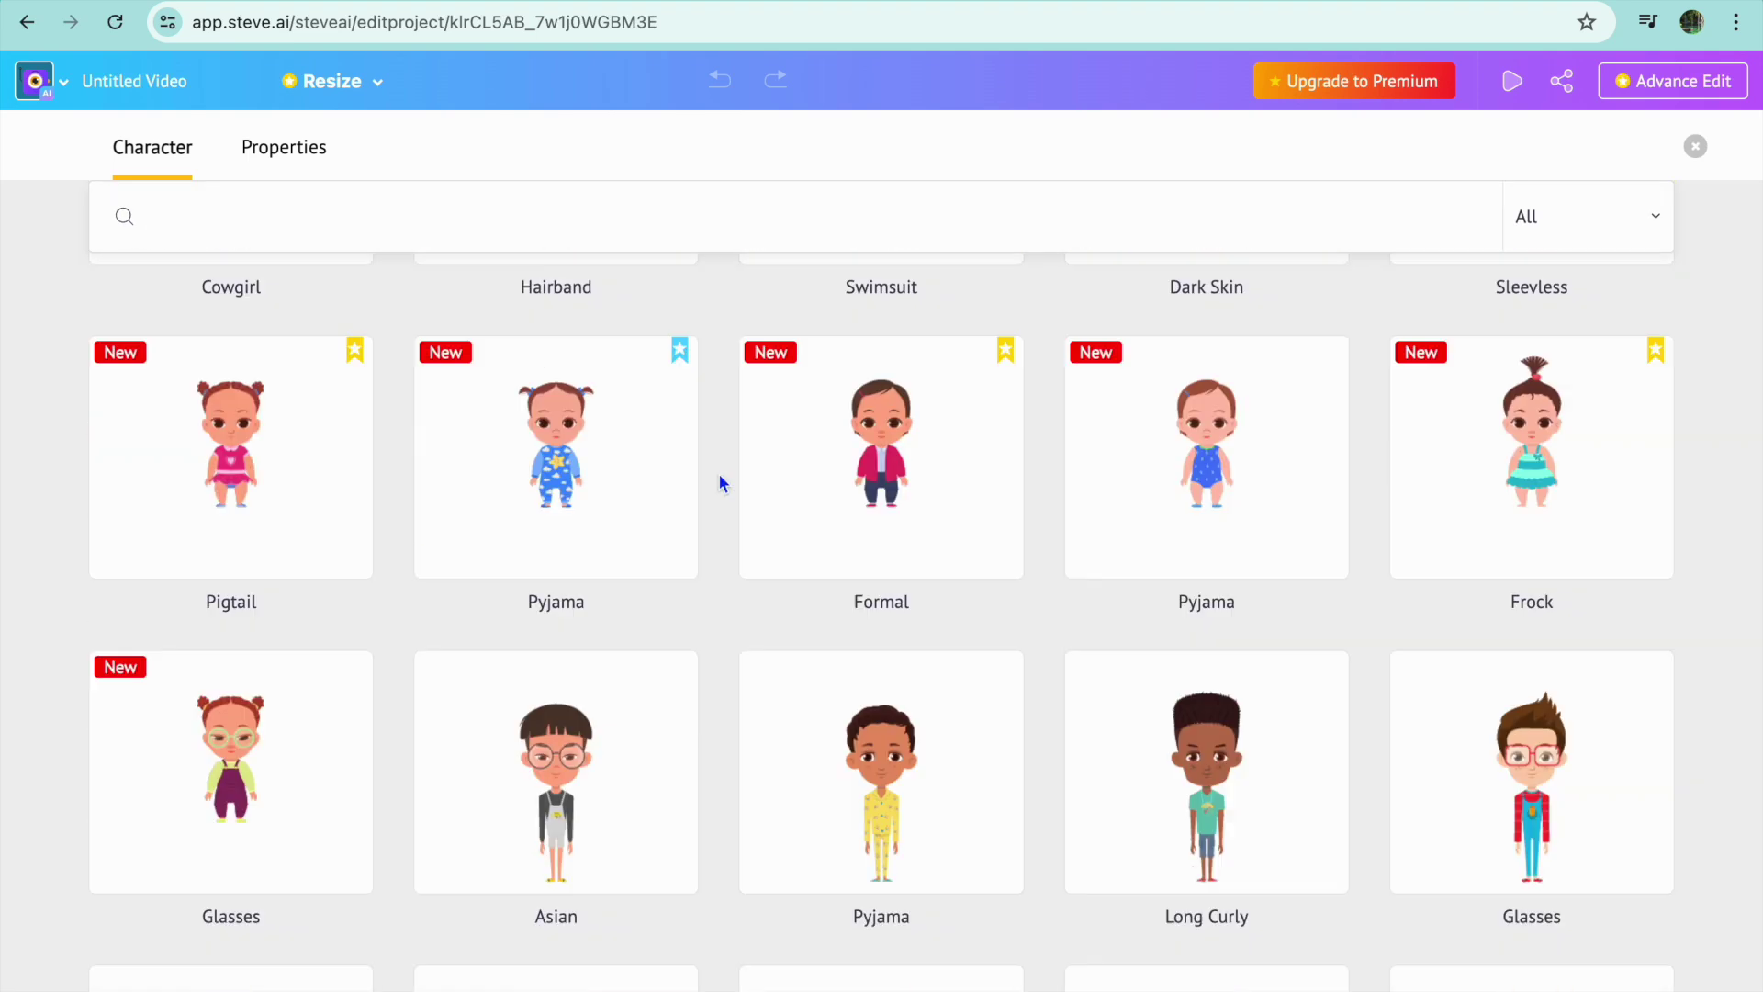
pyautogui.scroll(-7, 719, 477)
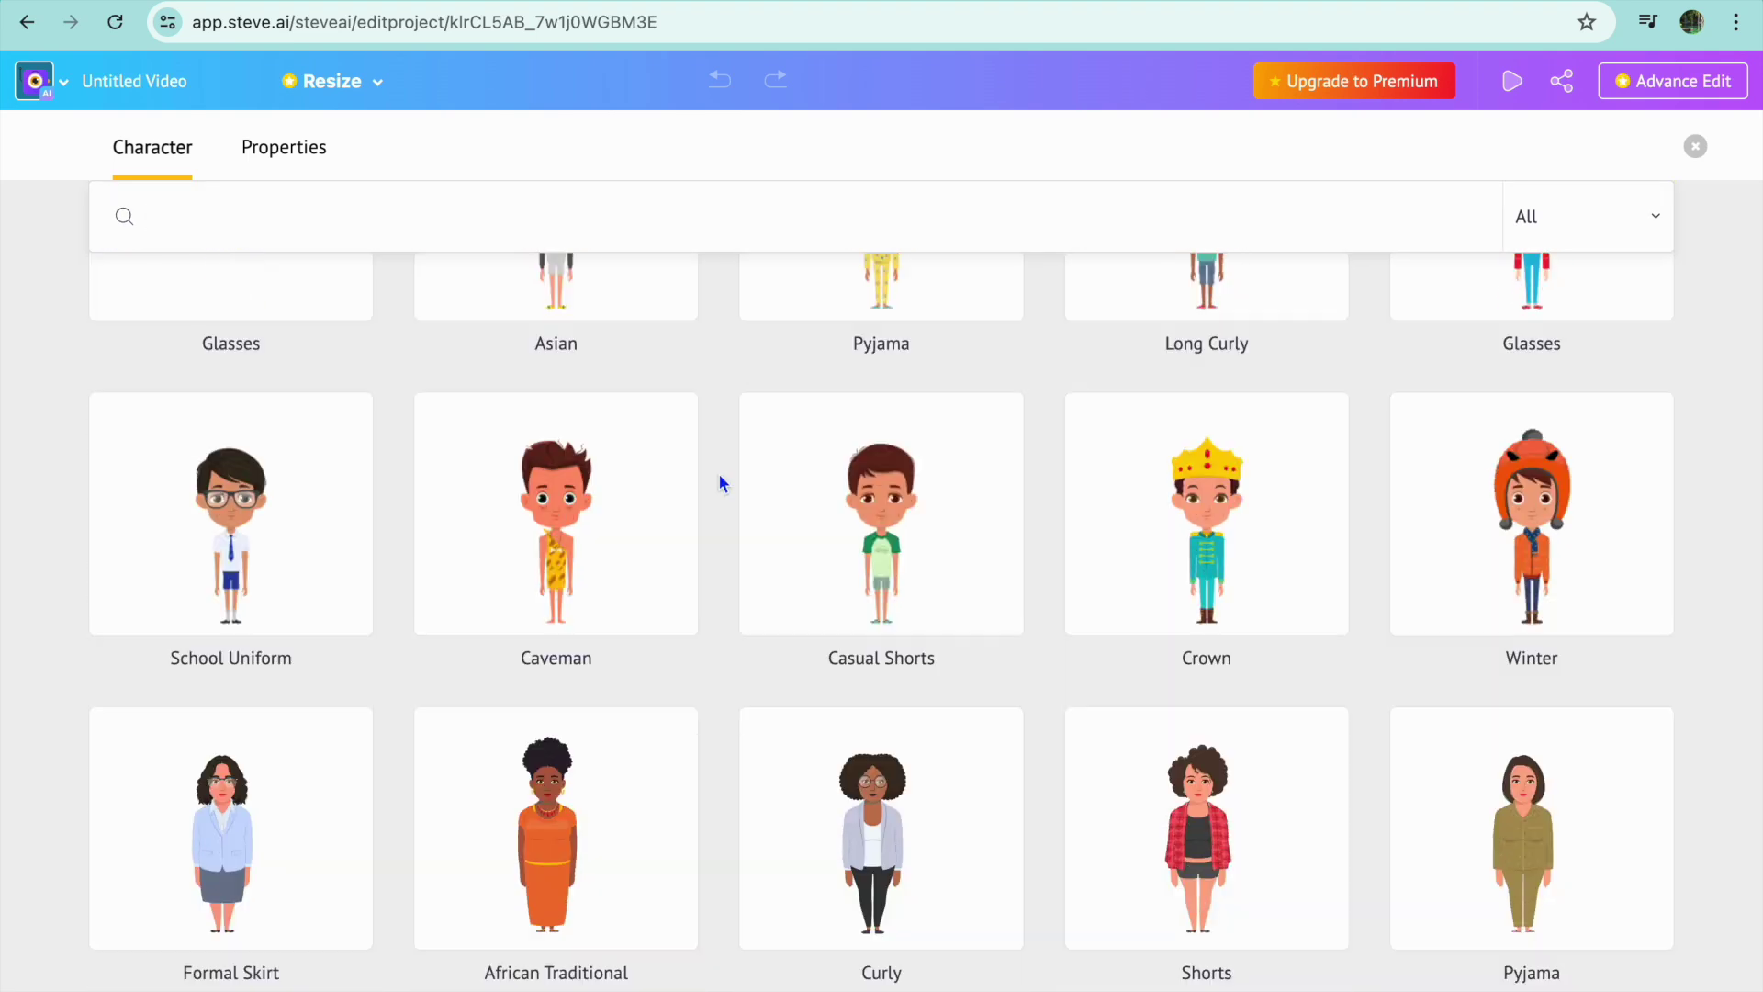
pyautogui.scroll(3, 719, 477)
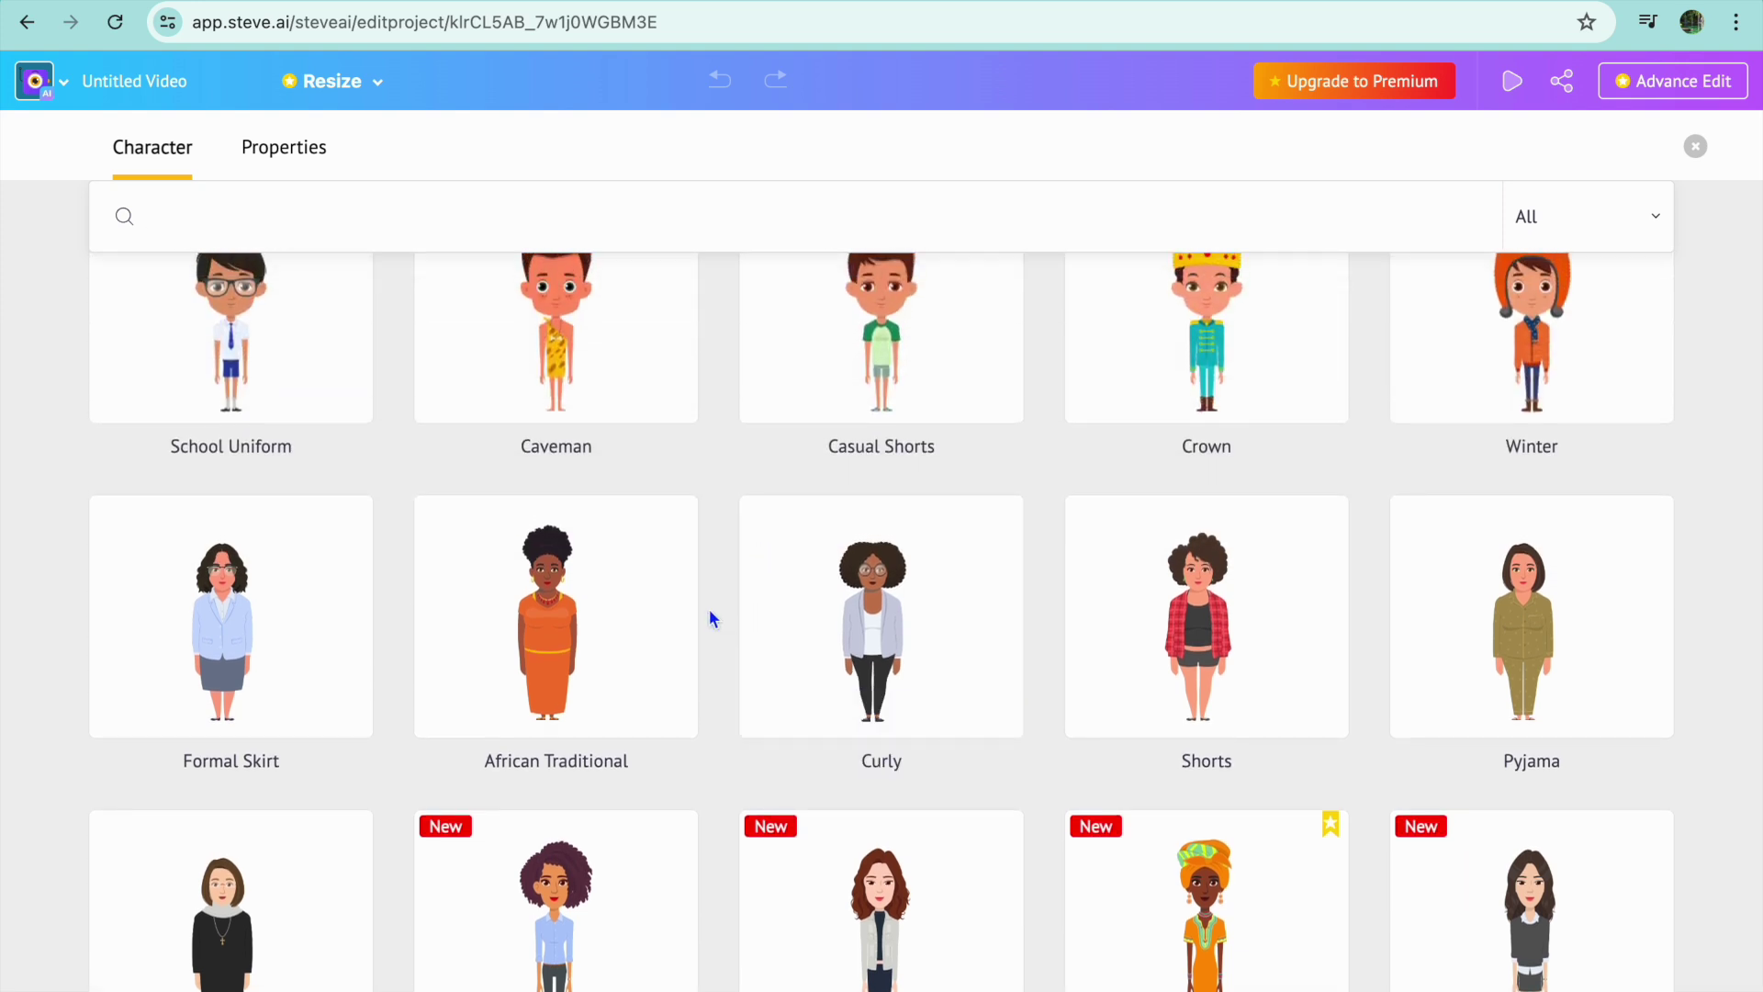
pyautogui.click(1696, 147)
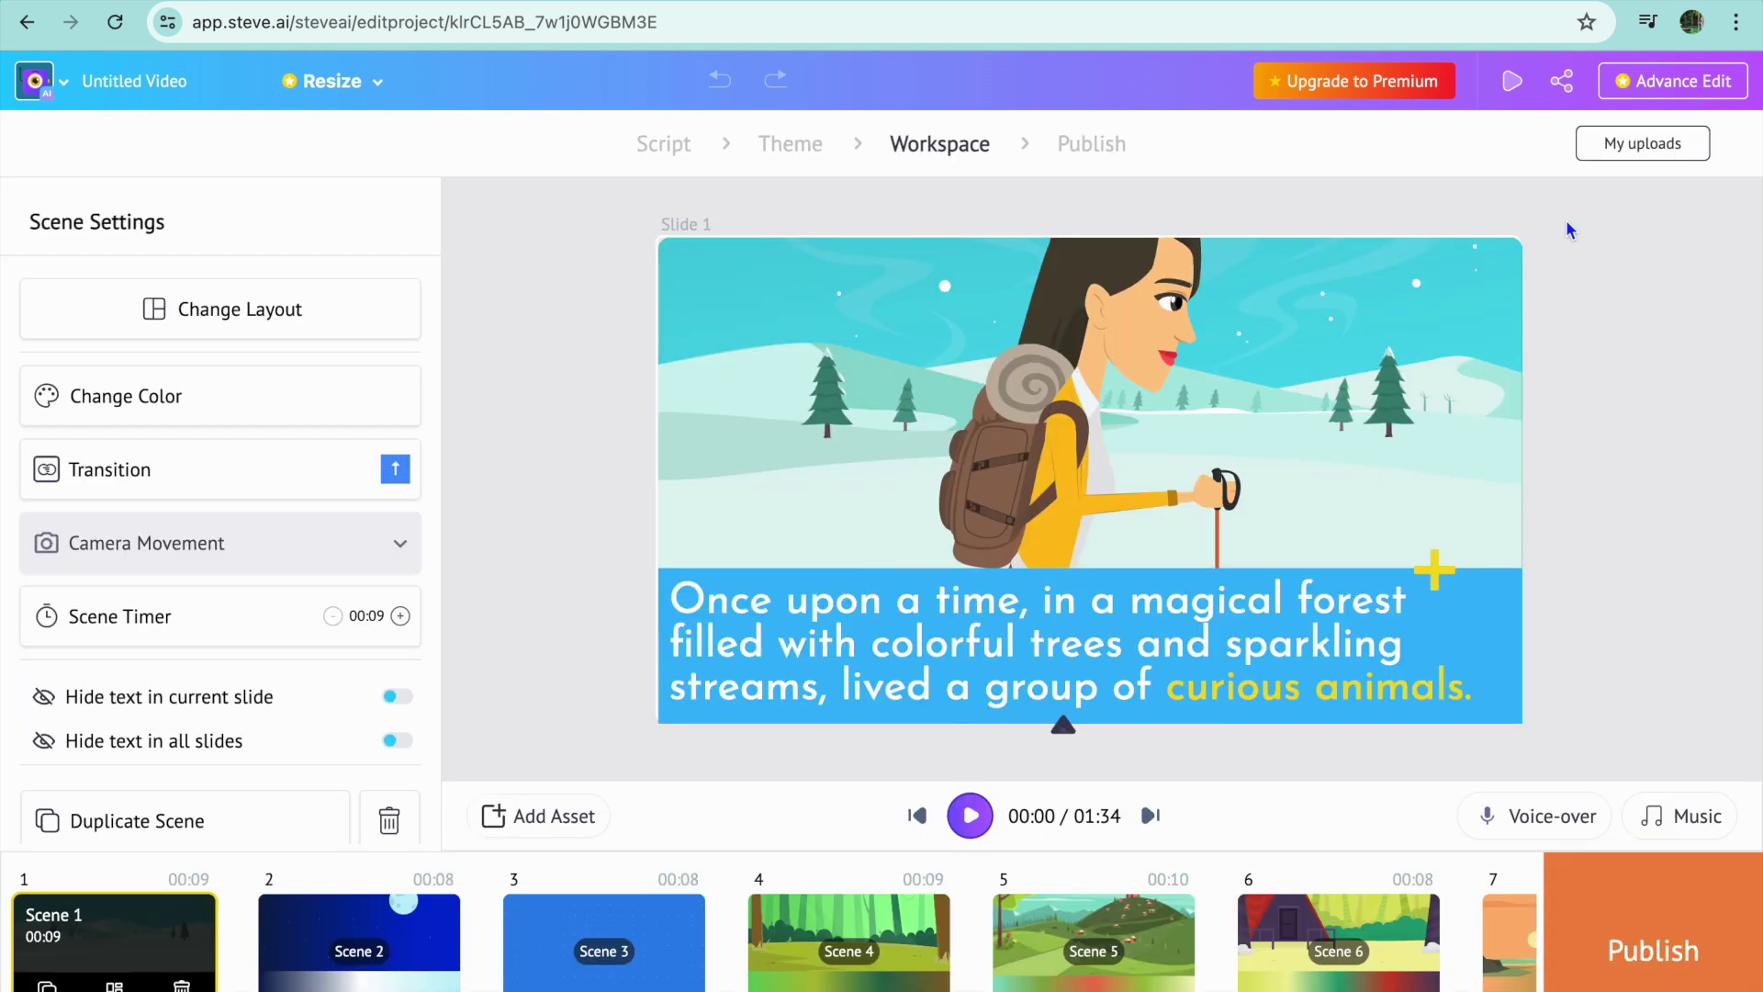
pyautogui.click(1001, 437)
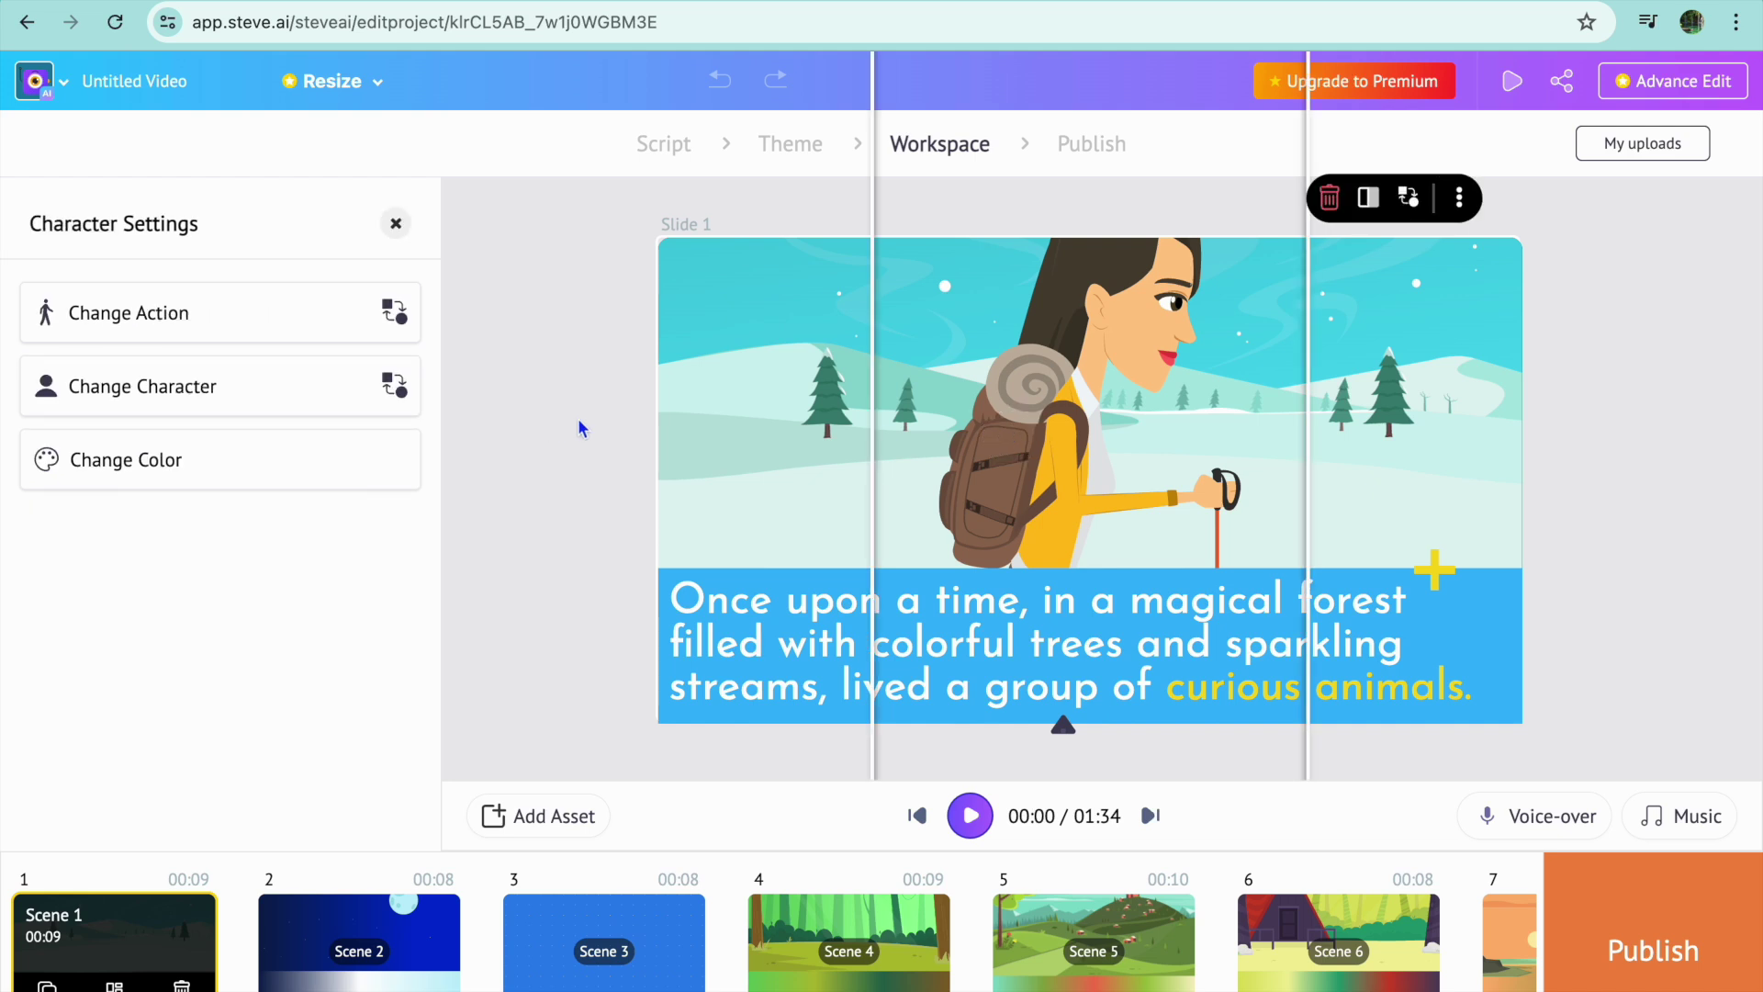
pyautogui.click(249, 314)
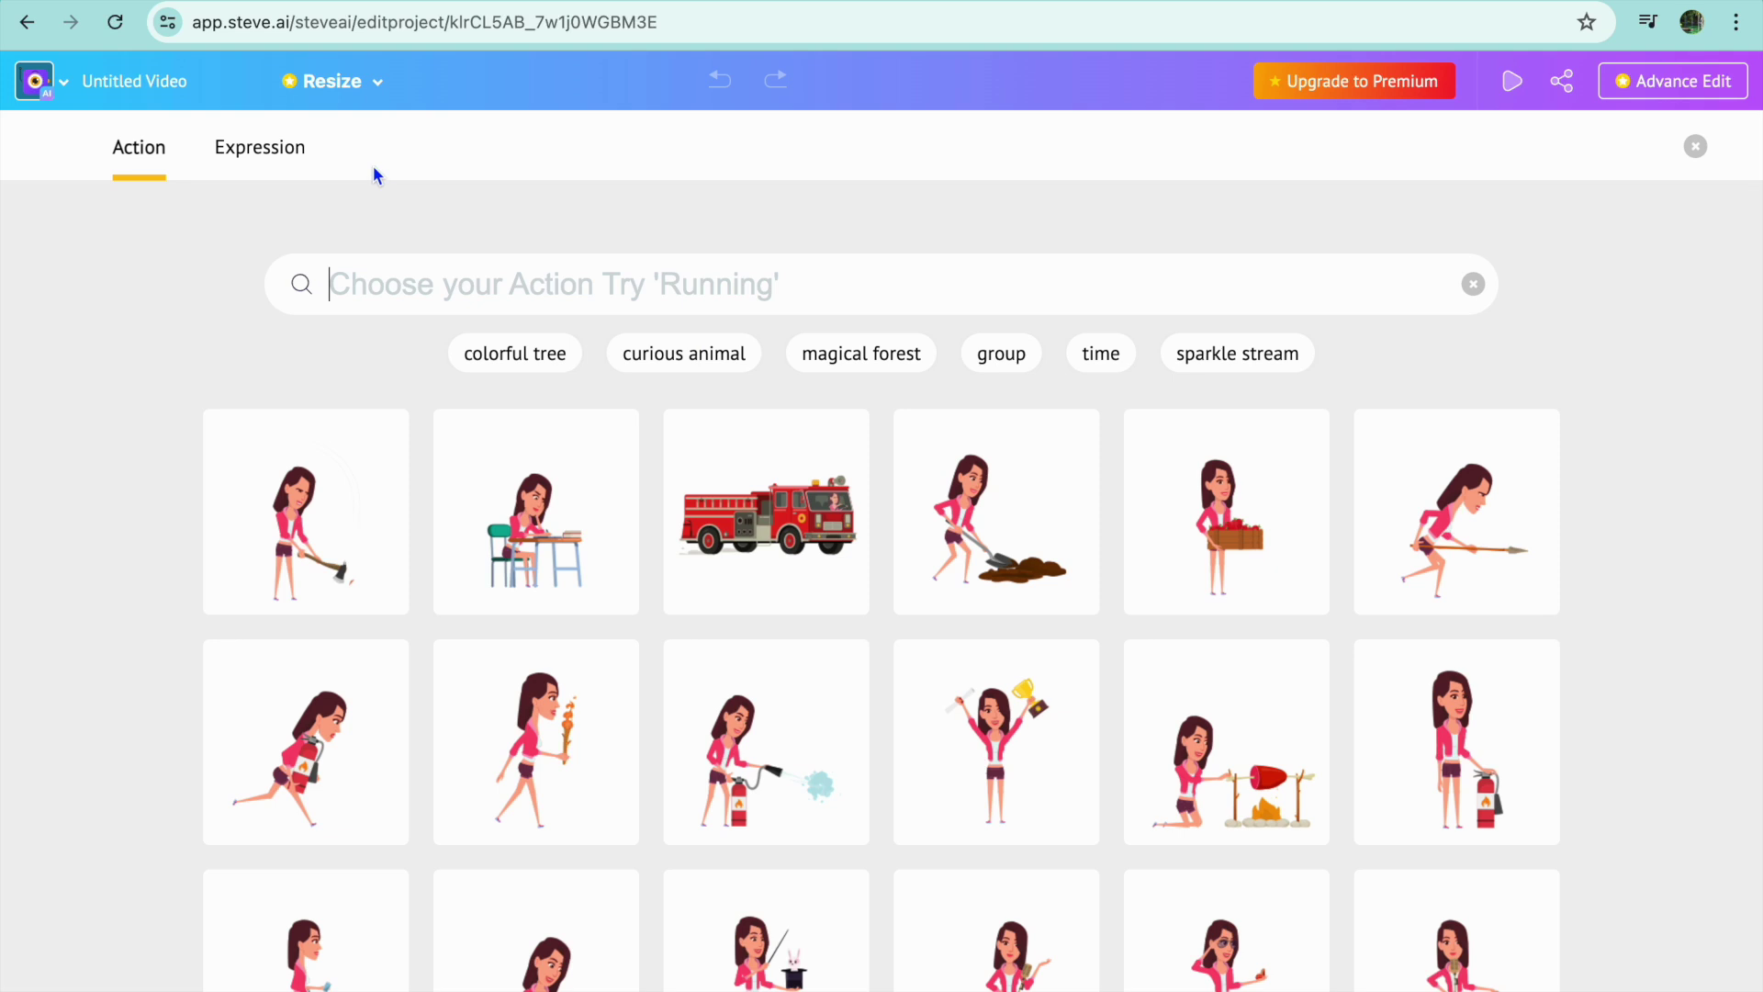
pyautogui.click(262, 152)
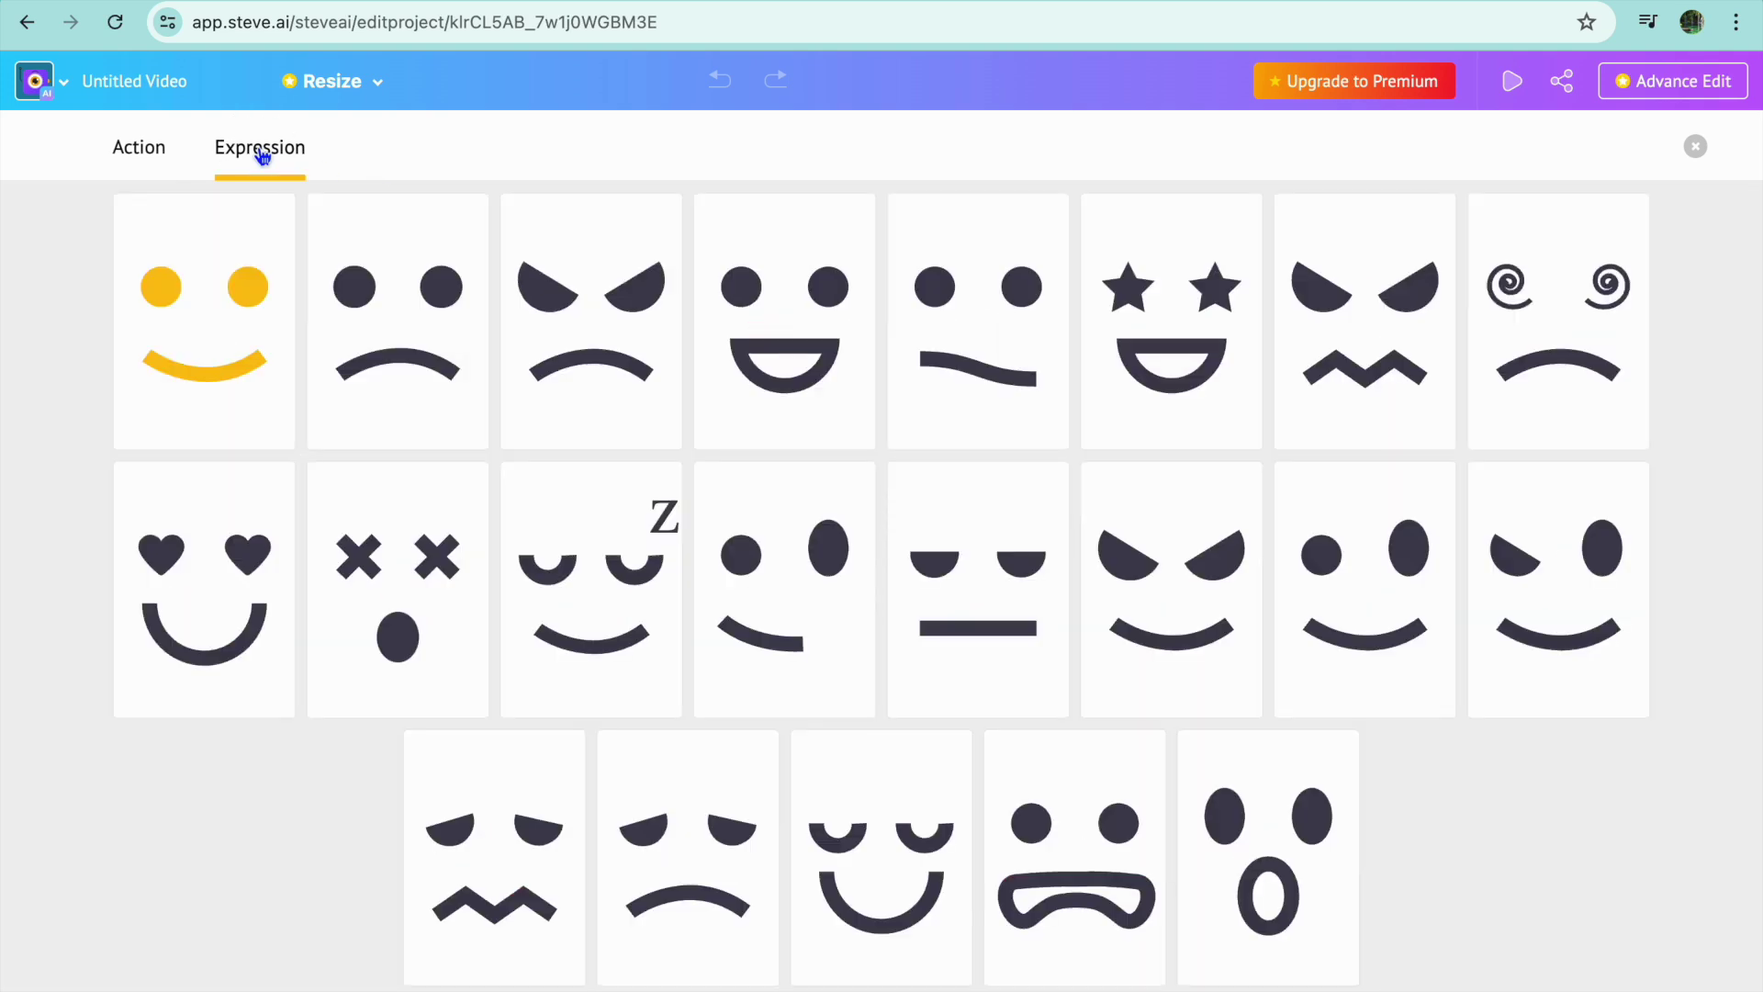
pyautogui.click(1696, 147)
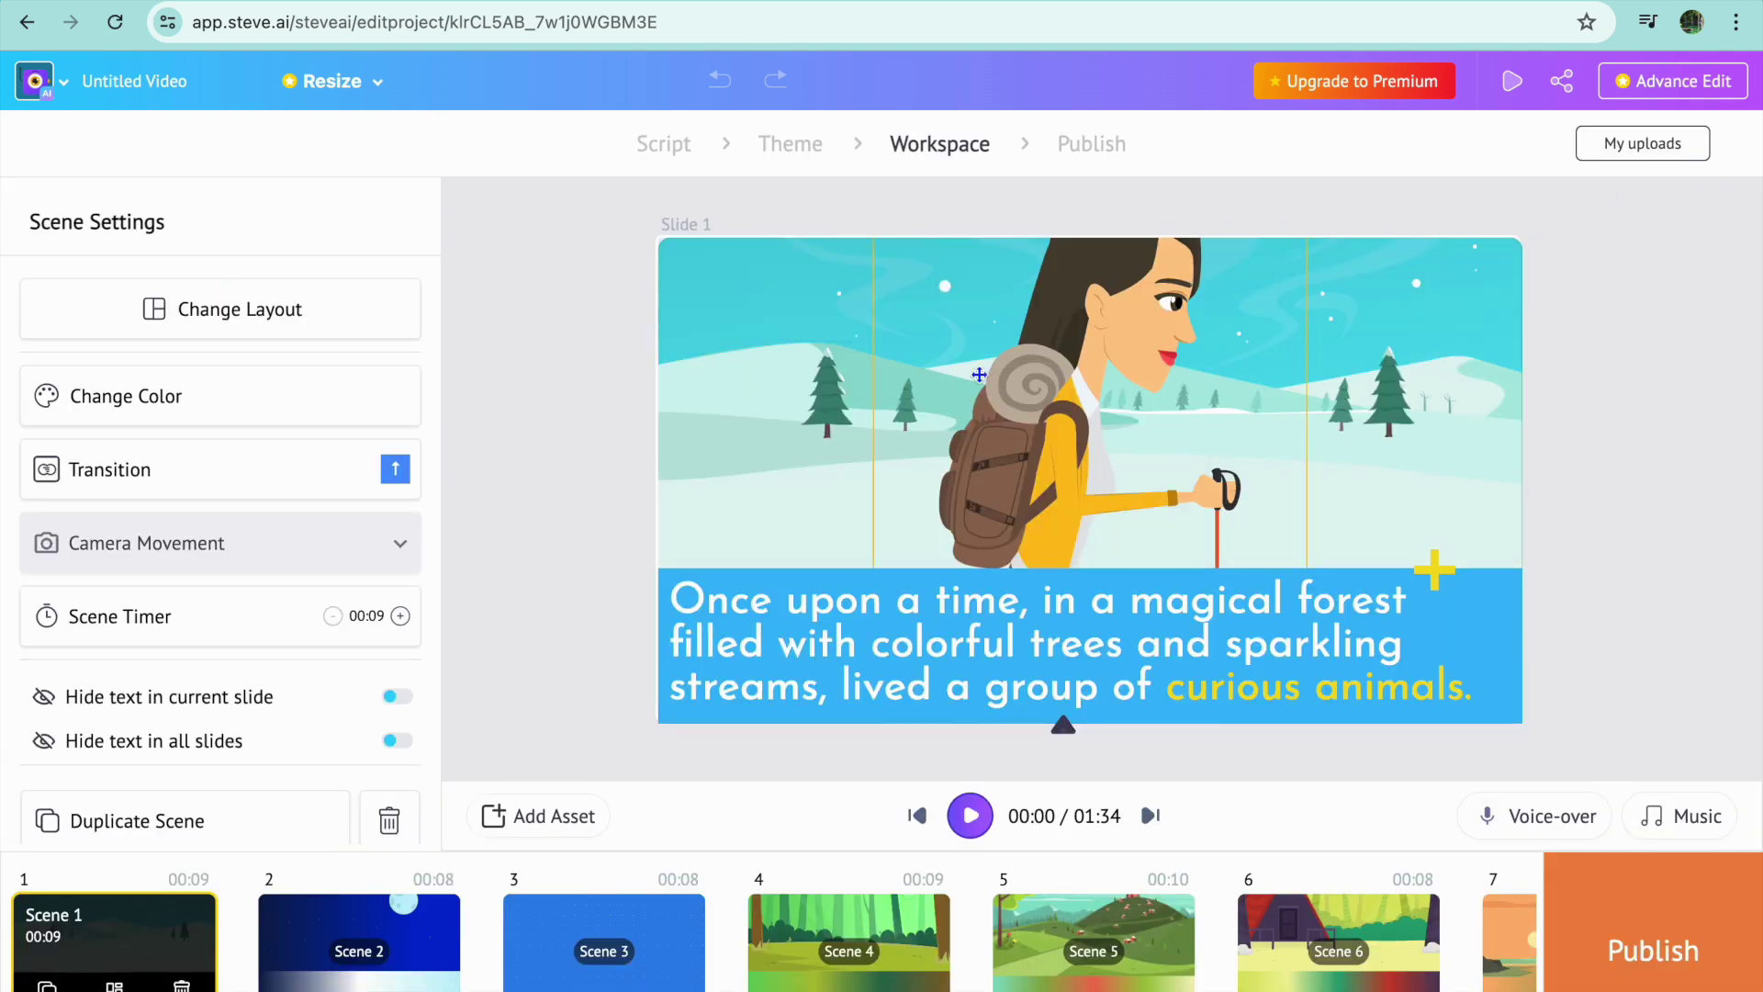
pyautogui.click(1031, 451)
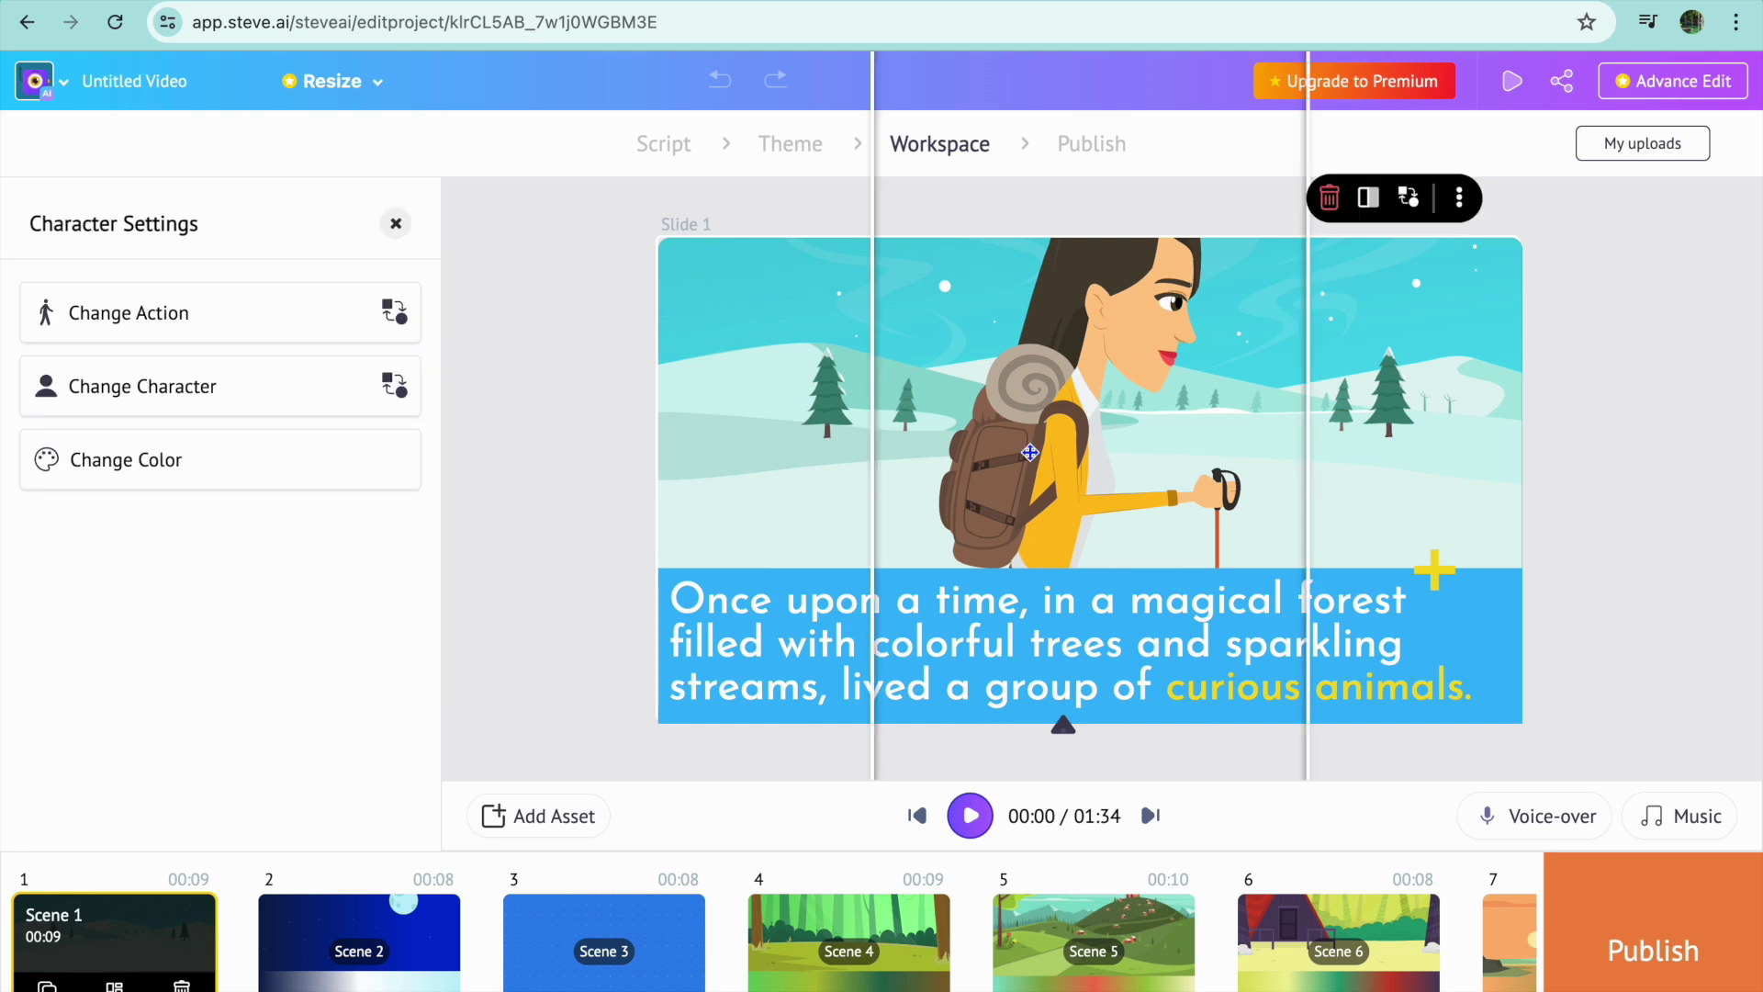
pyautogui.click(289, 474)
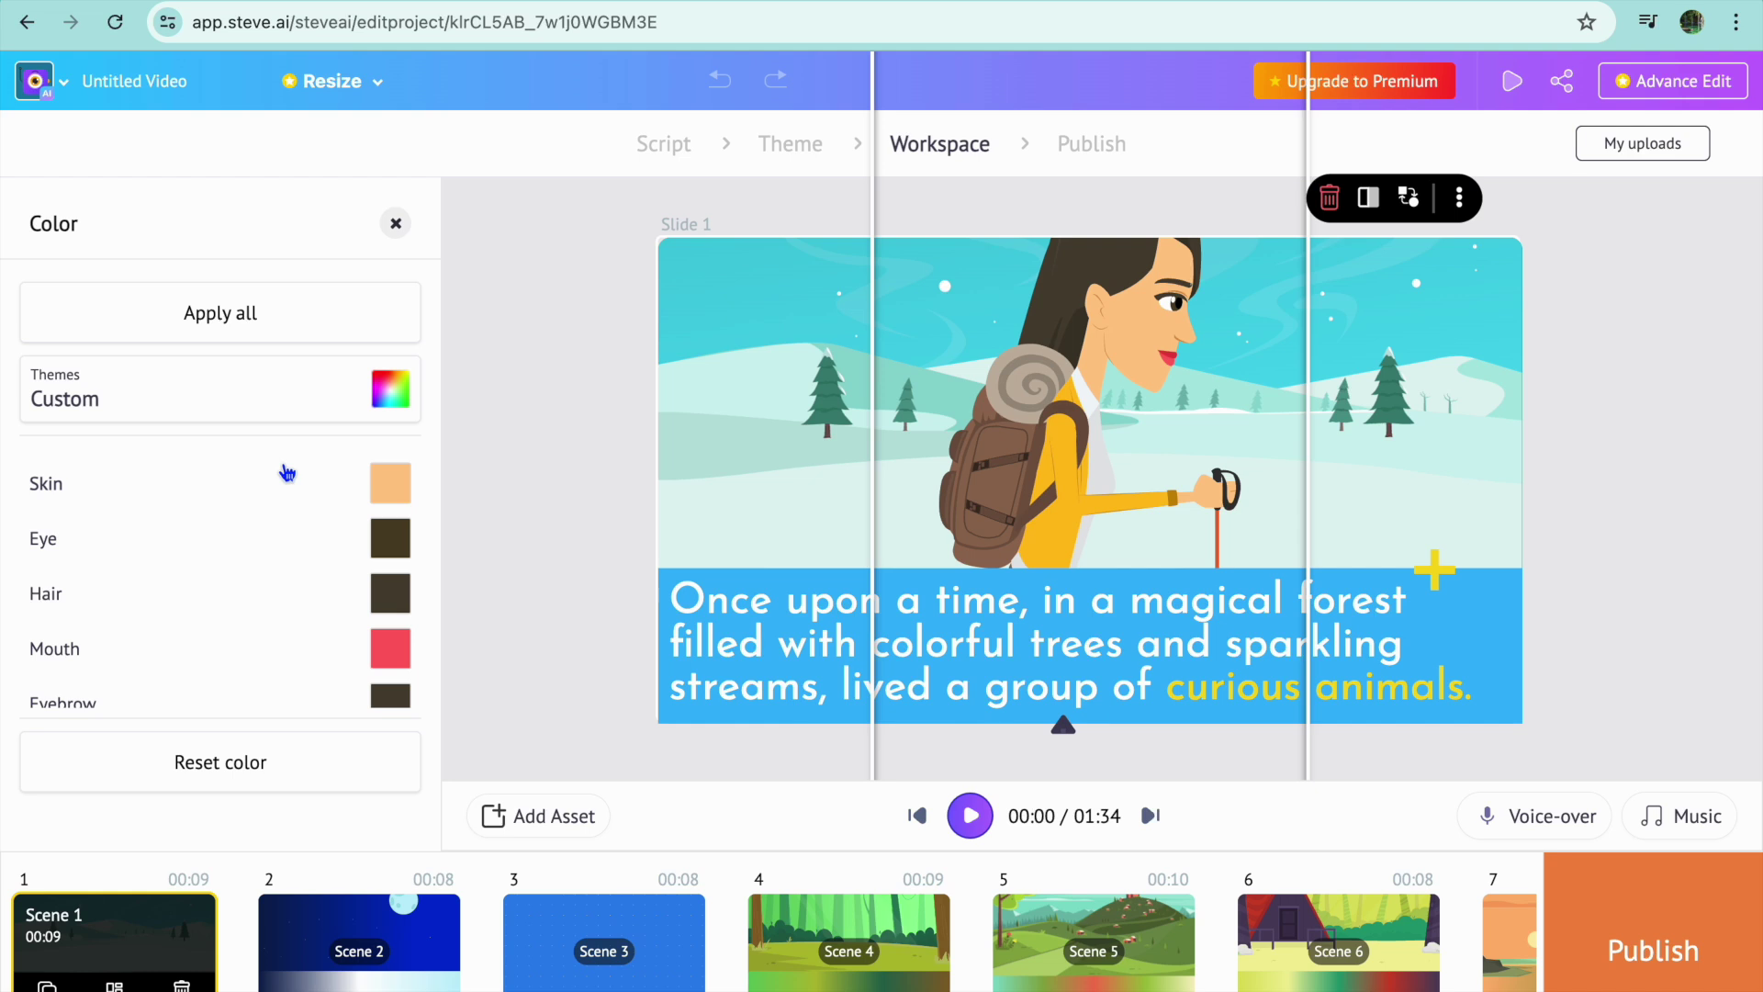
pyautogui.click(395, 223)
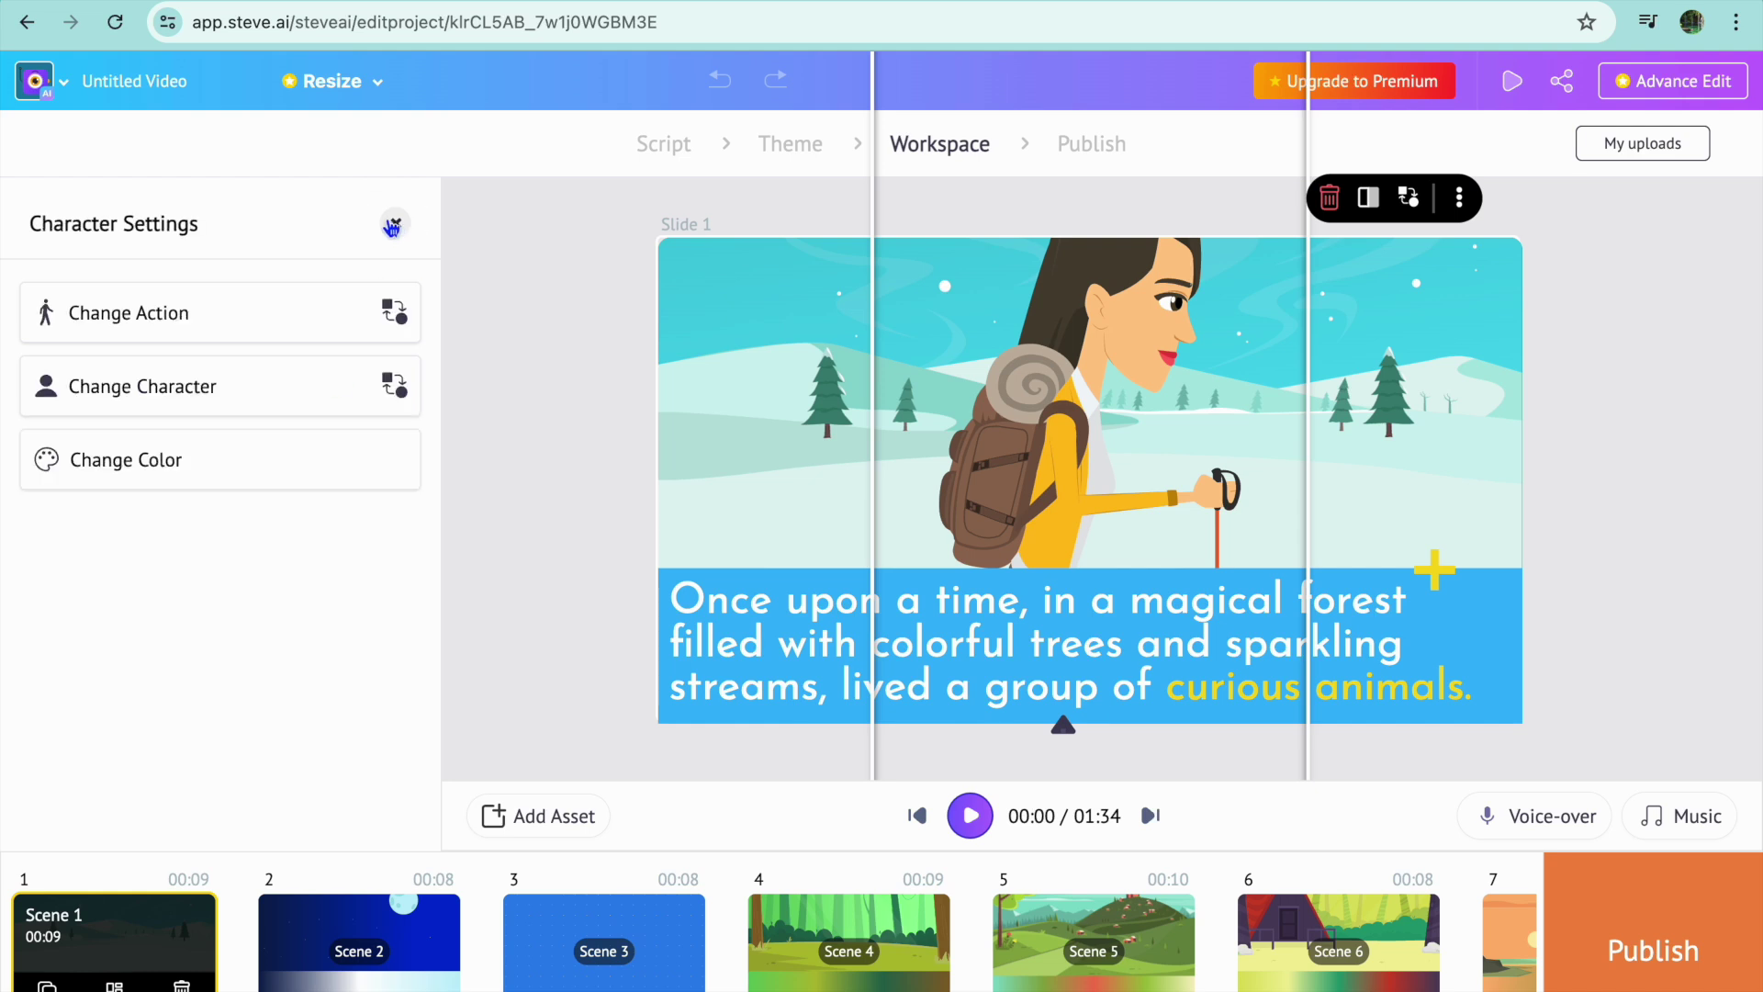
pyautogui.click(751, 337)
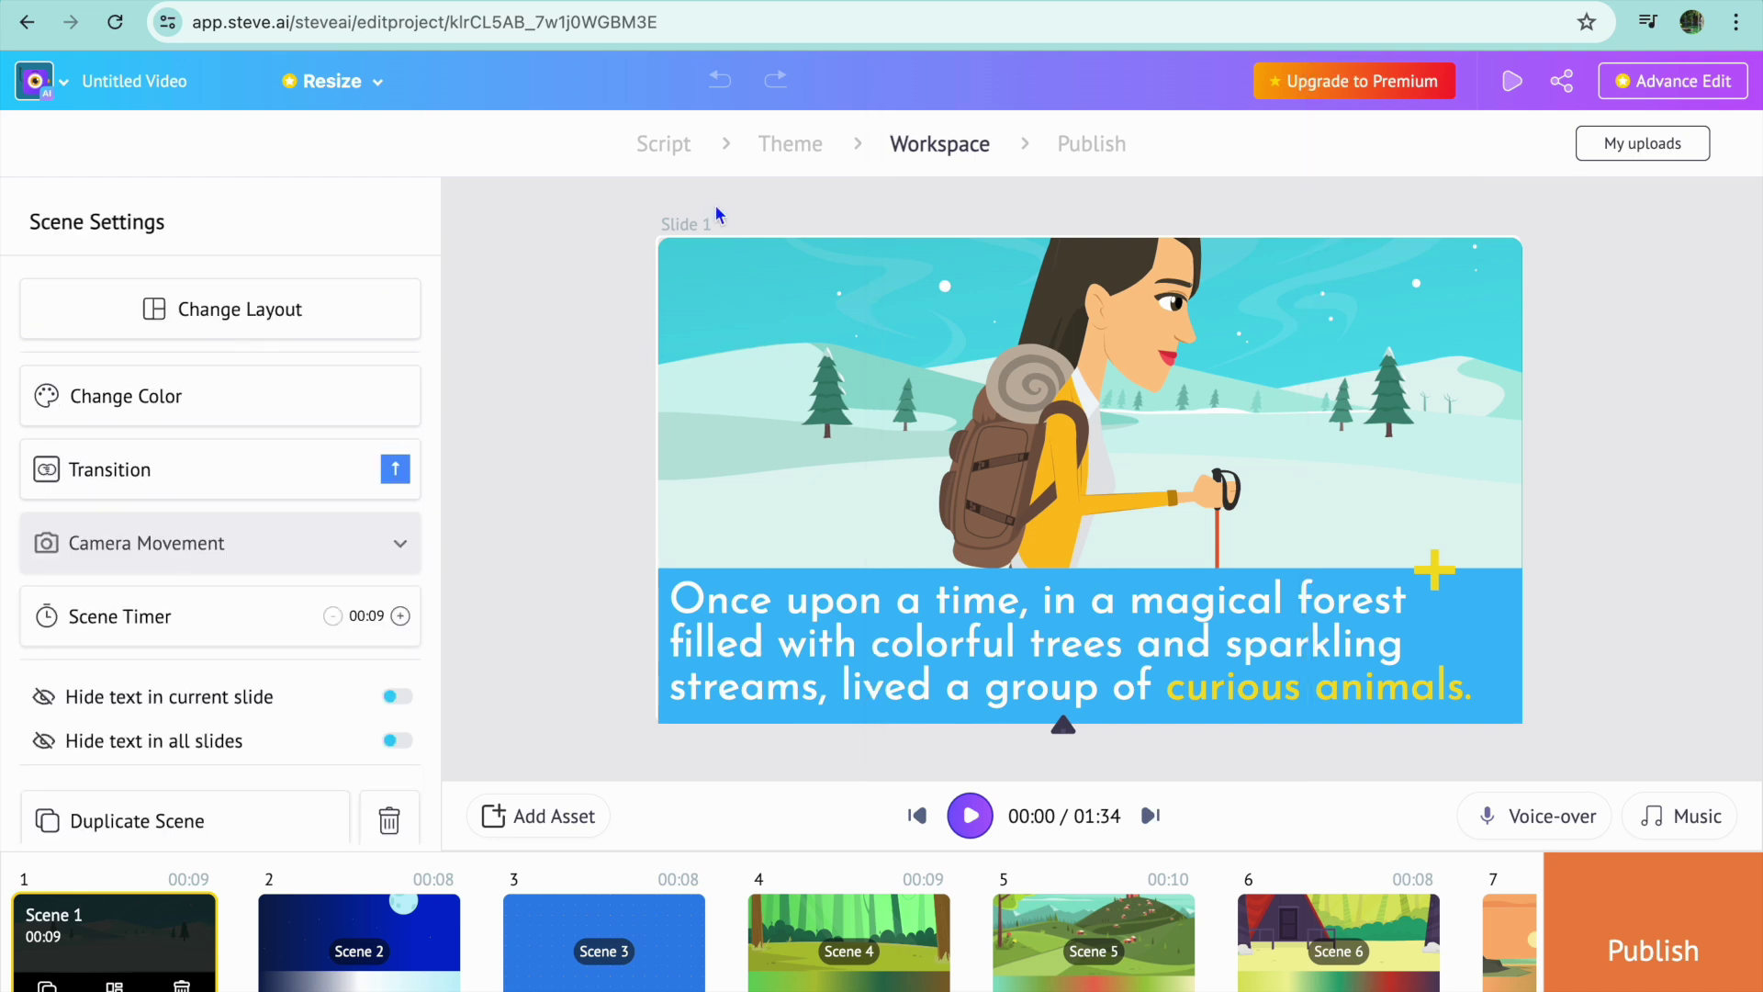
# Replace scene 1's snowy background with the green hillside village 2D background
pyautogui.click(817, 296)
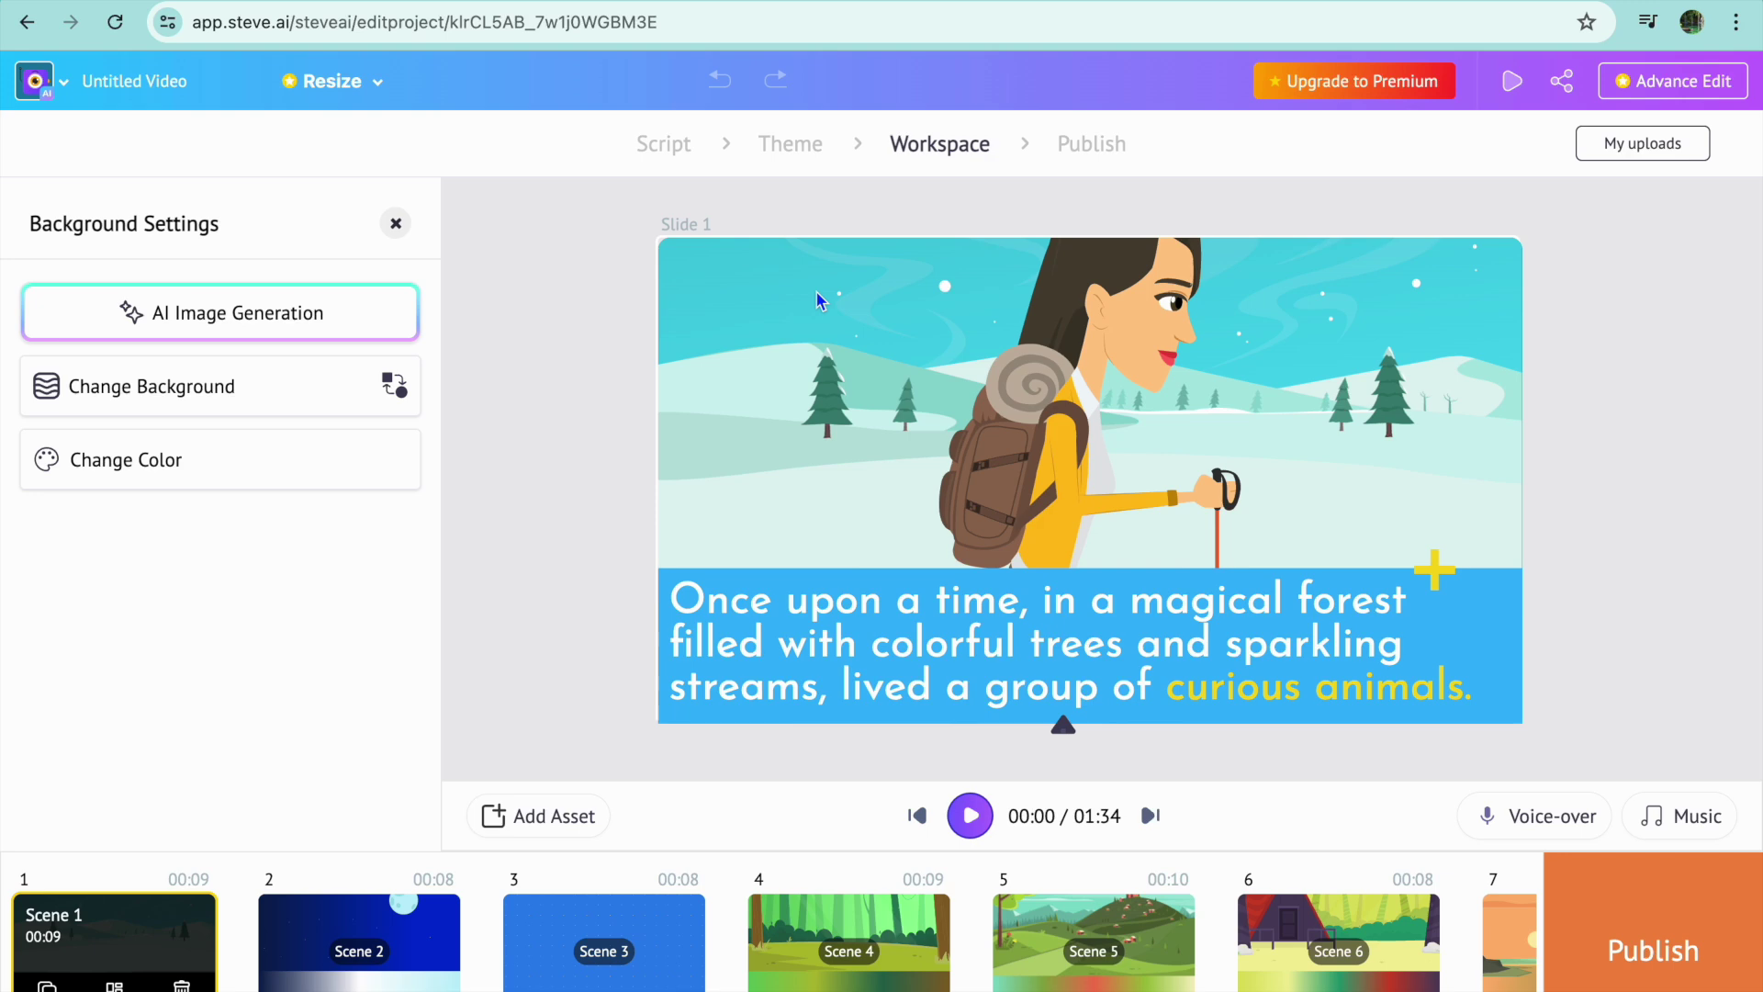
pyautogui.click(268, 391)
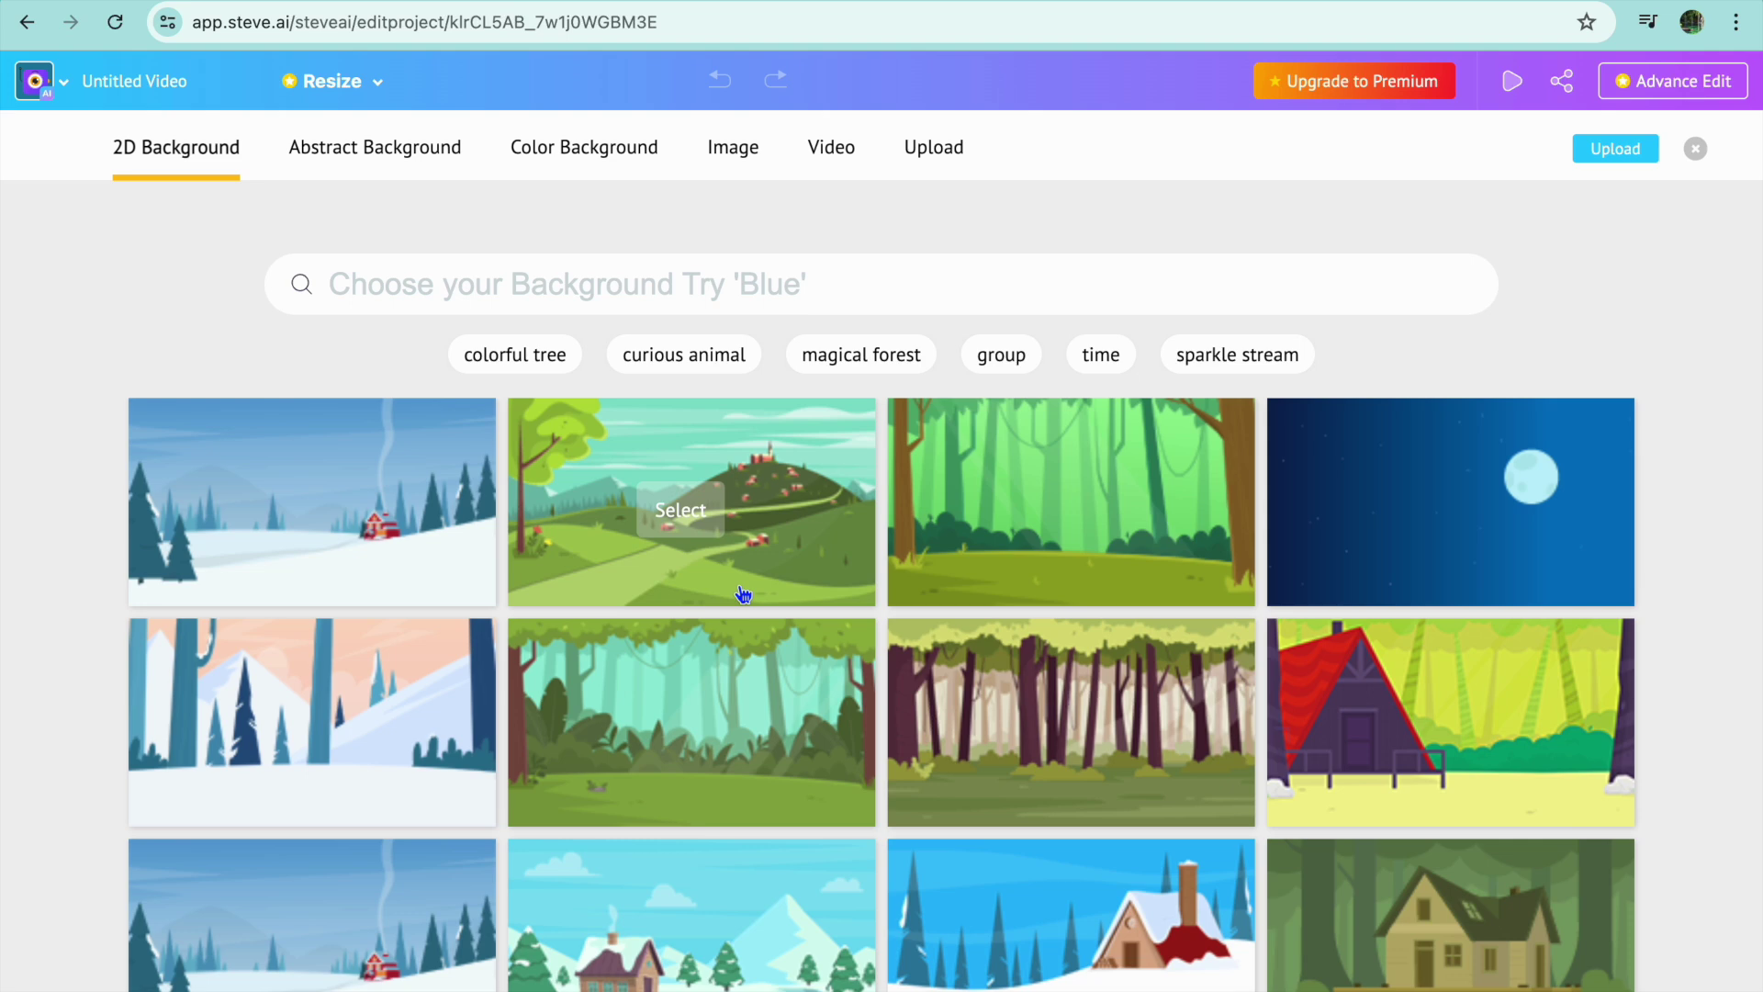
pyautogui.click(688, 519)
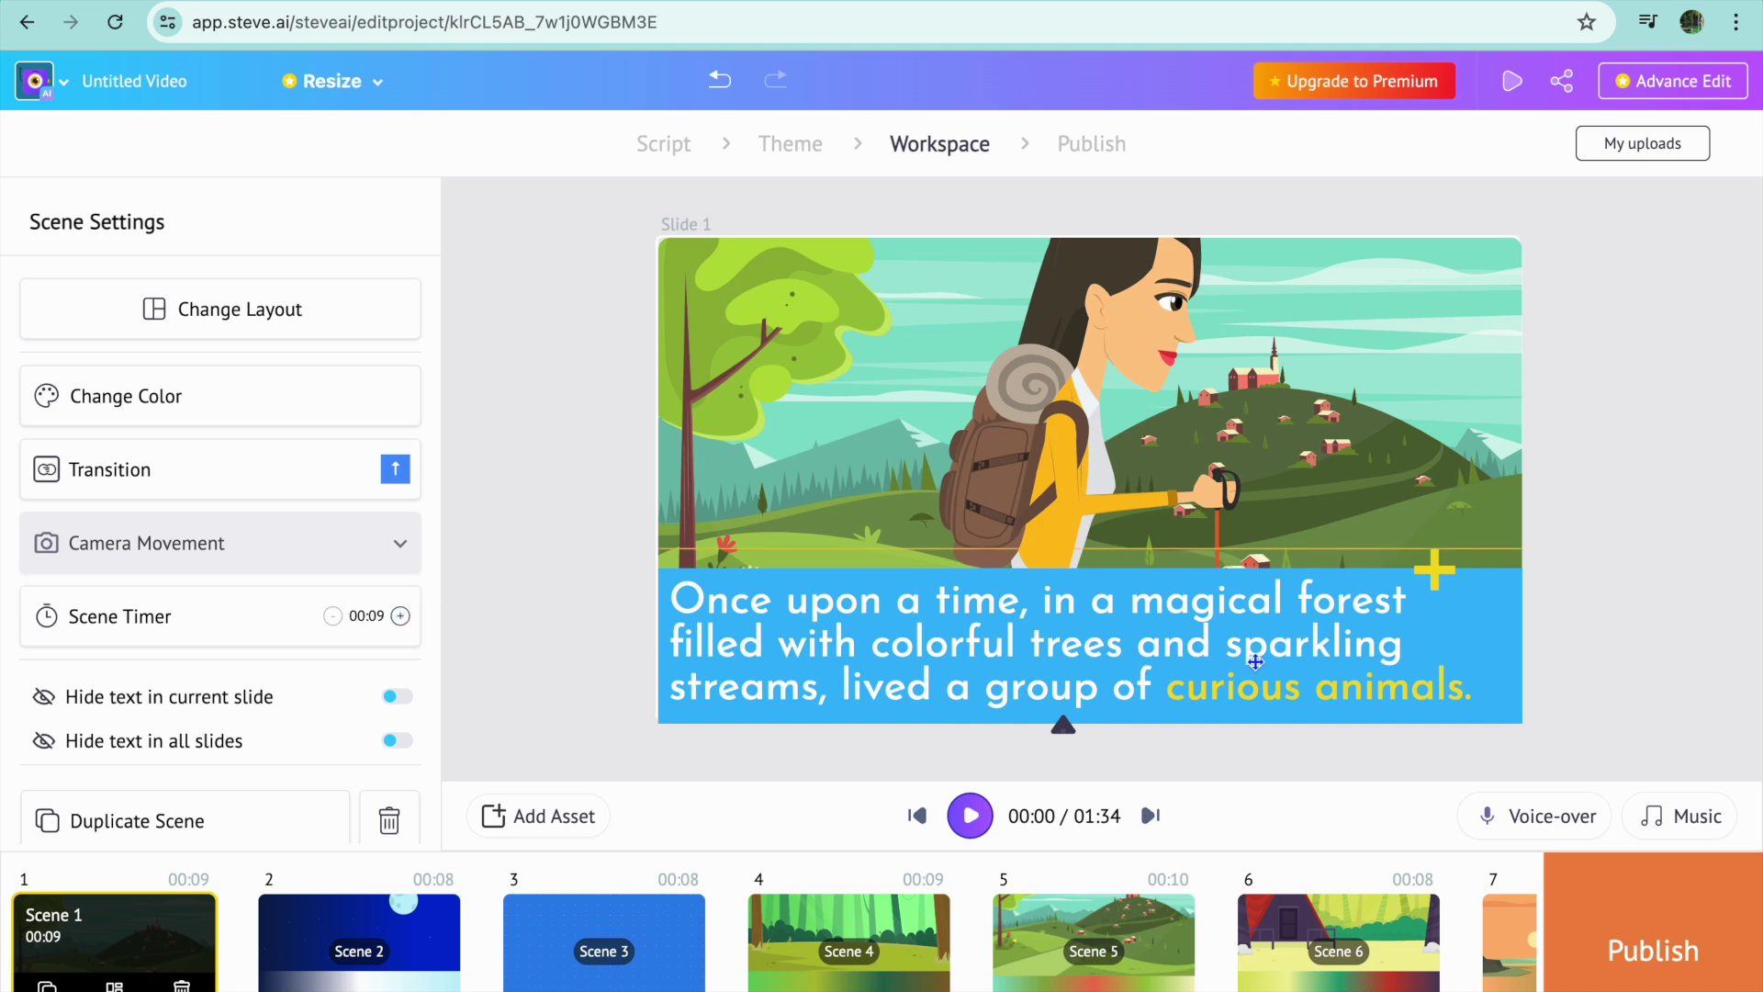
pyautogui.click(1571, 818)
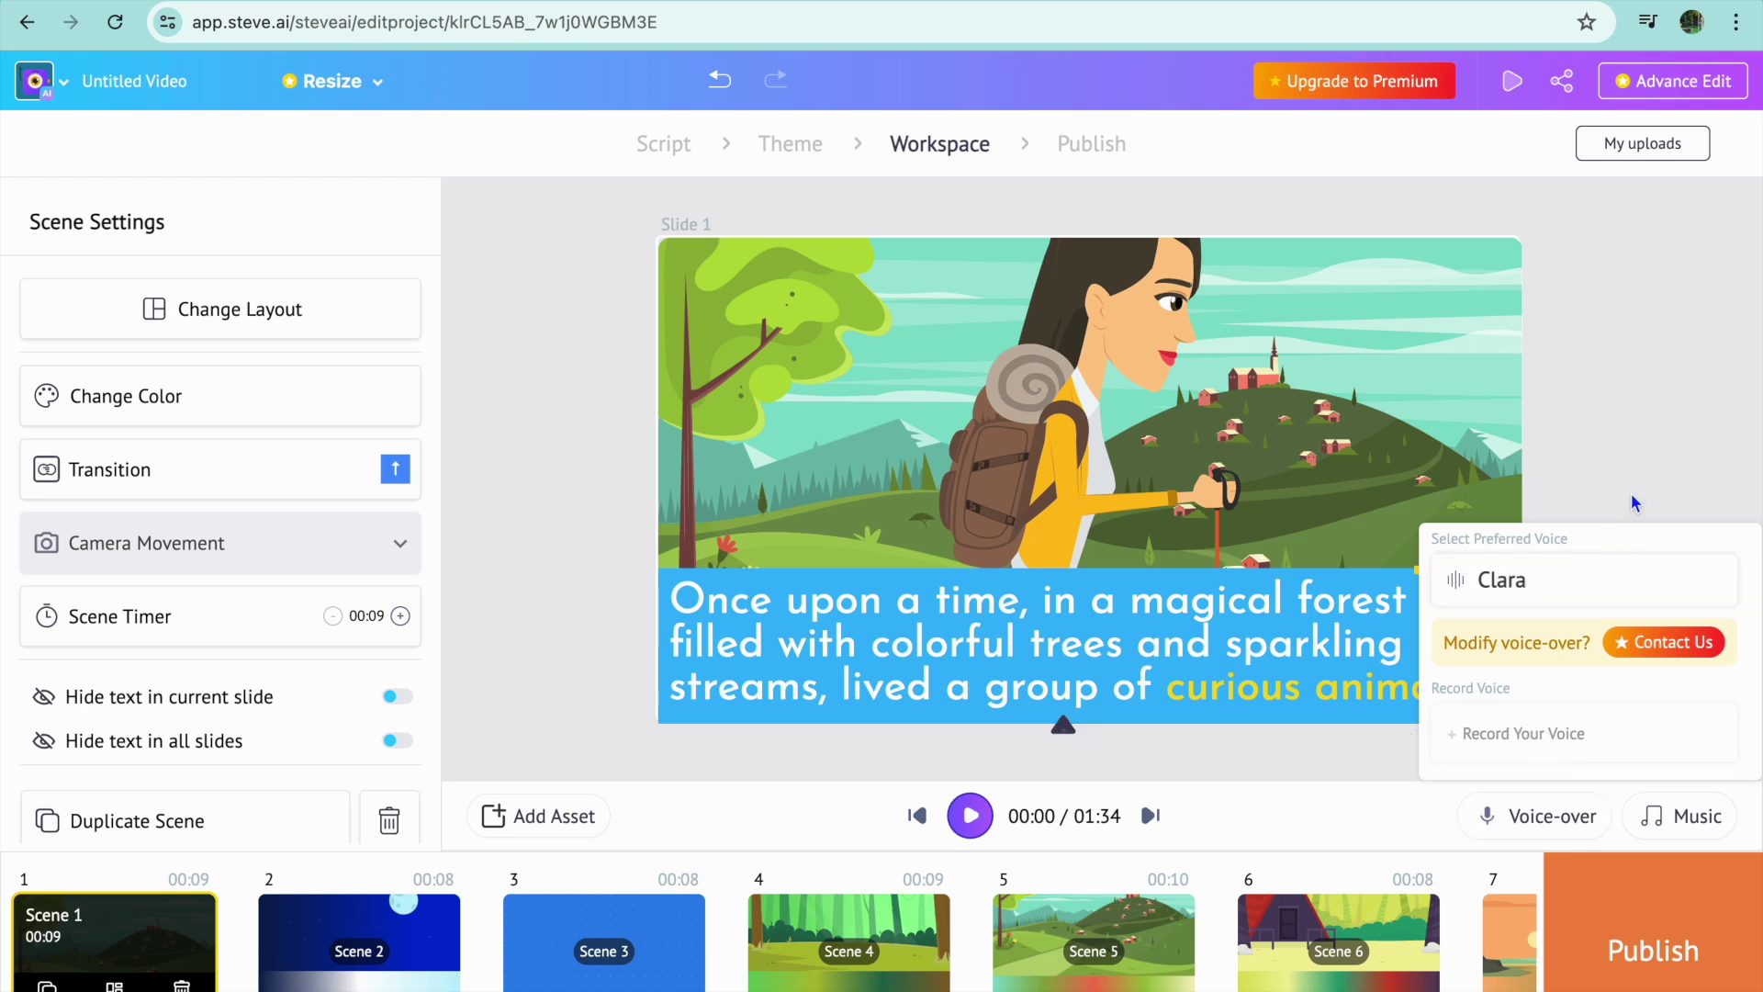
pyautogui.moveTo(1631, 580)
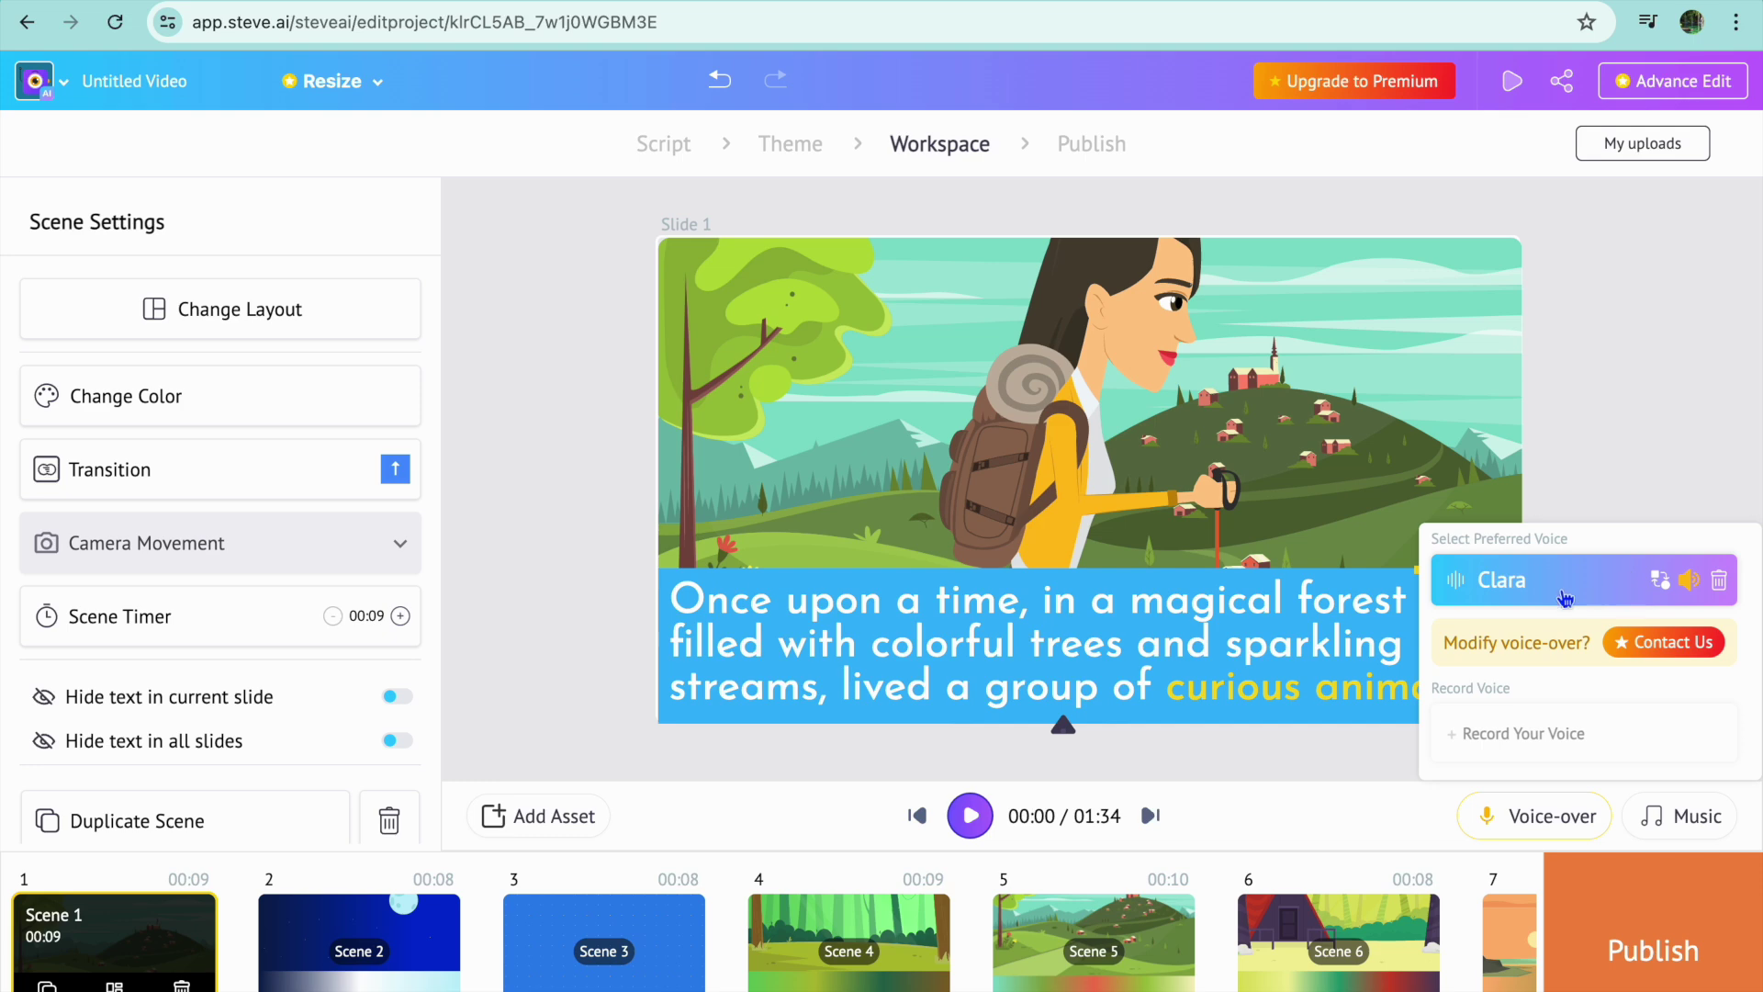
pyautogui.click(1509, 582)
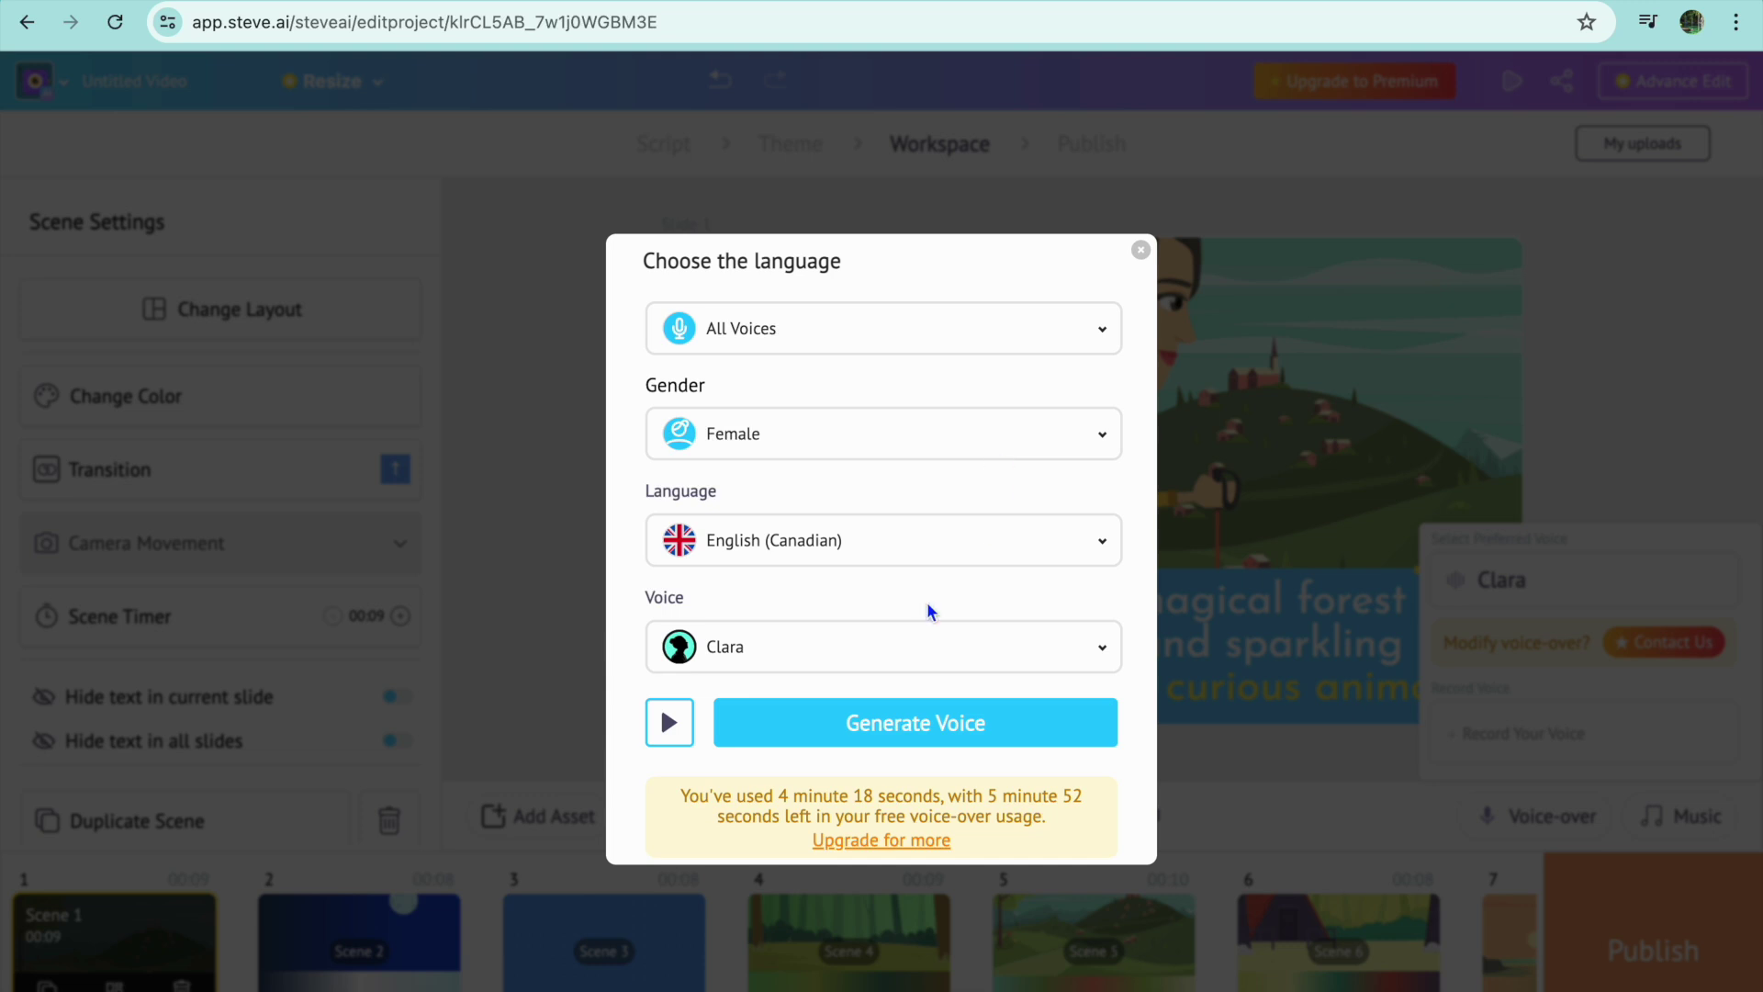
pyautogui.click(1140, 250)
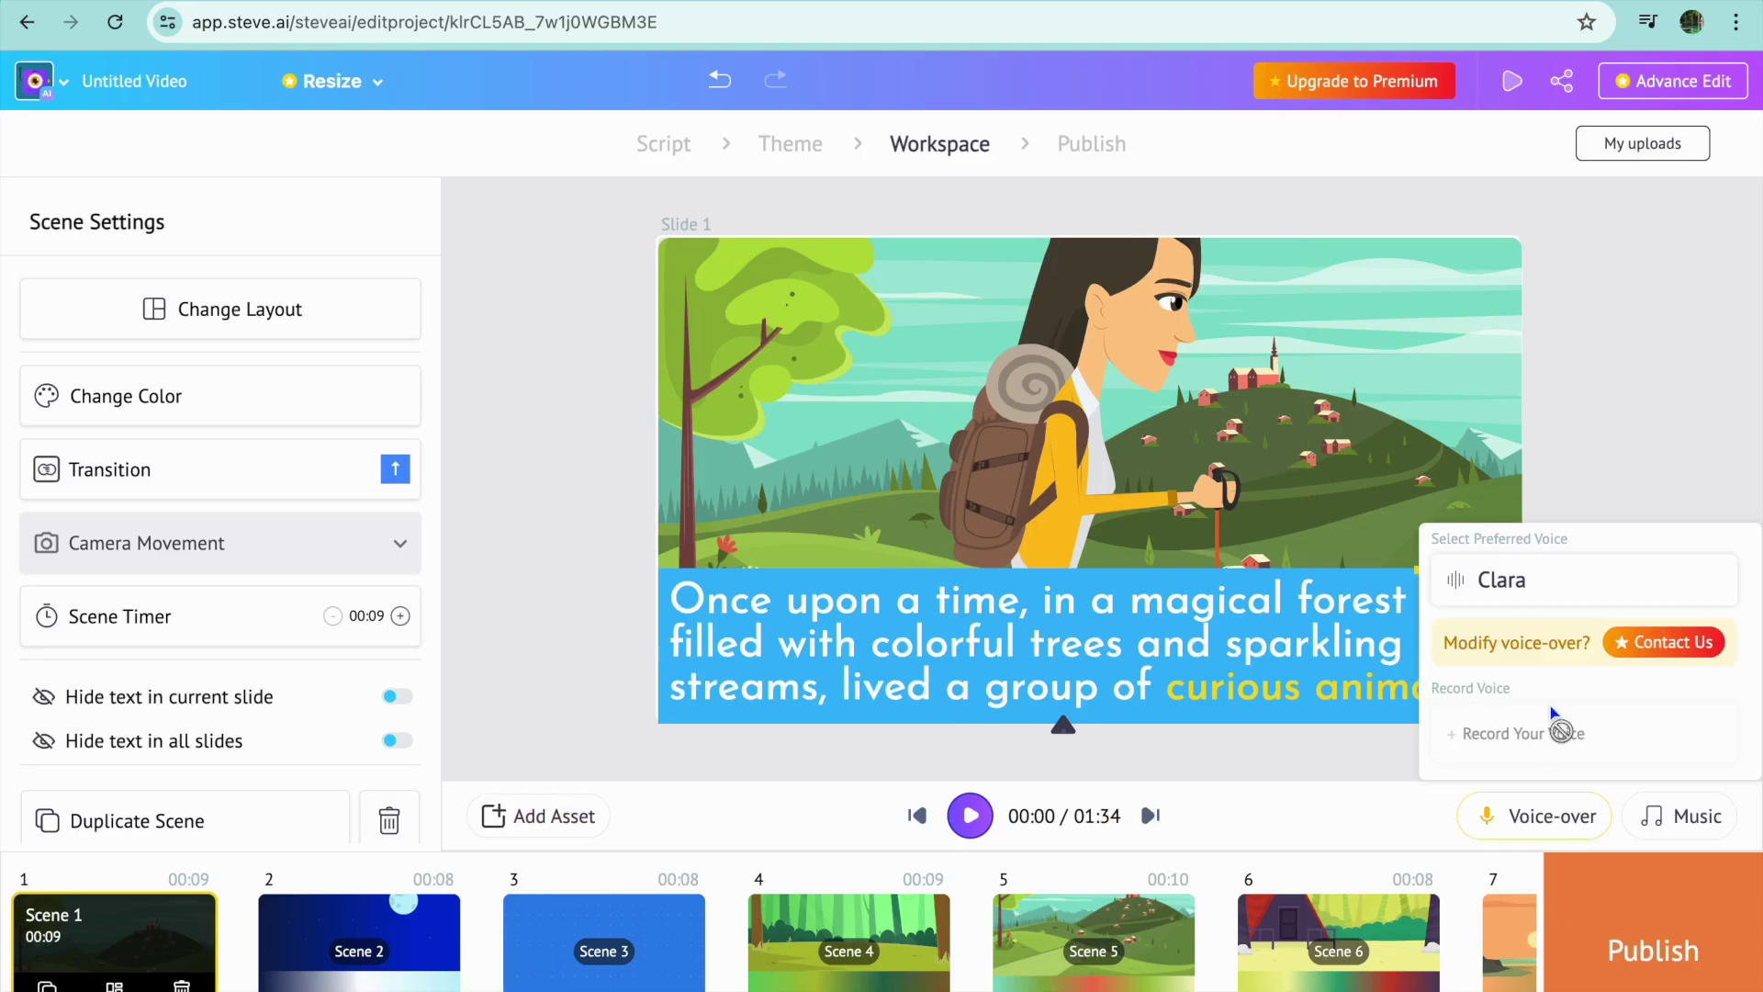
pyautogui.click(1664, 826)
pyautogui.click(1664, 826)
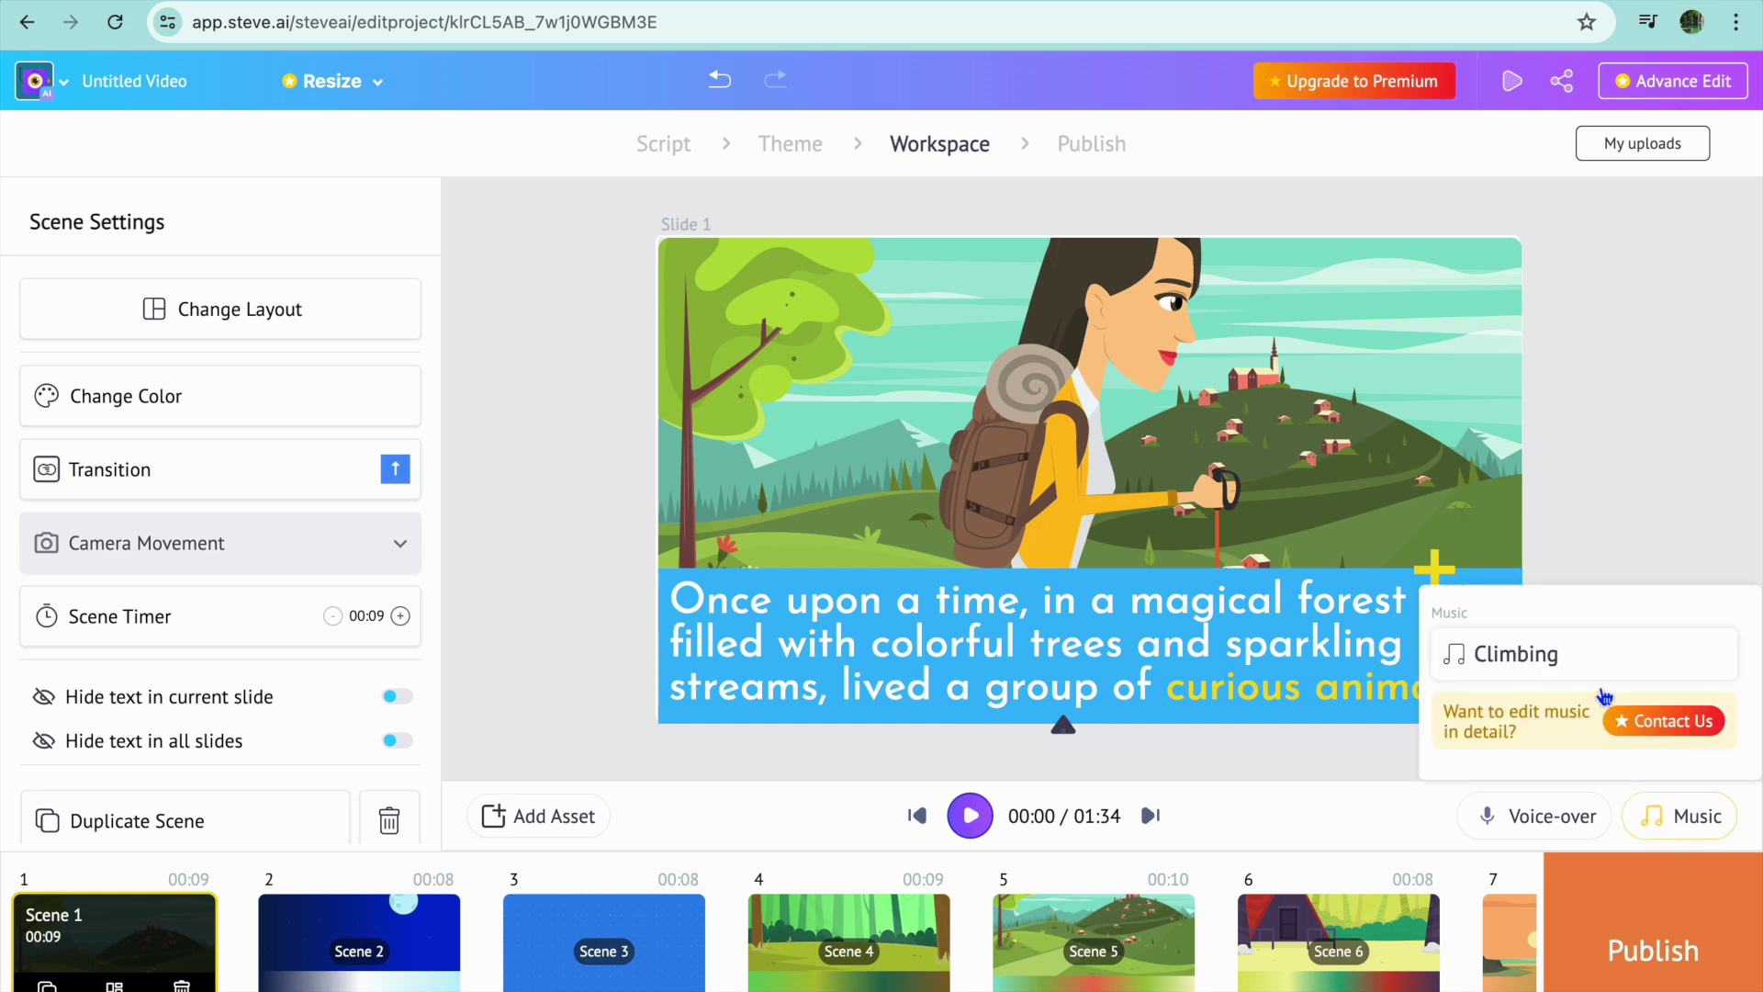
pyautogui.moveTo(1582, 666)
pyautogui.click(1582, 666)
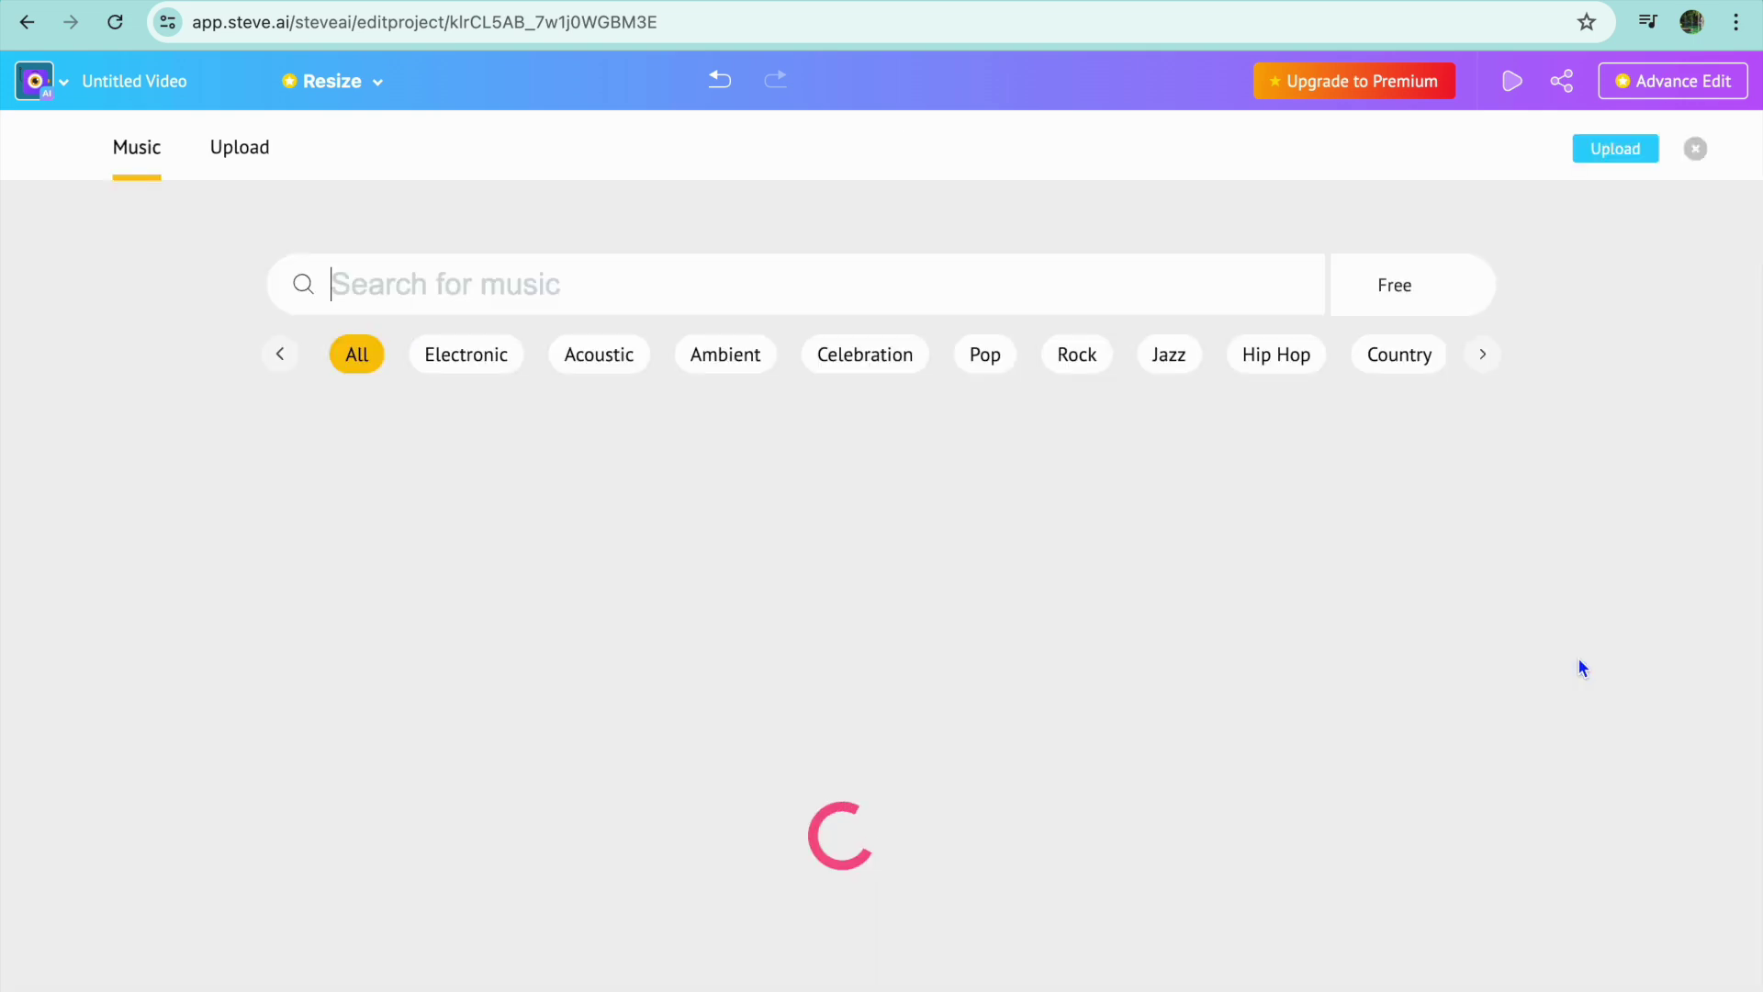
pyautogui.click(1695, 148)
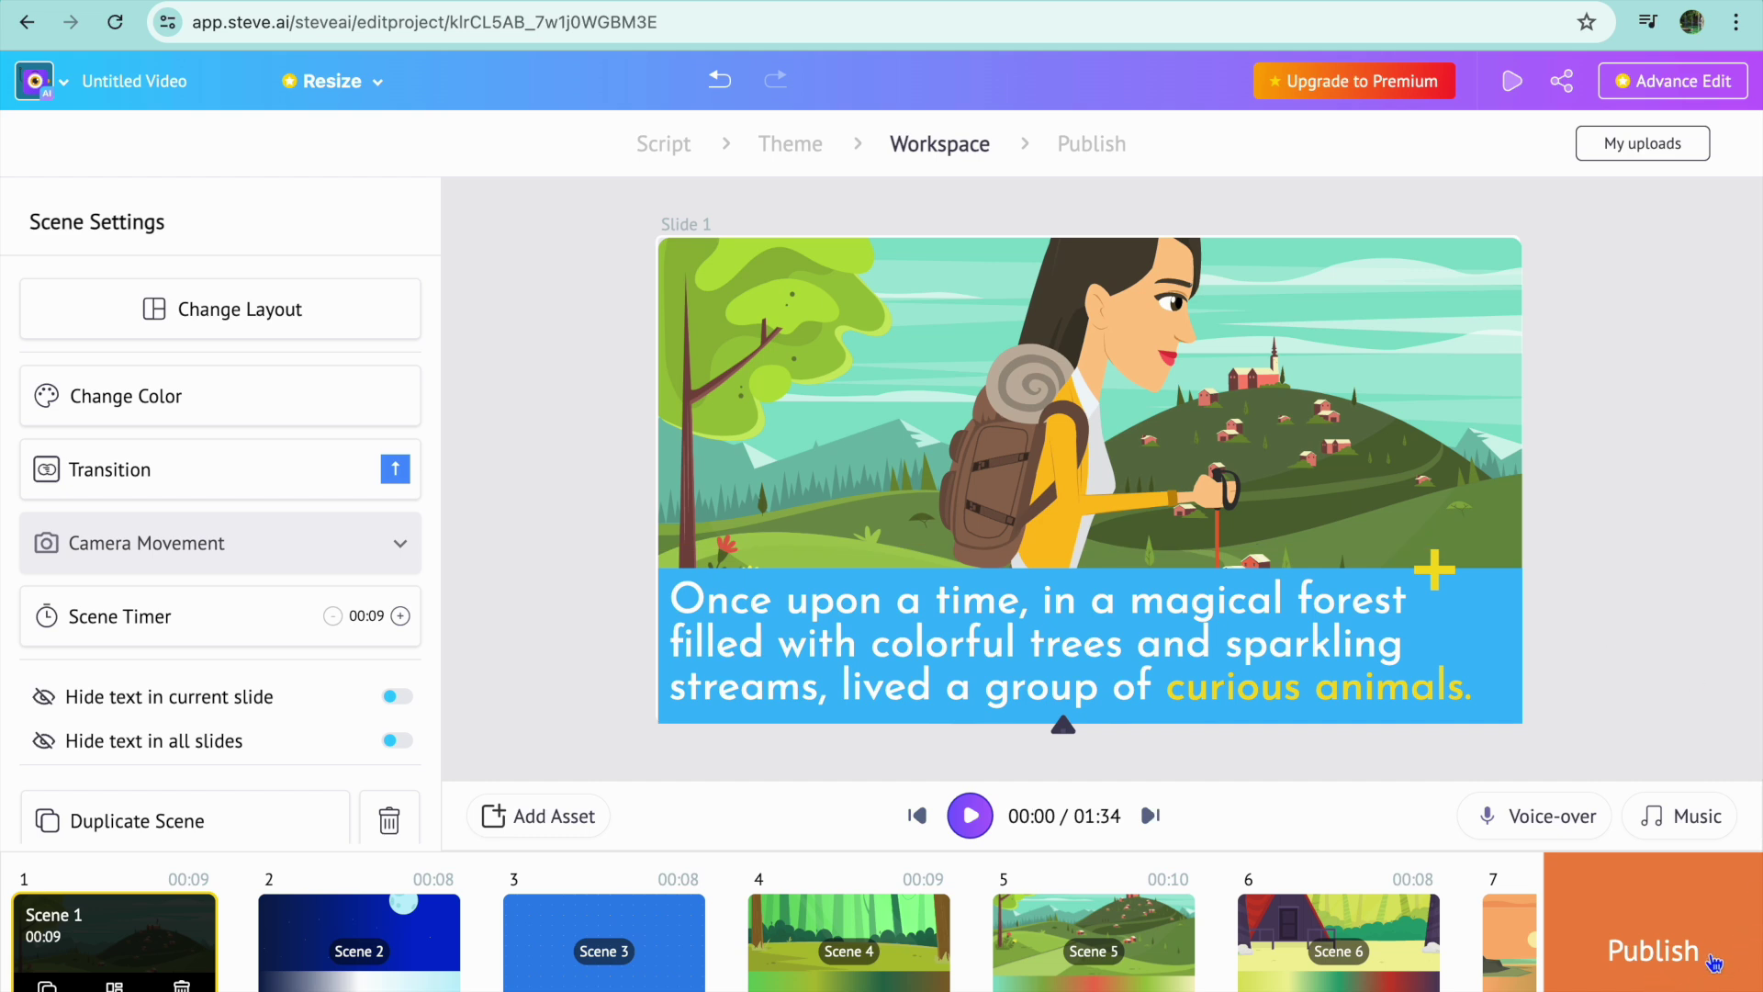
# On the publish page, keep the export size at HD 720p and attempt the download
pyautogui.click(1652, 957)
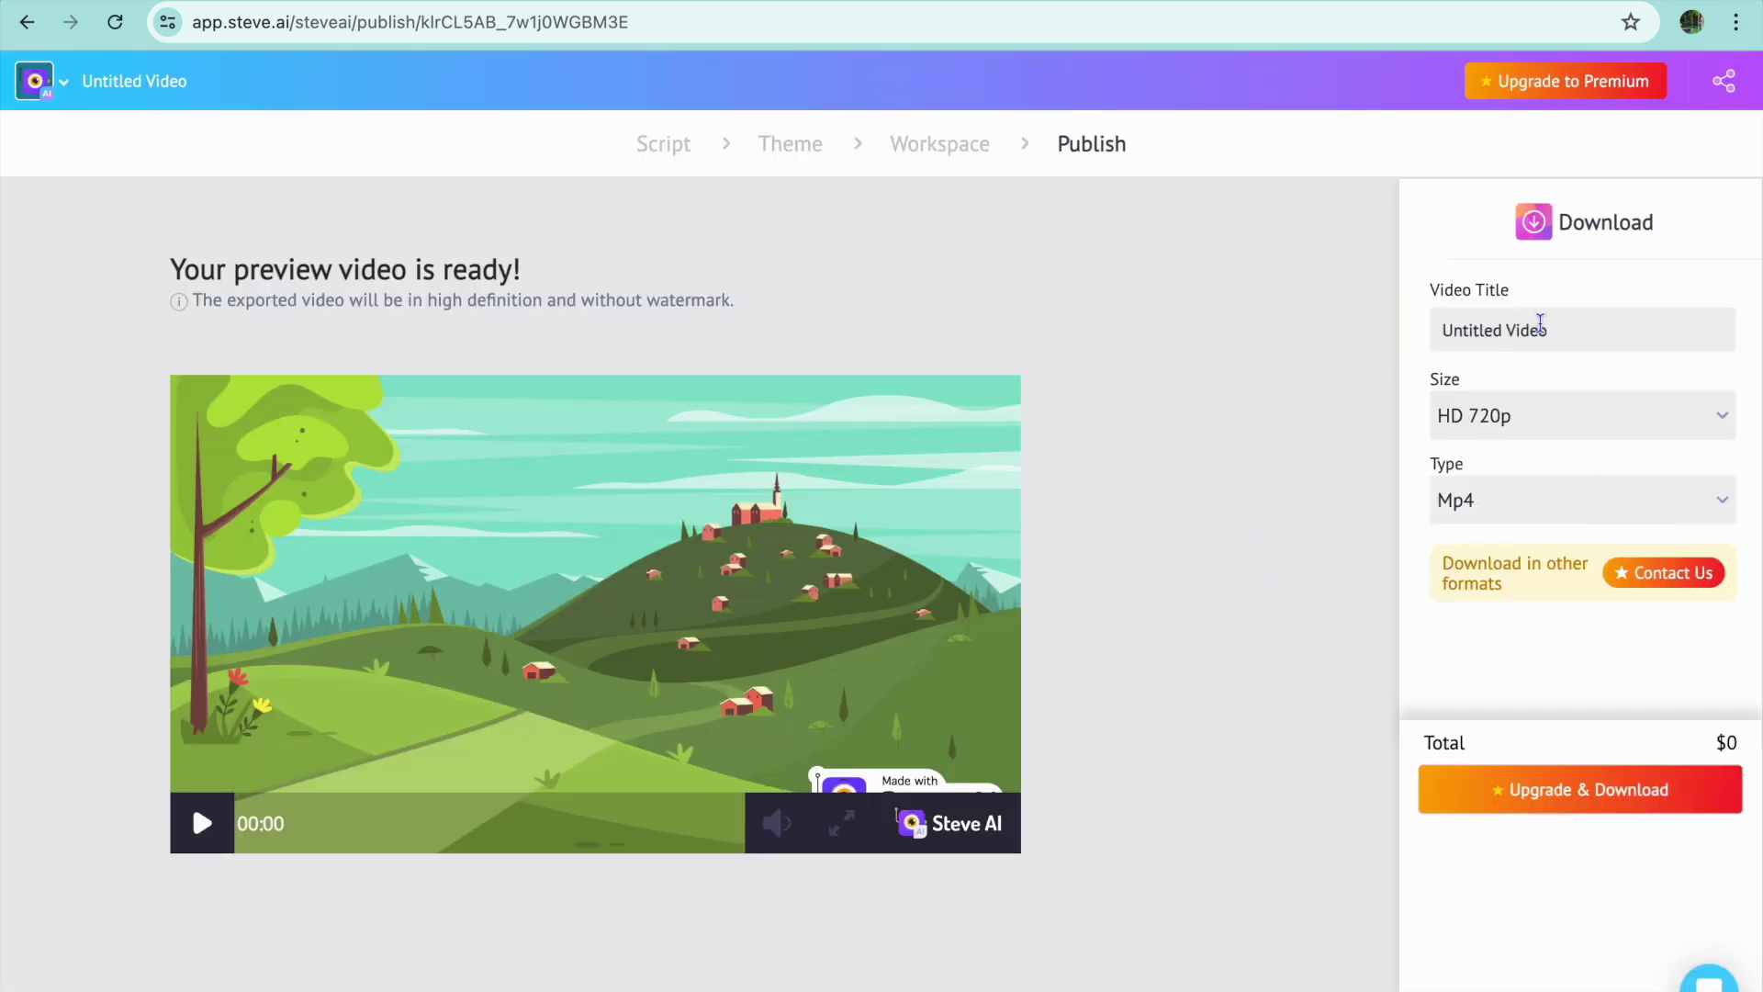
pyautogui.click(1547, 329)
pyautogui.click(1715, 418)
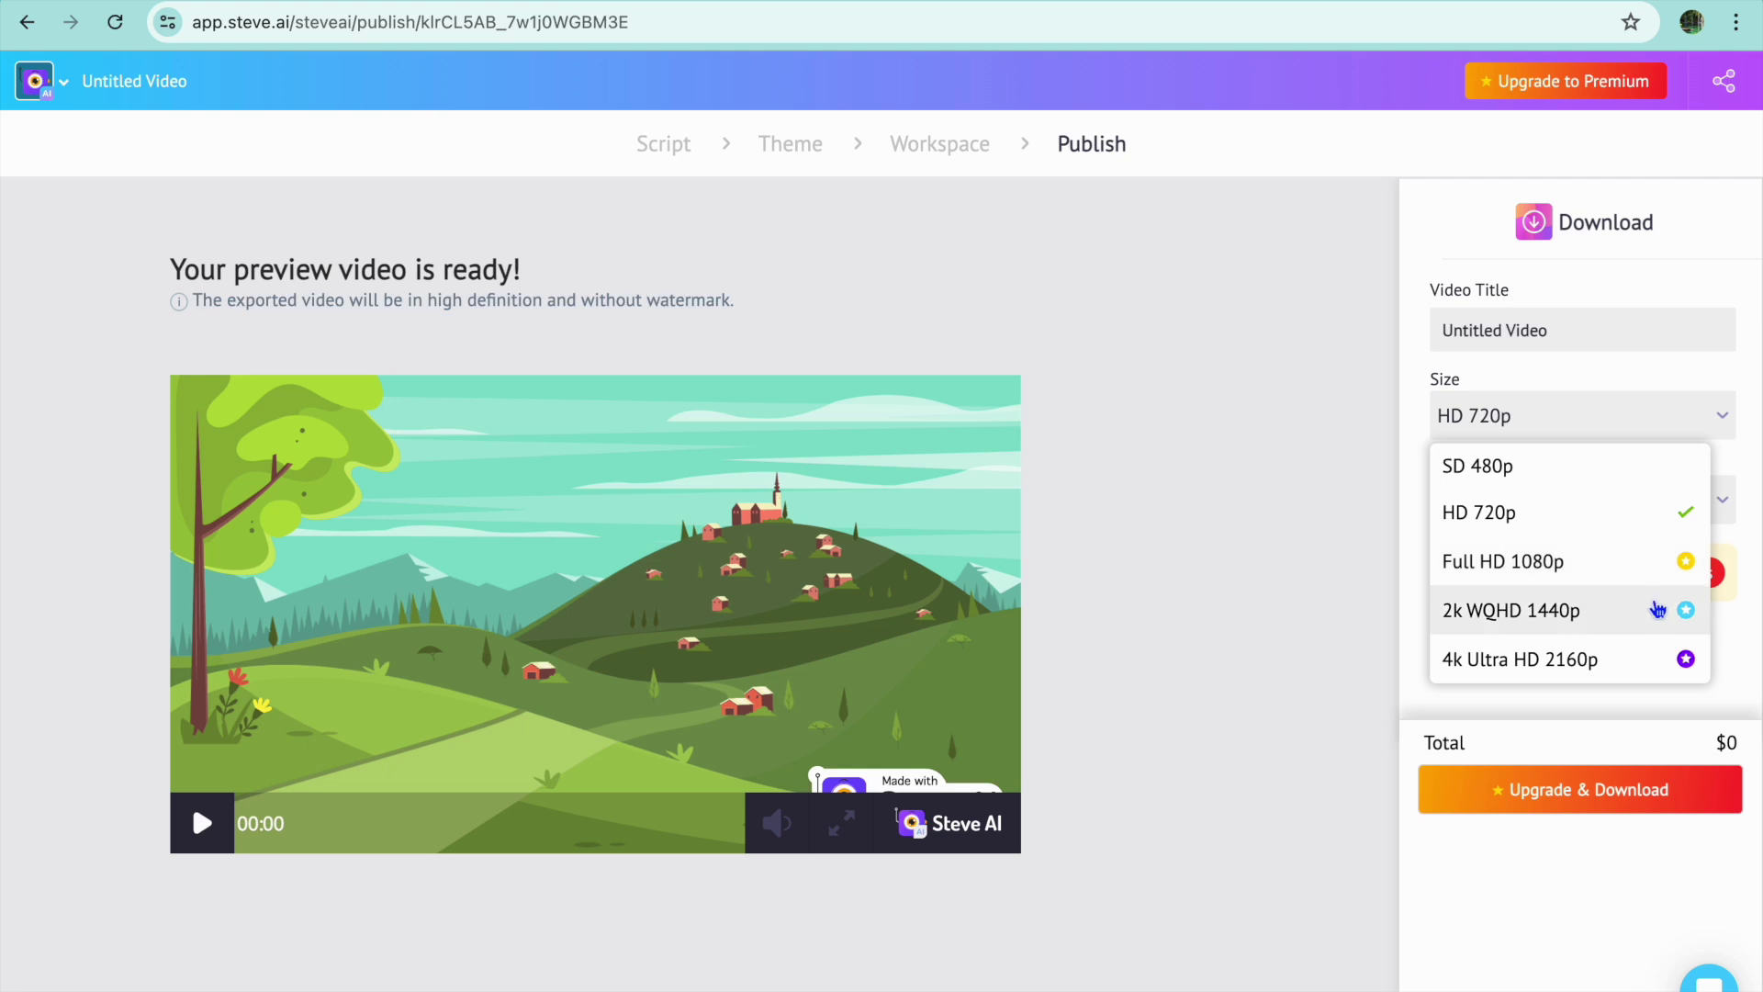
pyautogui.click(1419, 540)
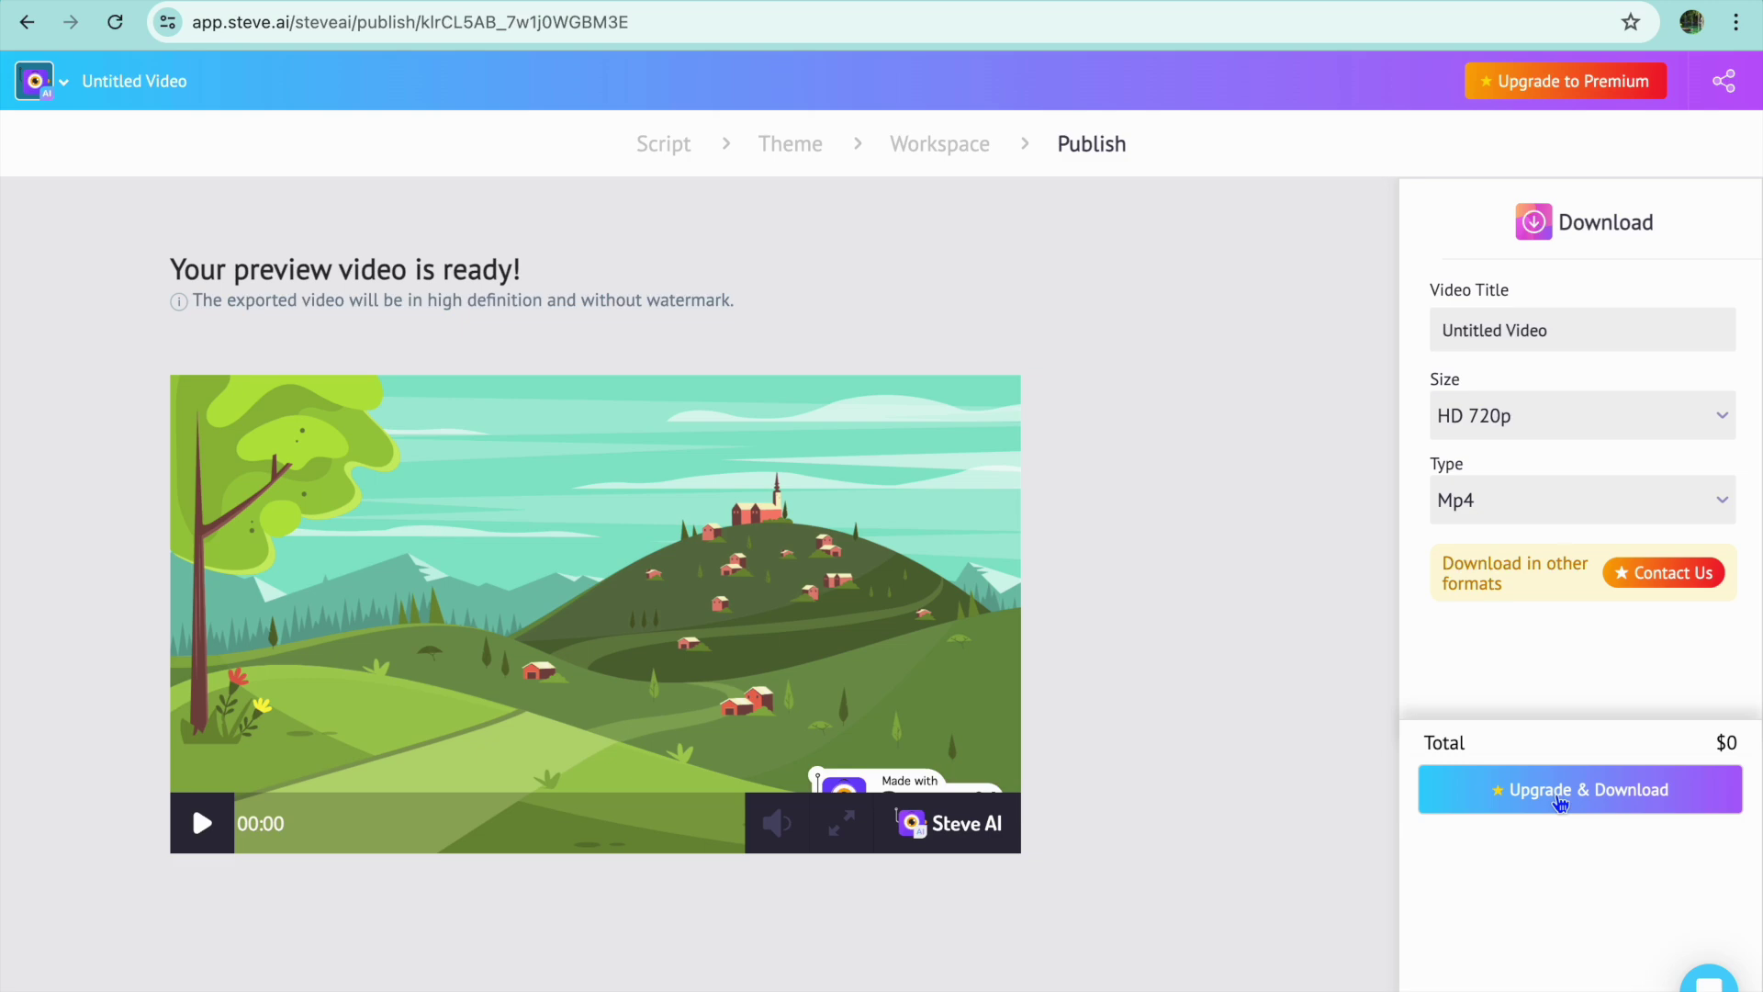
pyautogui.click(1561, 797)
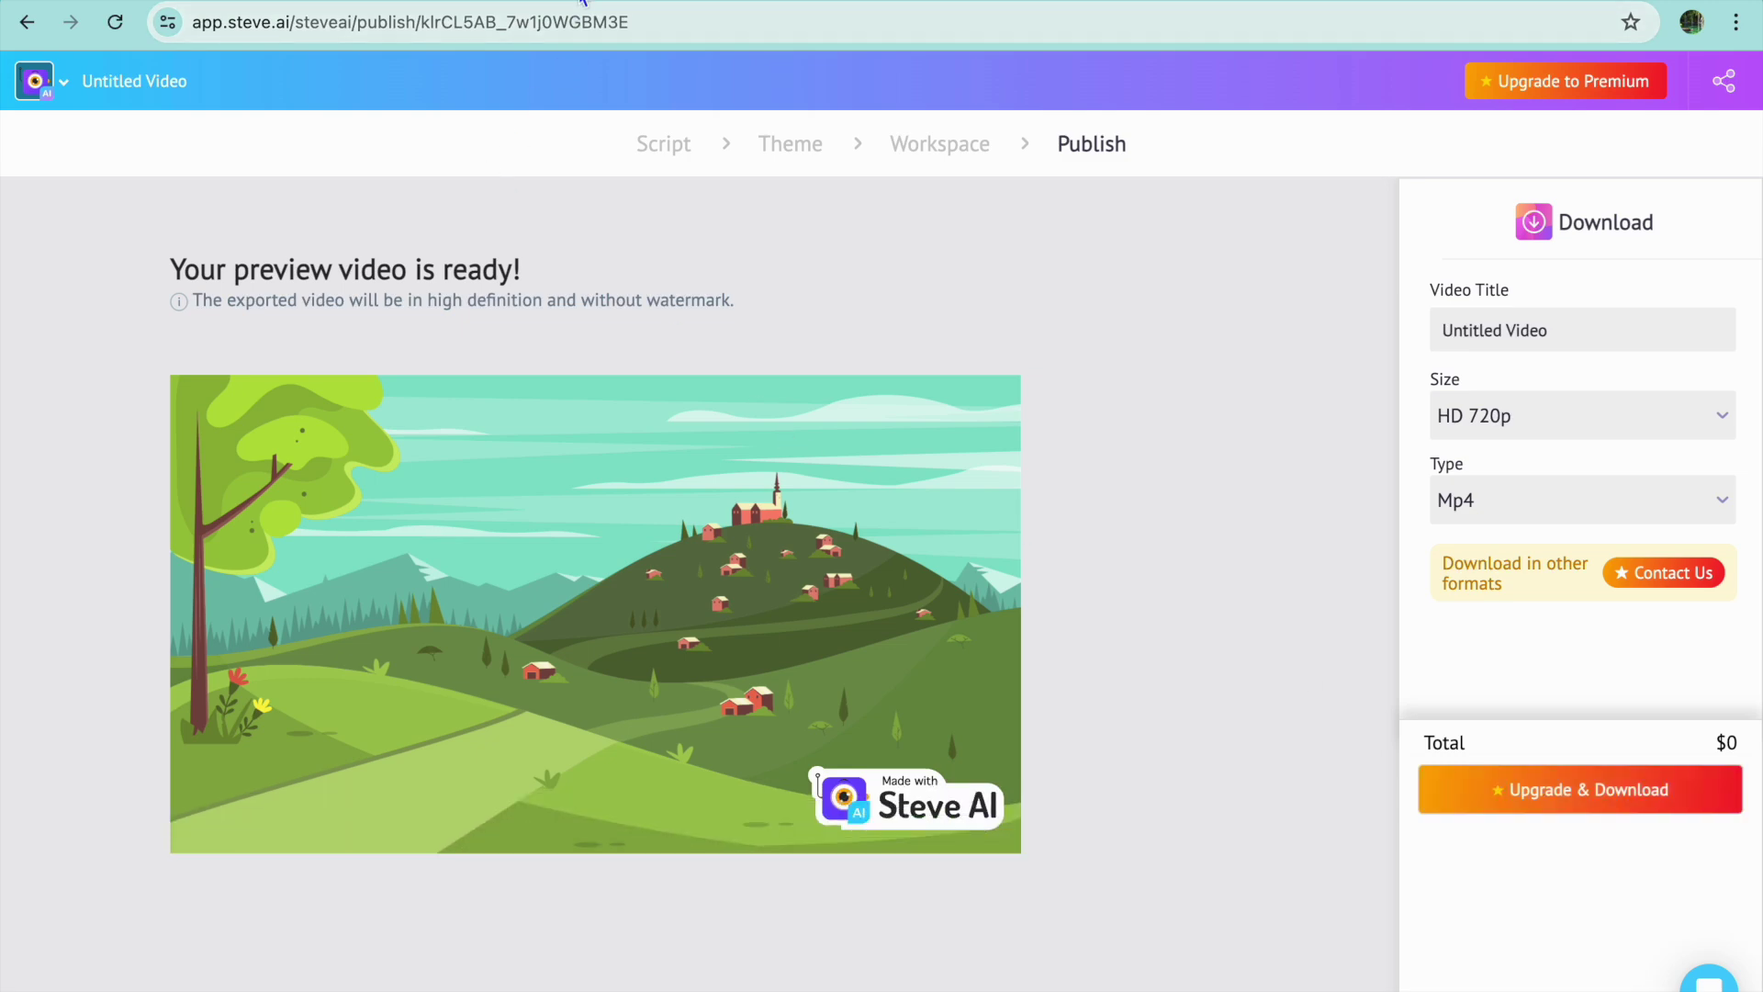
# Compare the Basic, Starter and Pro pricing plans, then go back with Alt+Left
pyautogui.scroll(20, 617, 364)
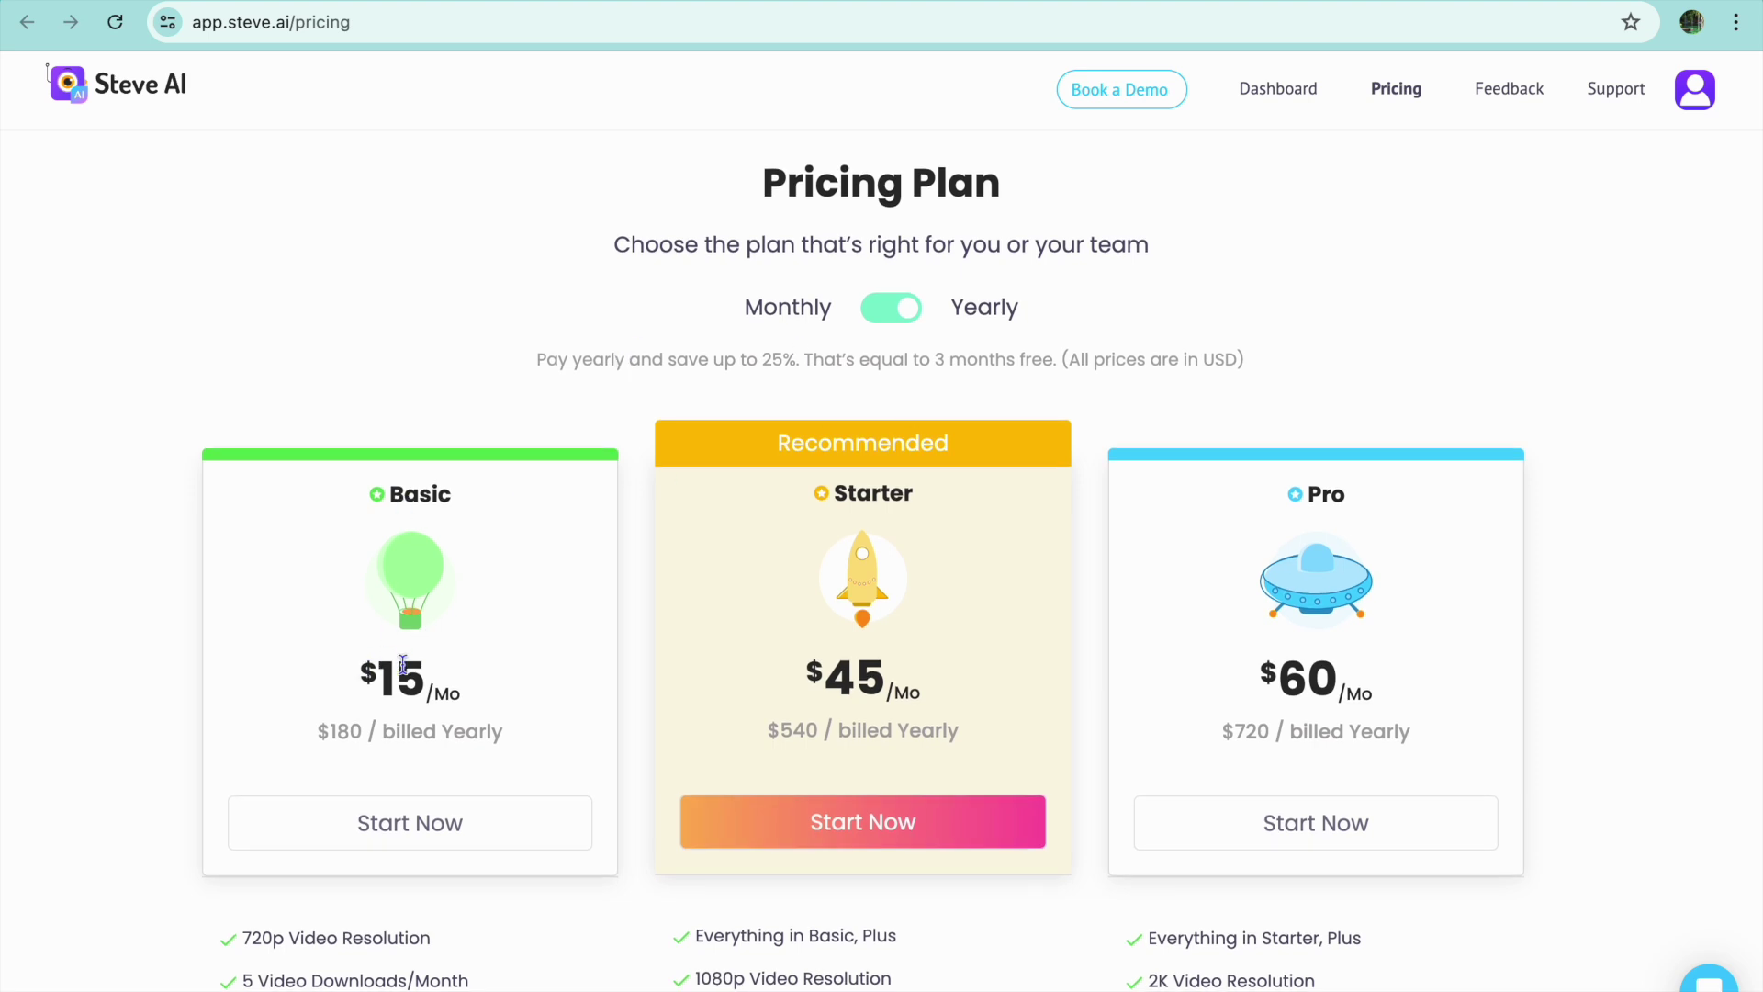
pyautogui.scroll(-1, 402, 663)
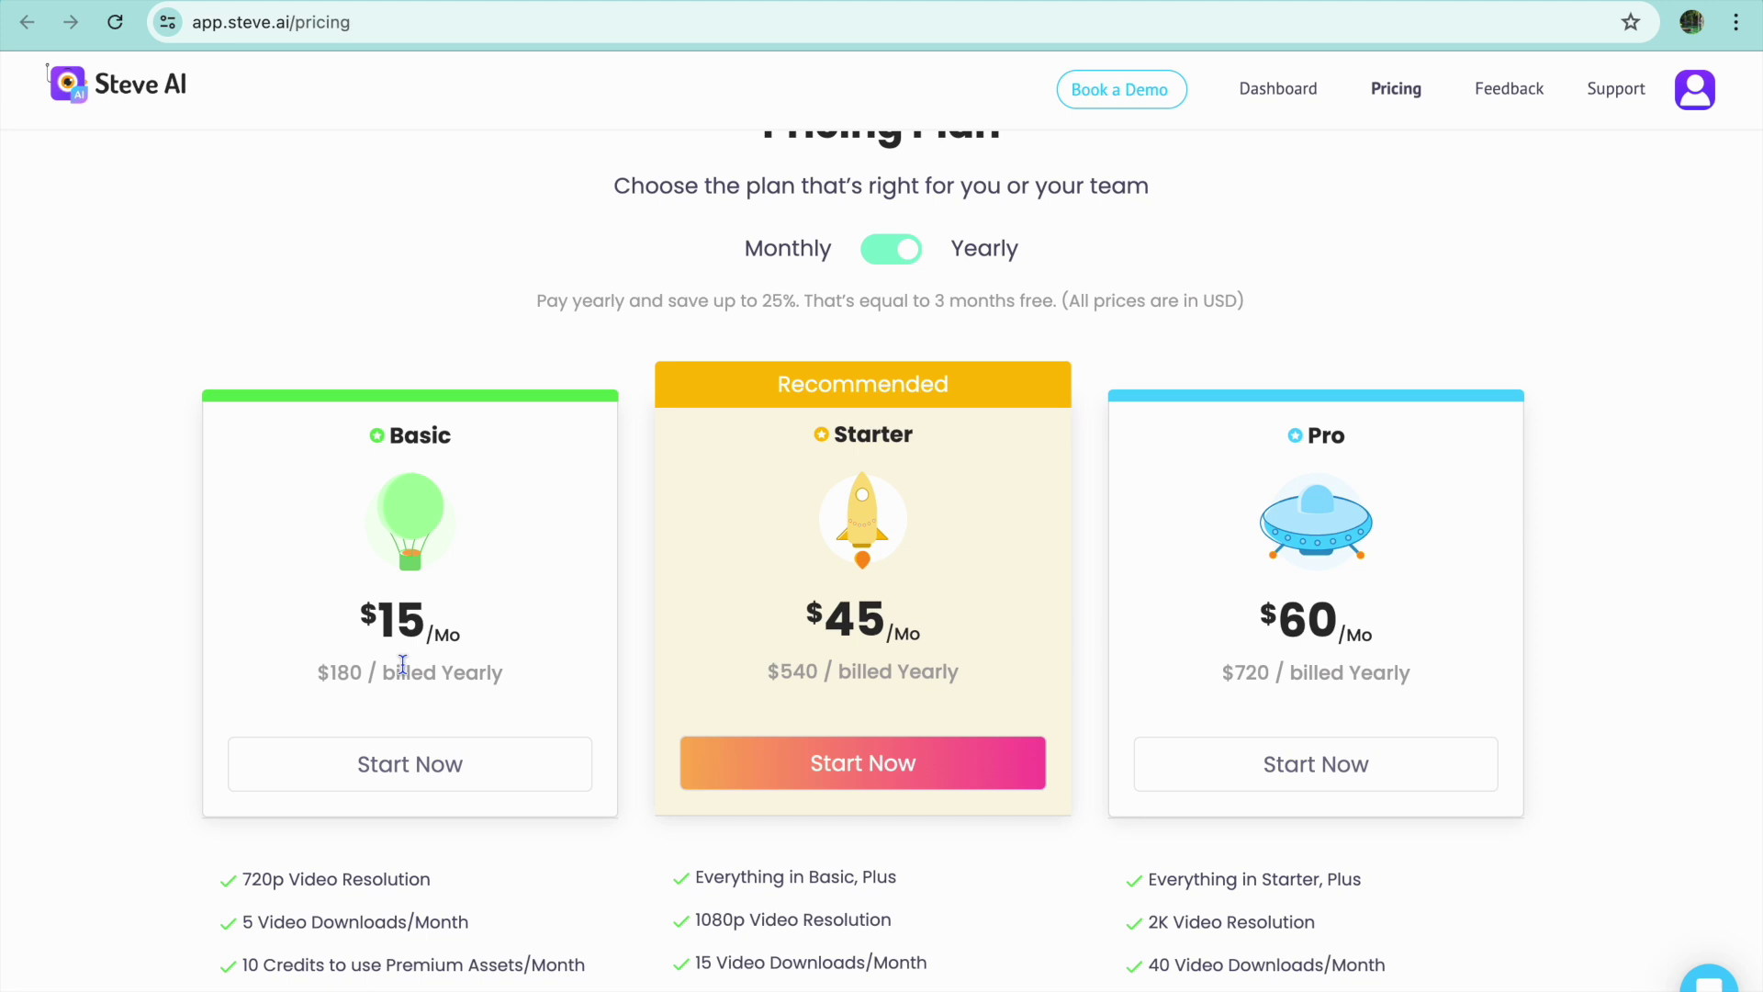
pyautogui.scroll(-1, 1315, 586)
pyautogui.scroll(-4, 1315, 586)
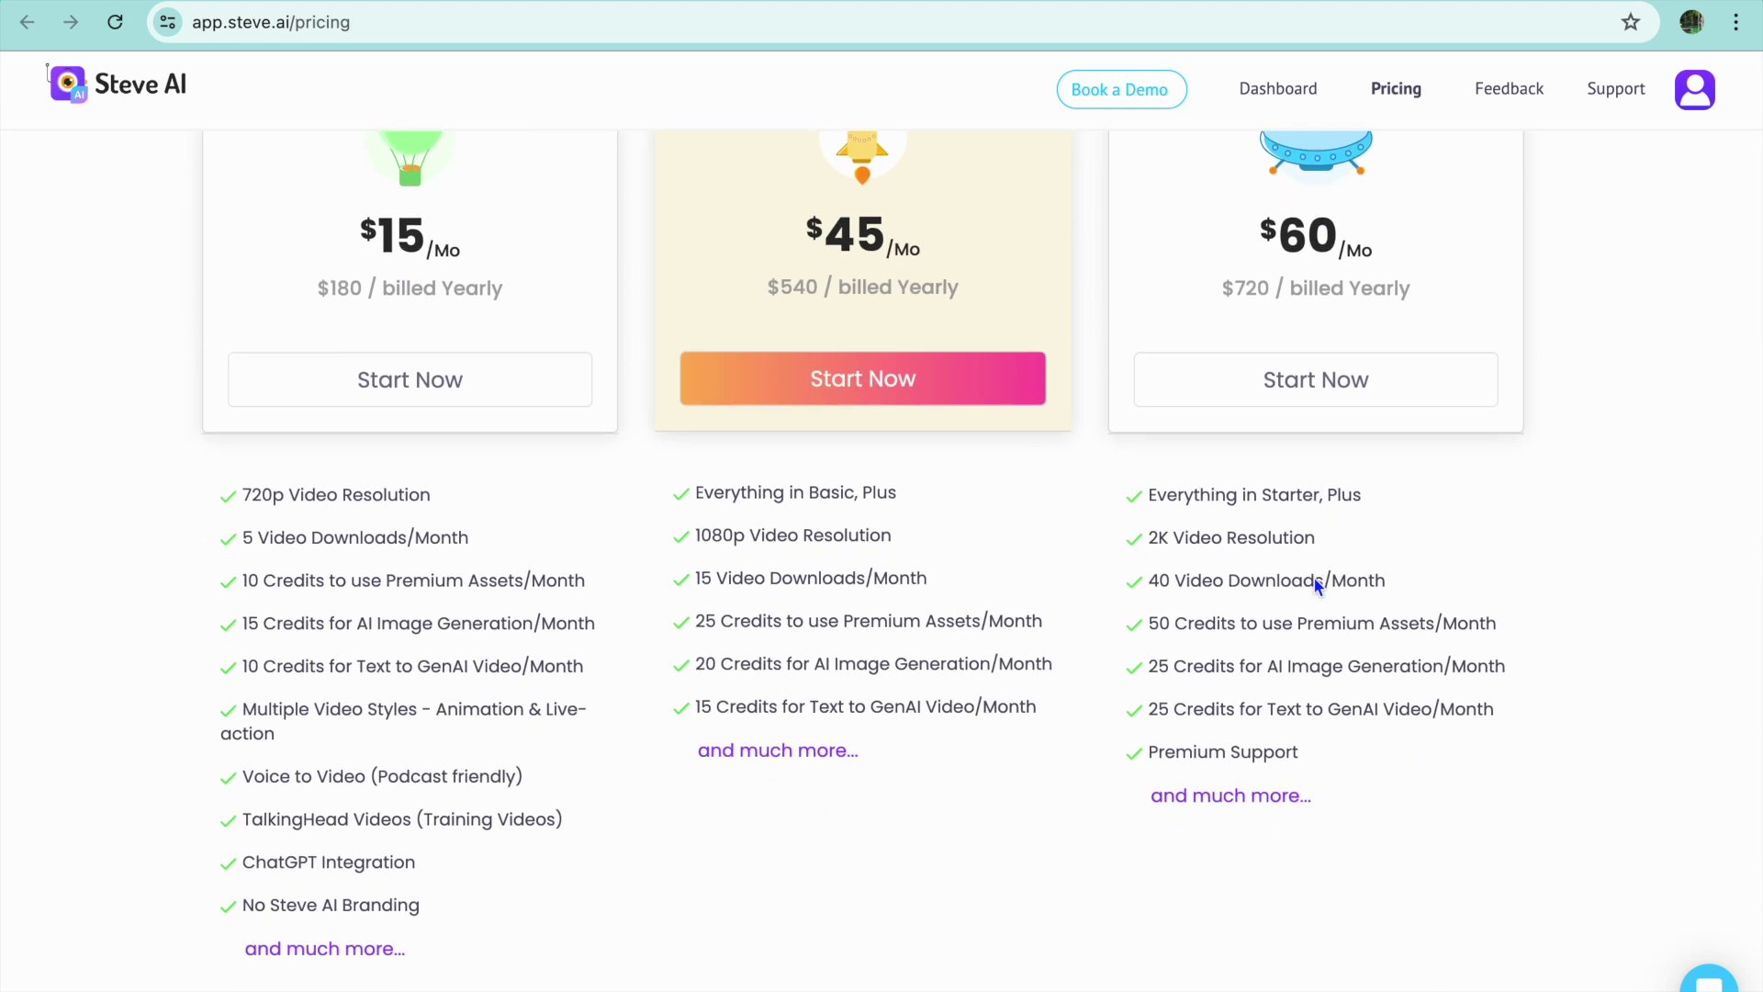
pyautogui.scroll(4, 718, 462)
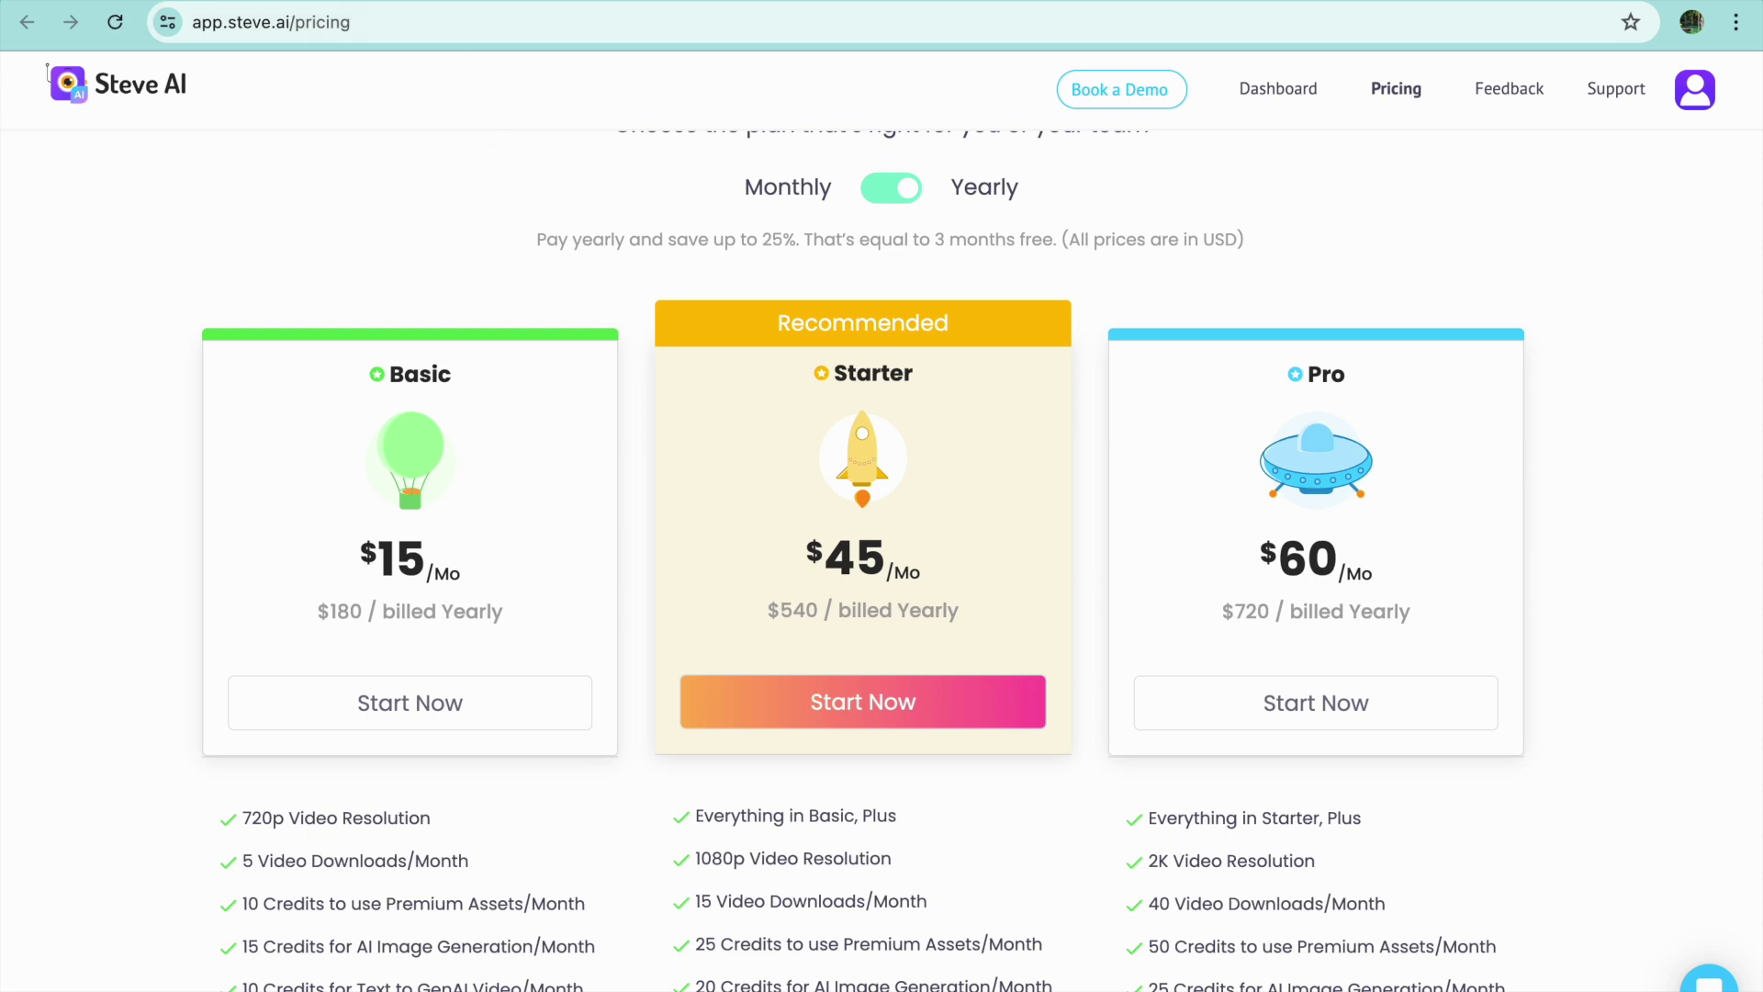
pyautogui.hotkey('alt', 'Left')
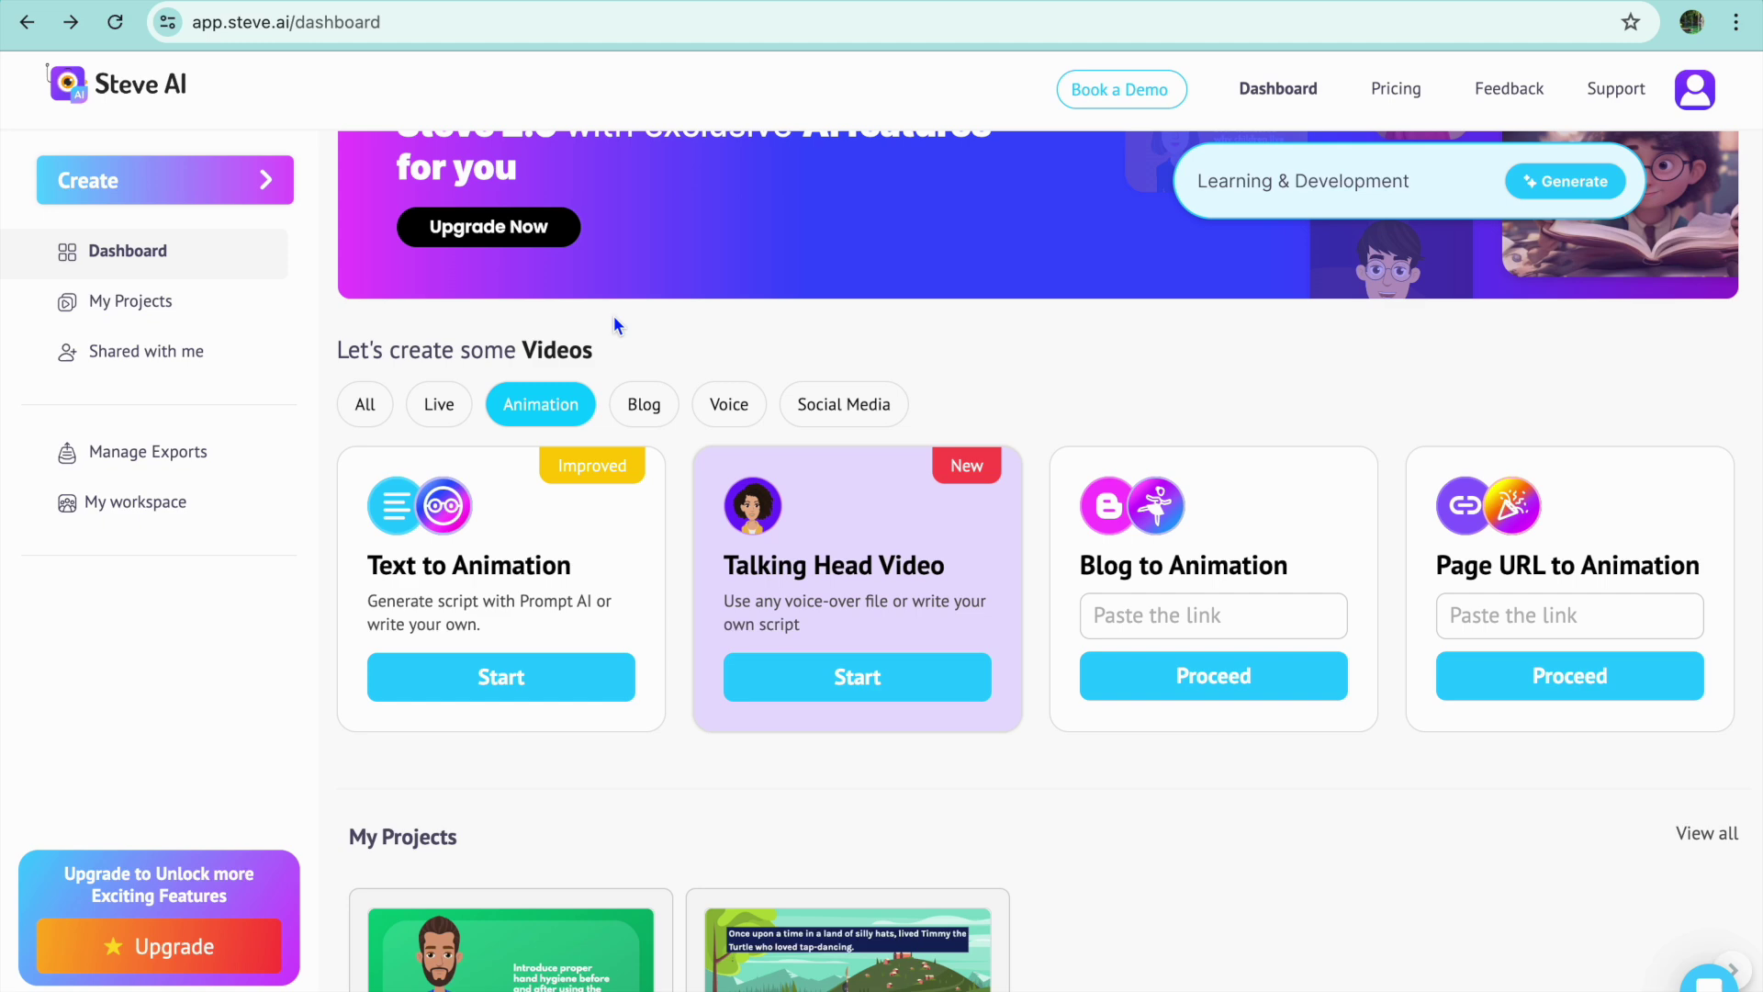
# Start a Talking Head Video with the E-commerce category, then dismiss the topic prompt
pyautogui.click(869, 680)
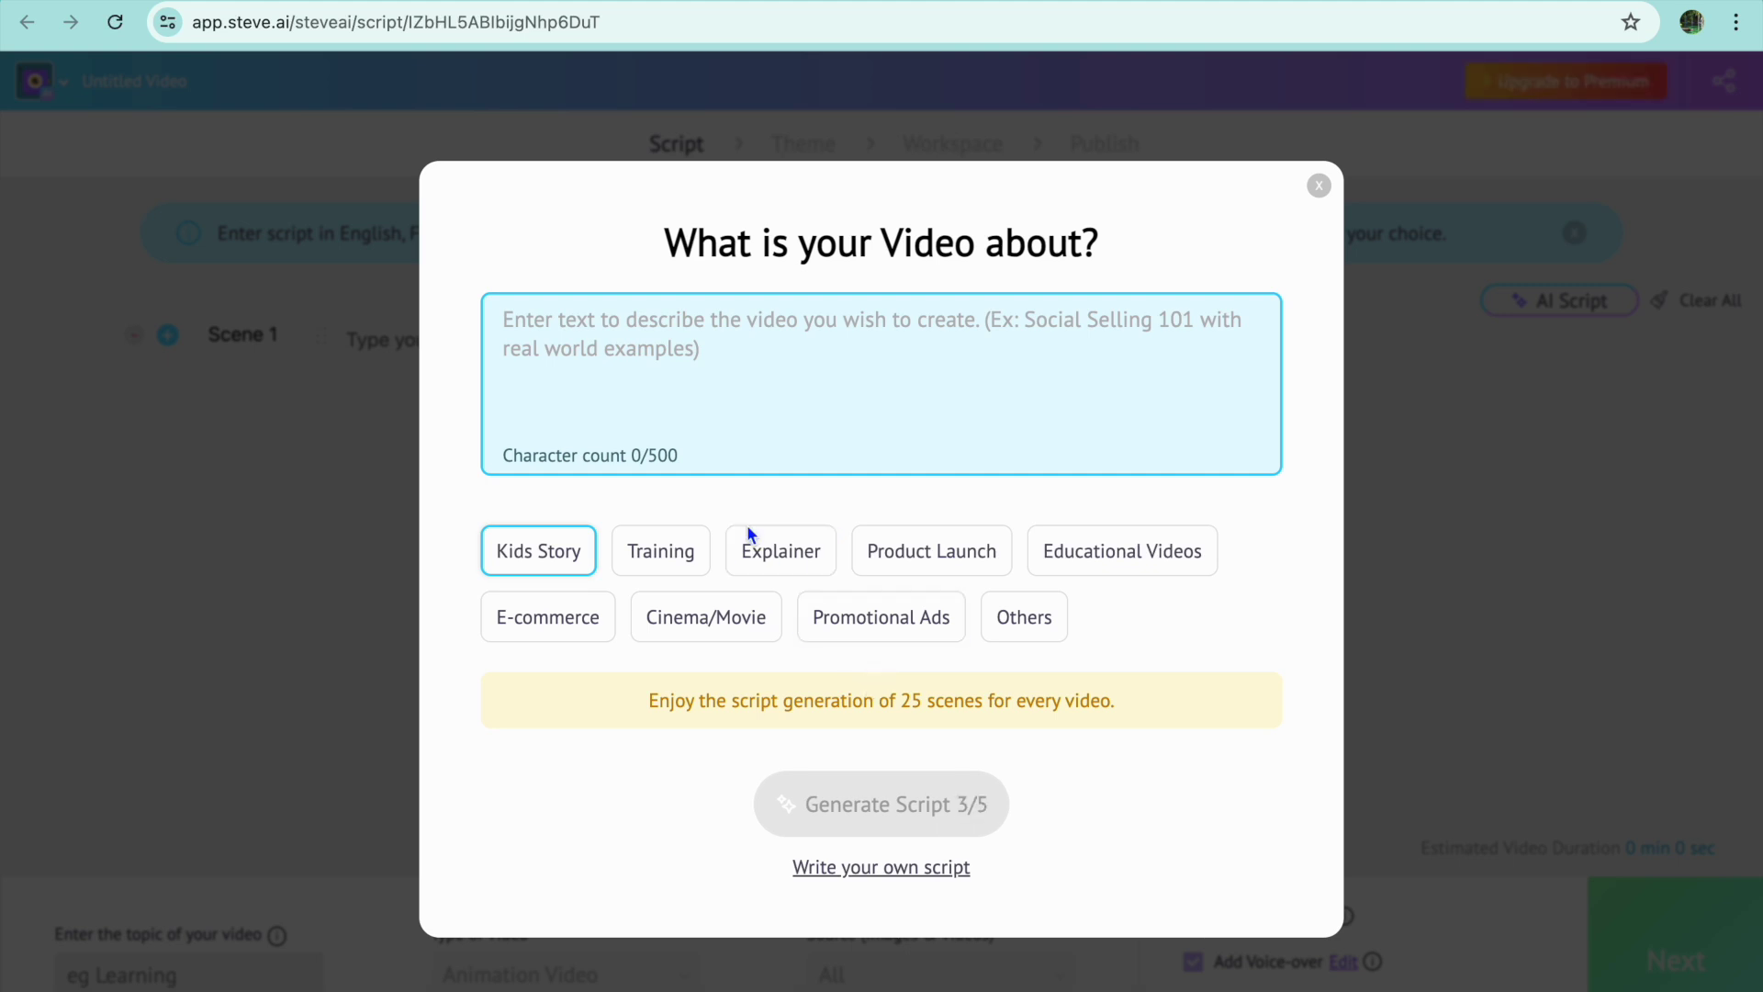
pyautogui.click(606, 615)
pyautogui.click(1318, 186)
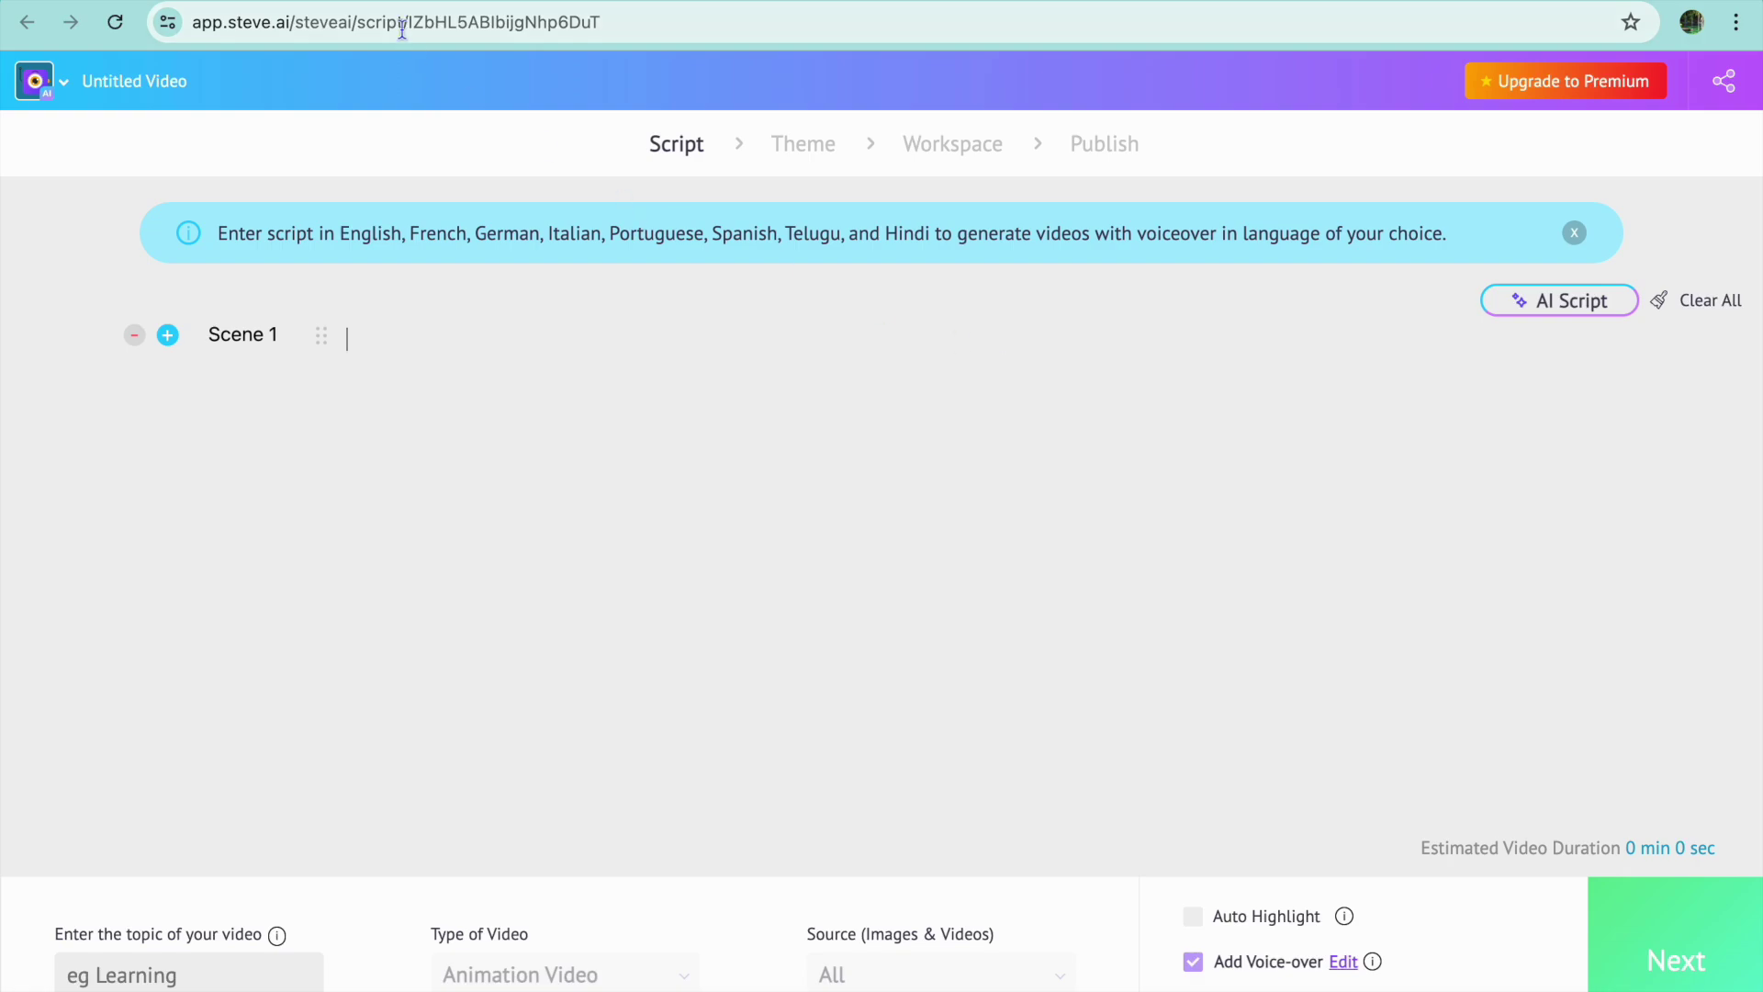
# Return to the dashboard and show all video types, scrolling through the cards
pyautogui.click(392, 2)
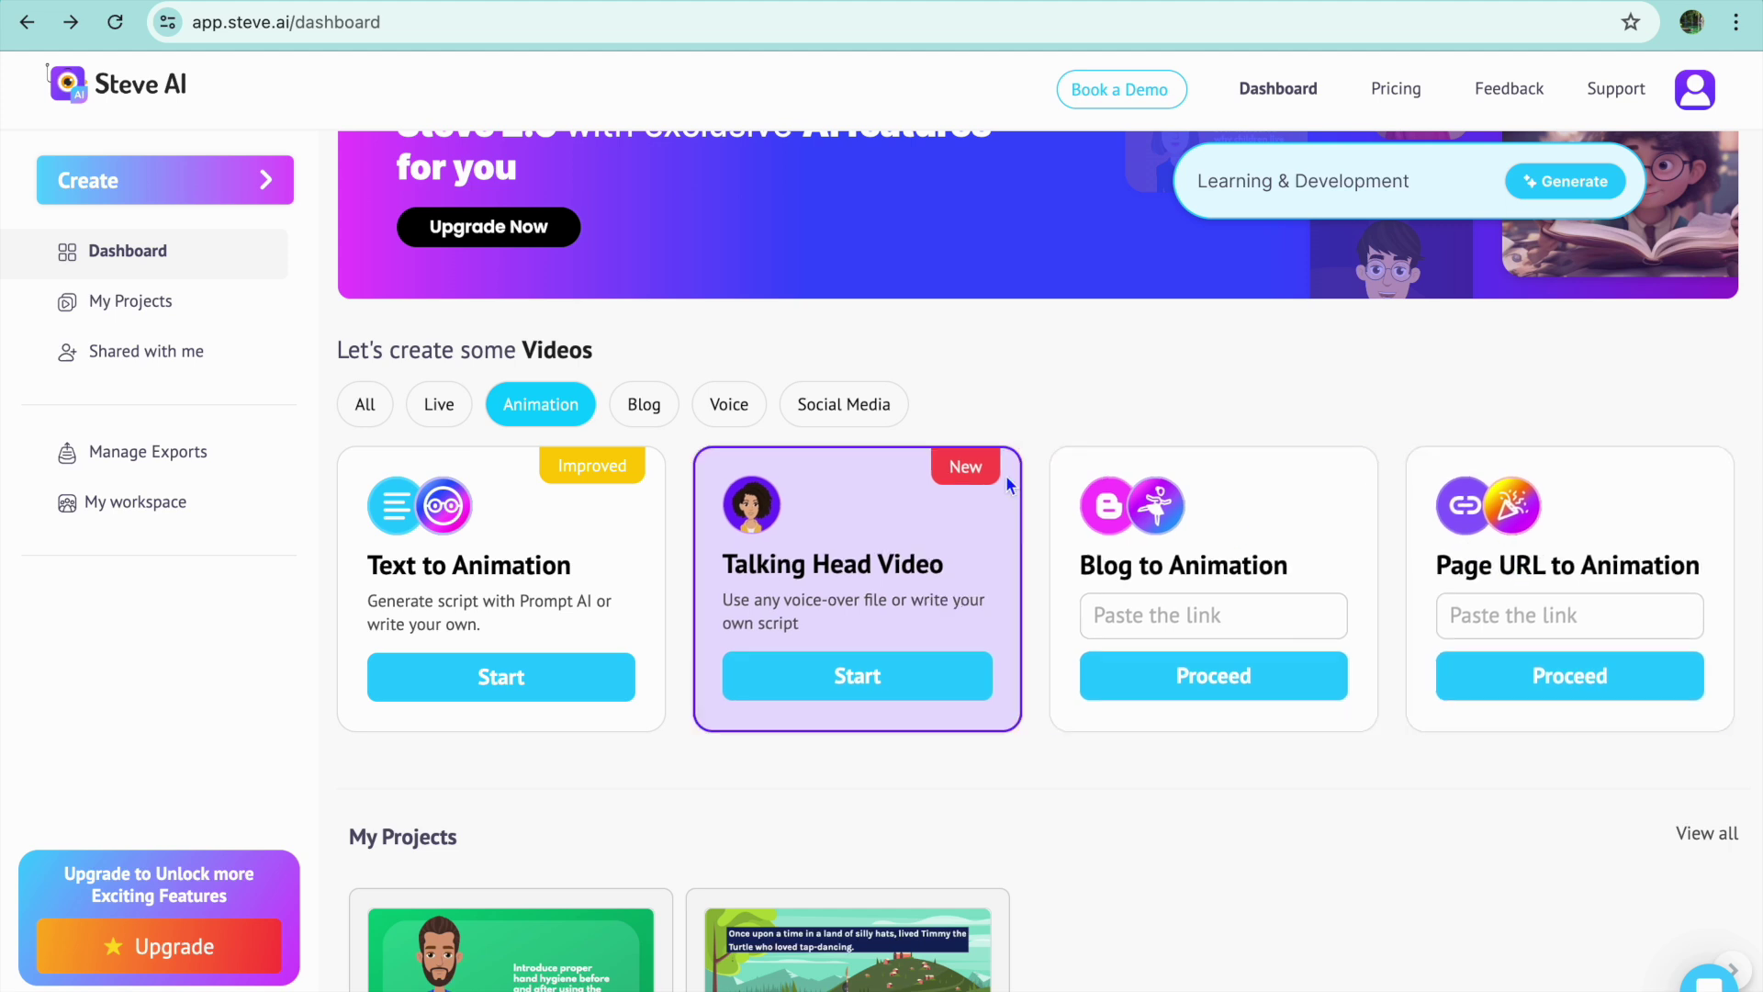
pyautogui.click(377, 409)
pyautogui.scroll(-2, 894, 610)
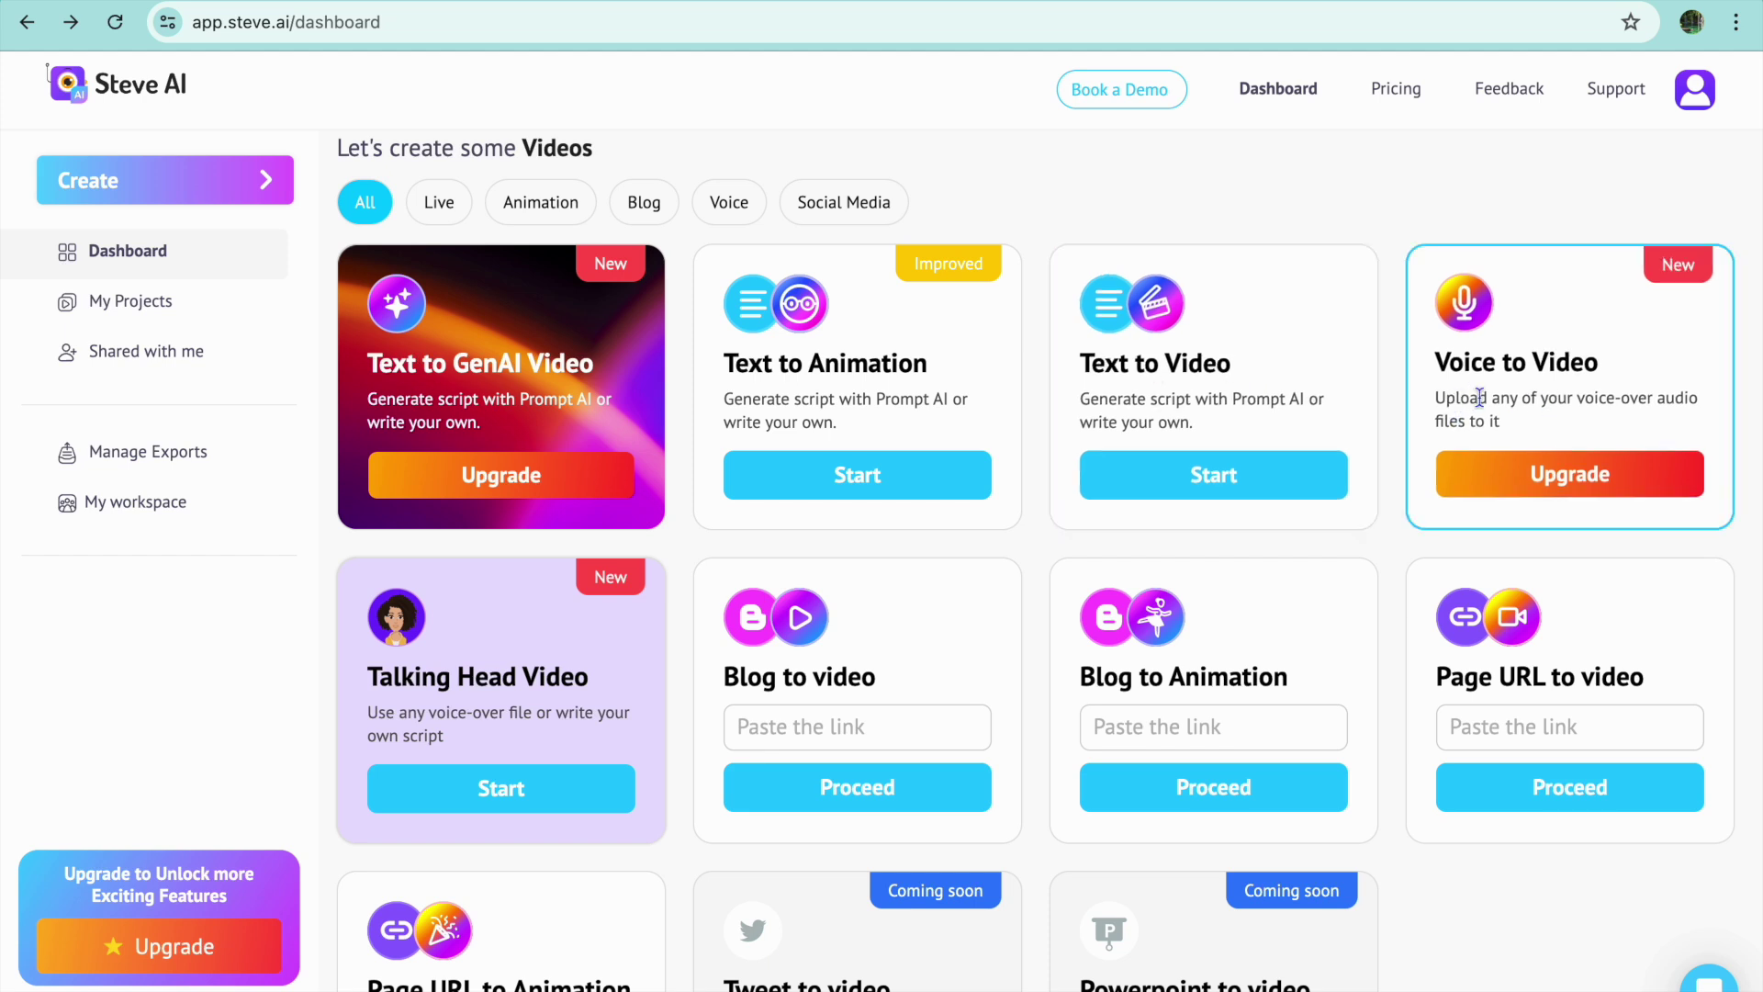
pyautogui.scroll(-4, 1479, 397)
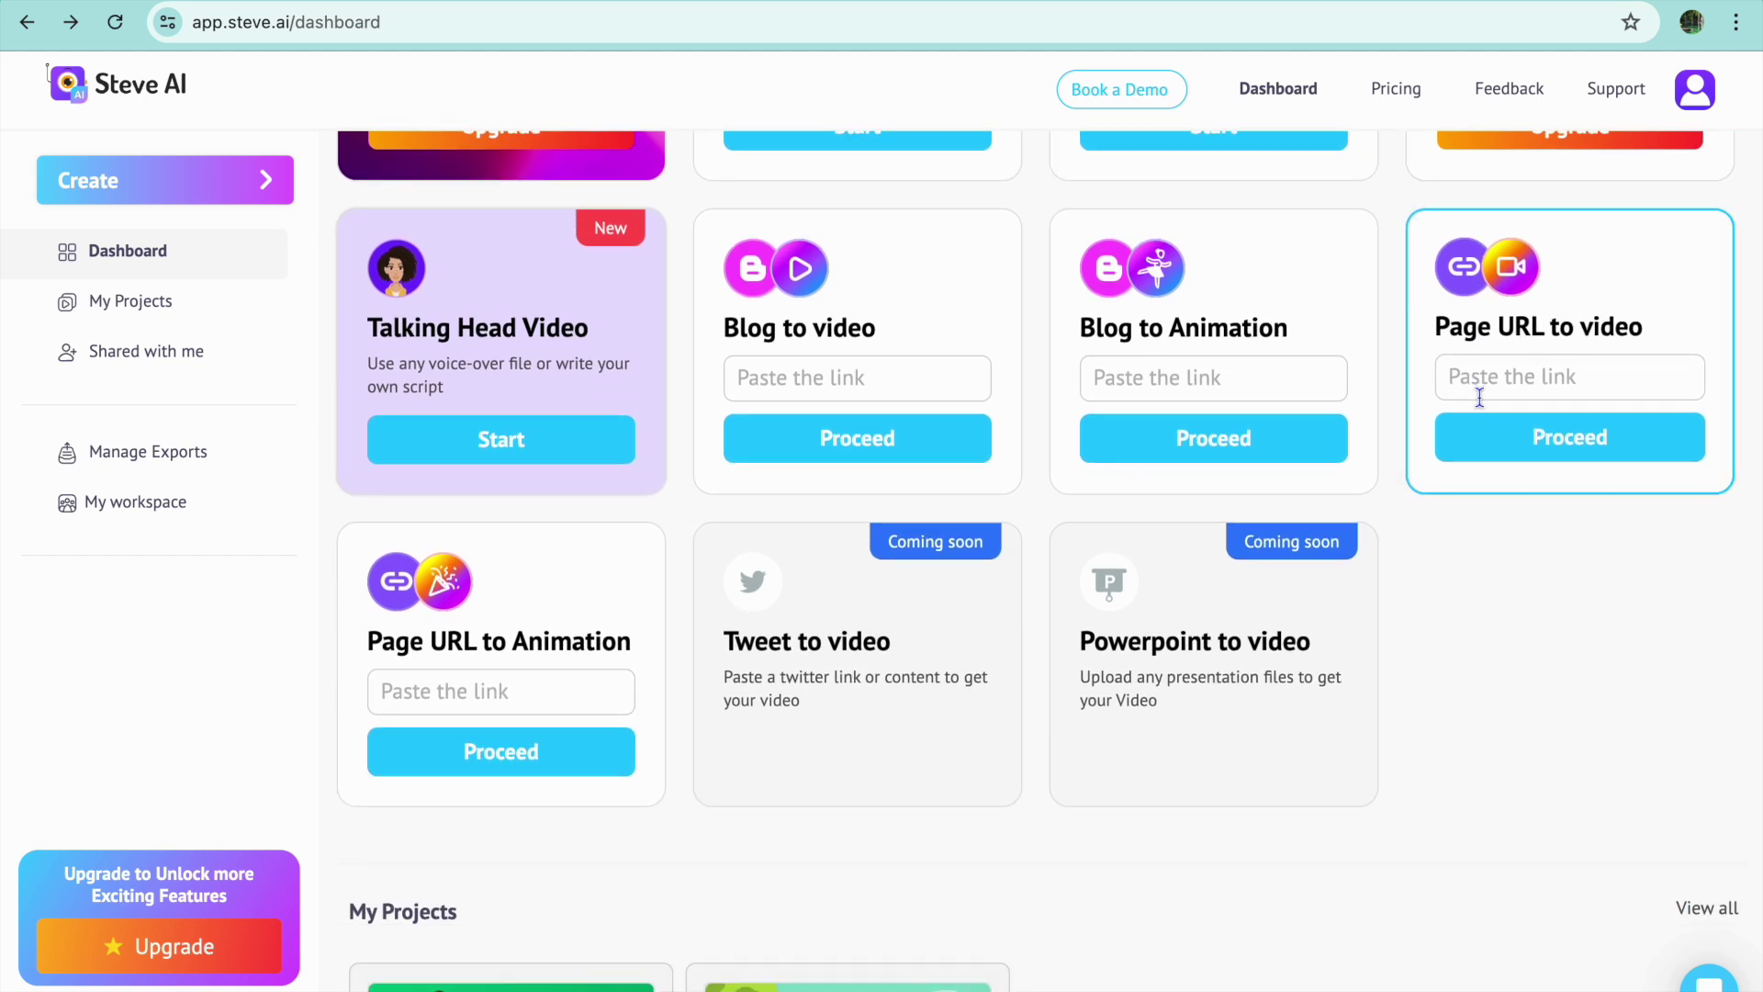